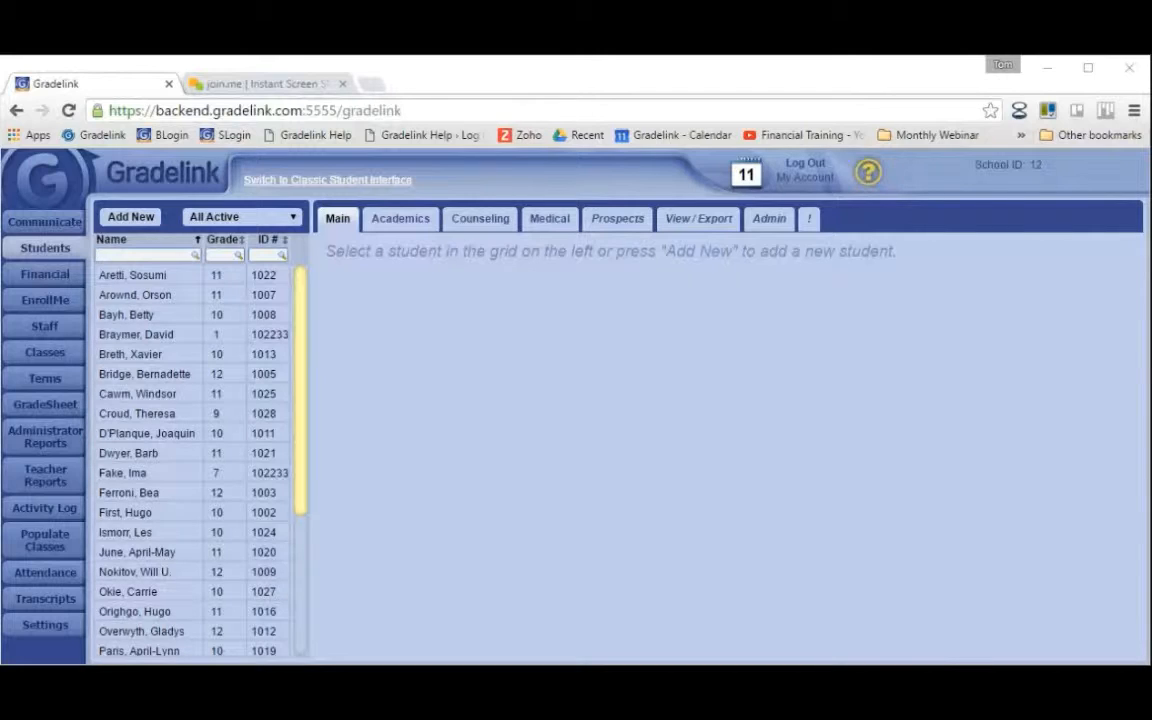
Open the Gradelink news blog and read the post on wrapping up the school year and its webinar dates
left_click(58, 178)
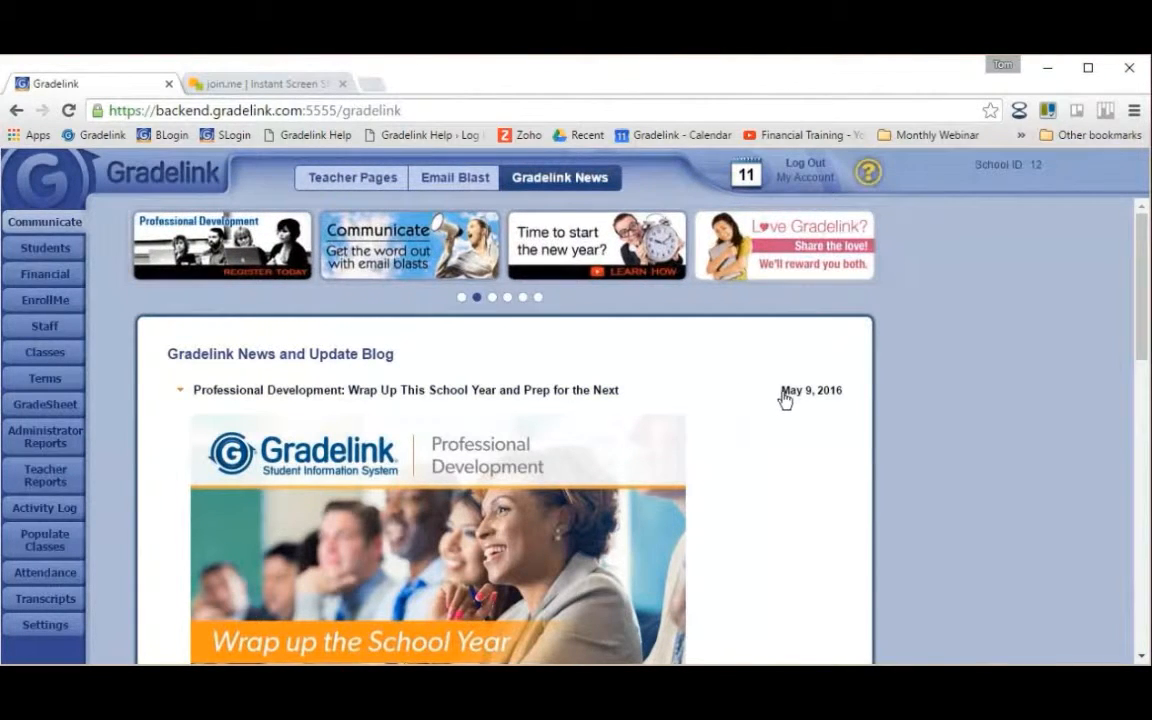
scroll(783, 422, "down", 1)
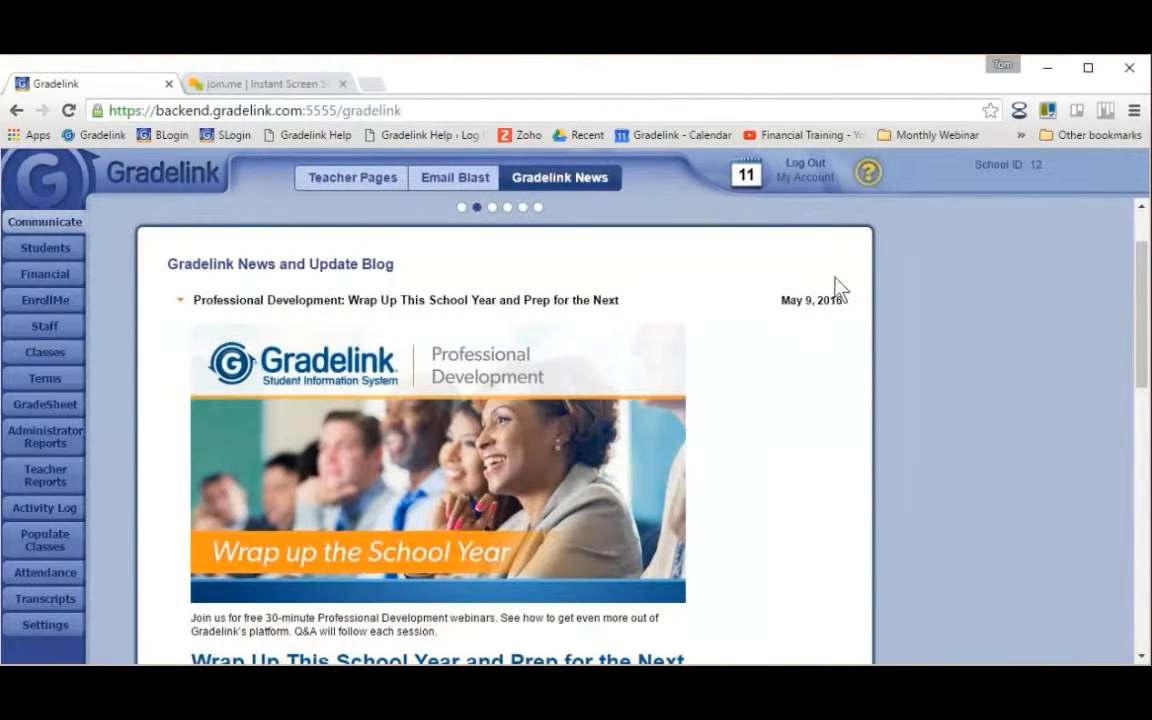
scroll(760, 410, "down", 2)
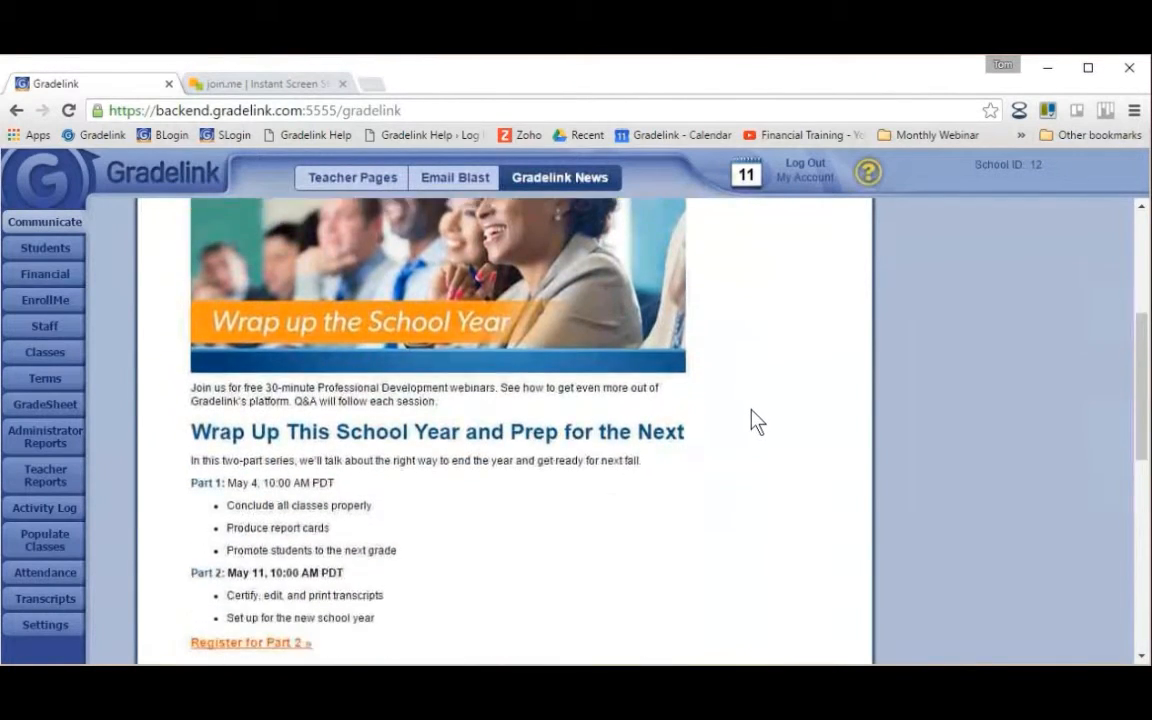
scroll(757, 420, "down", 3)
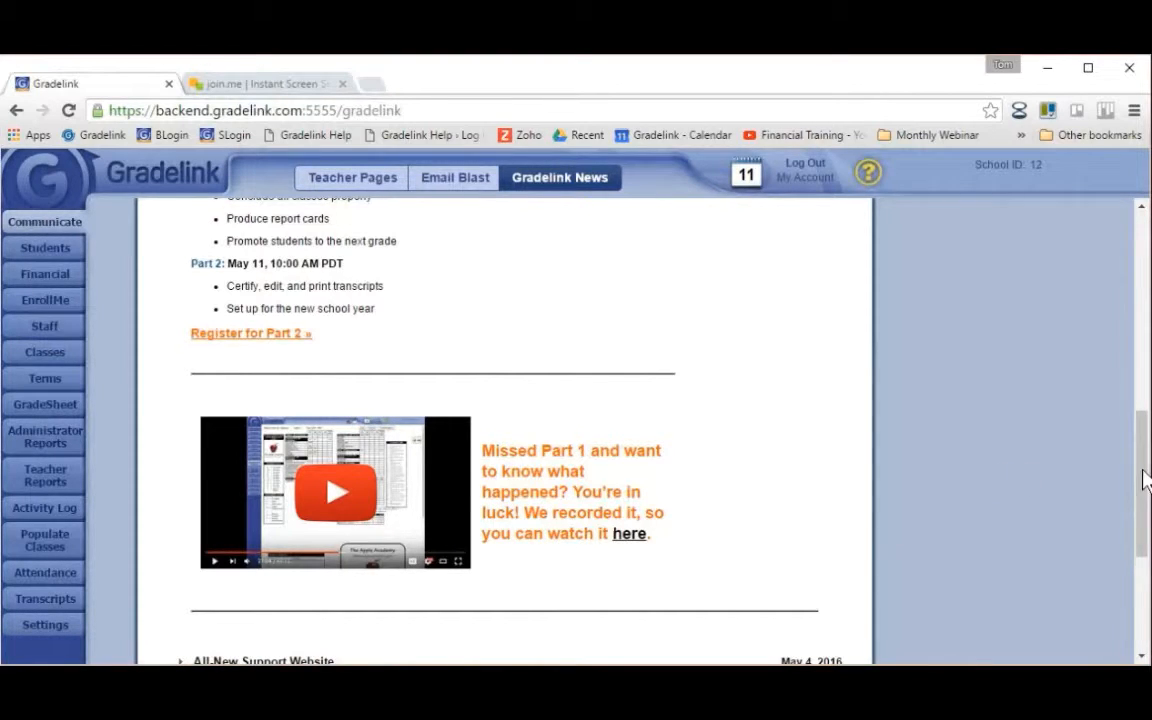
left_click_drag(1146, 476, 1143, 255)
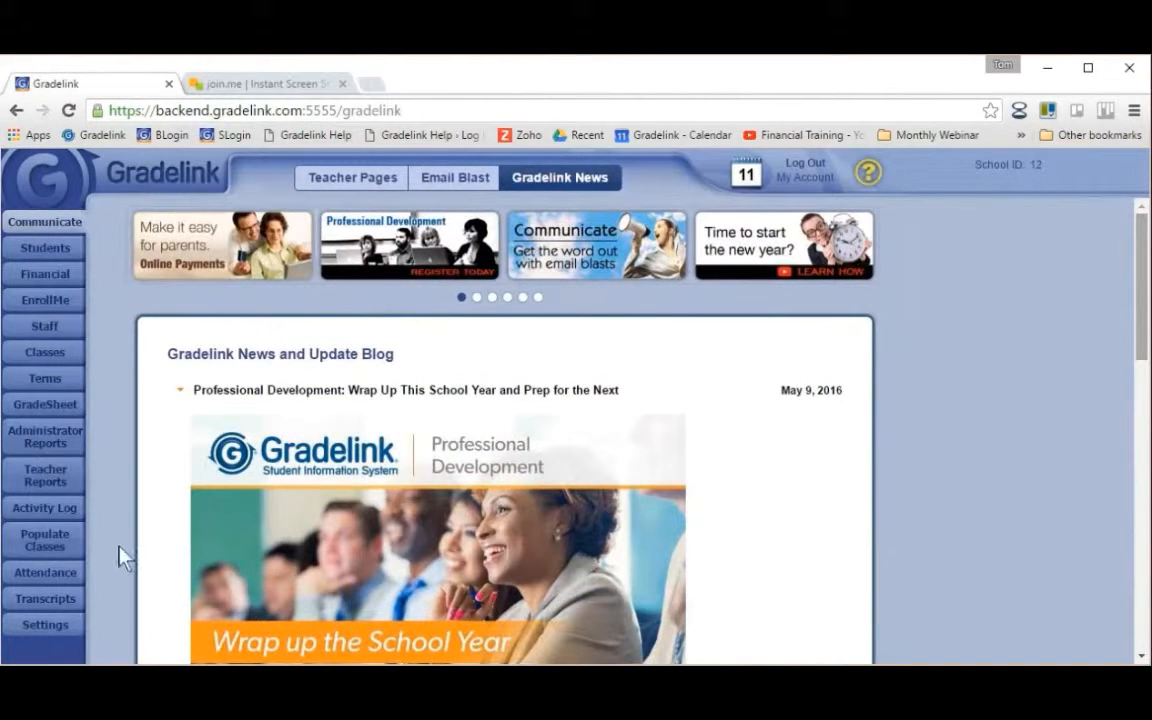
Display the transcript of the first student in the list and examine its terms, tests and awards sections
left_click(52, 599)
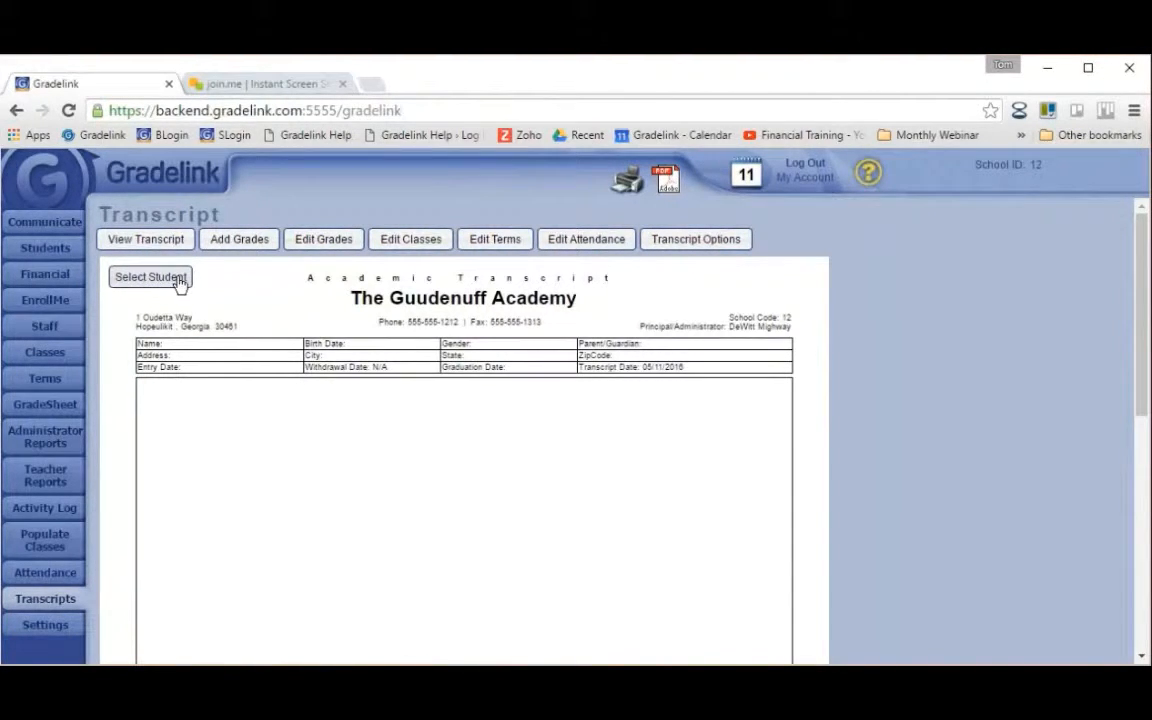
left_click(152, 287)
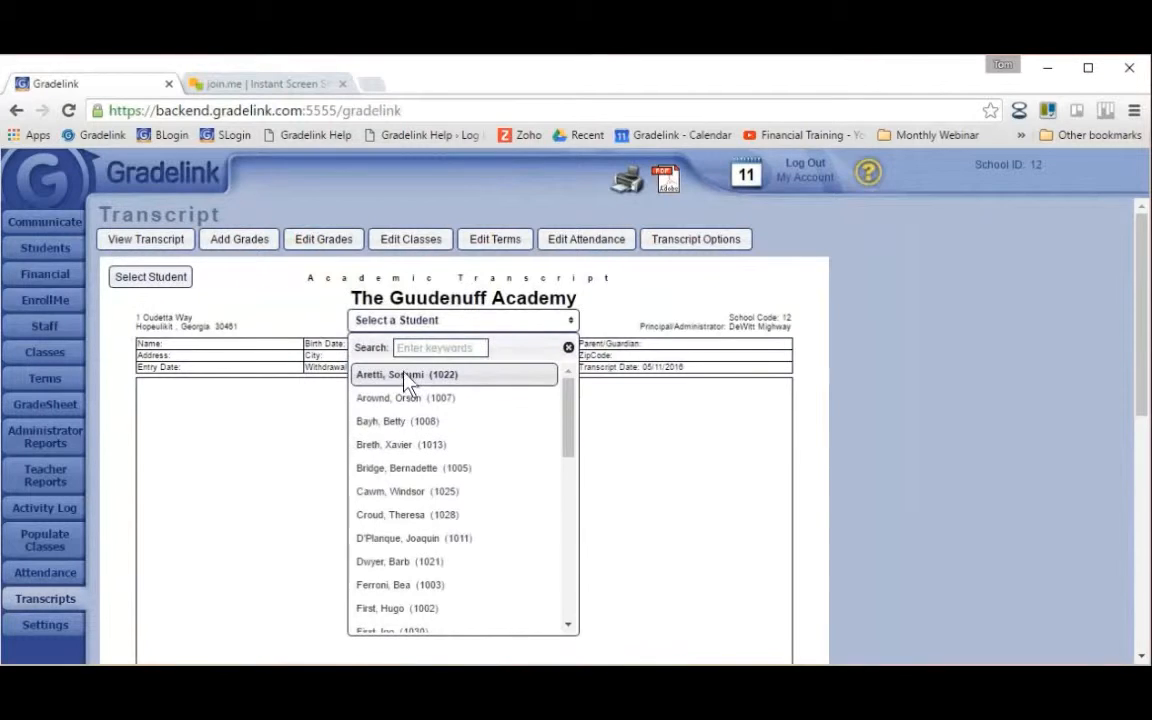
left_click(400, 375)
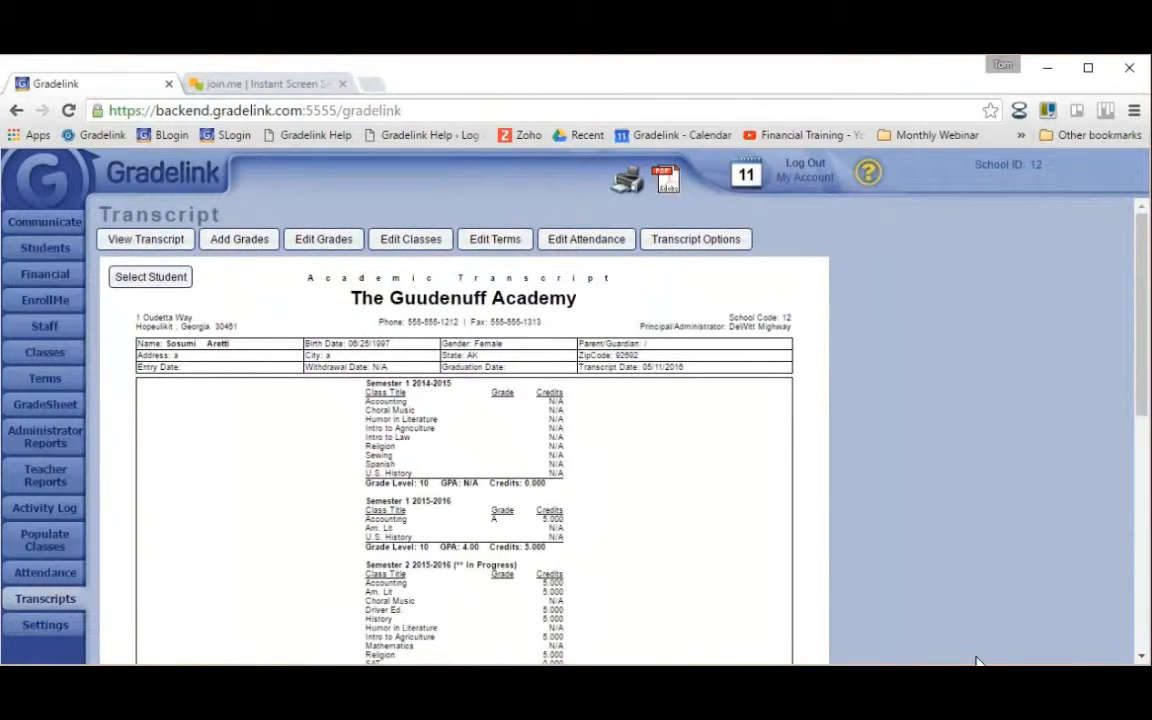
scroll(1032, 430, "down", 3)
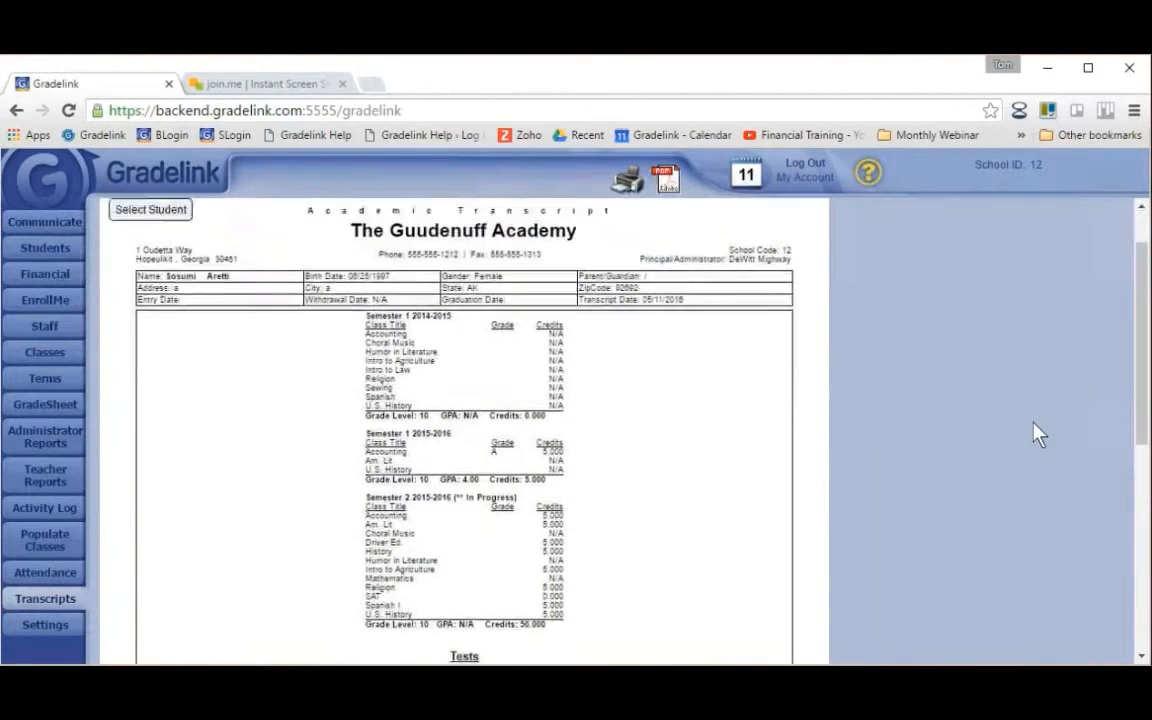
scroll(1036, 430, "down", 1)
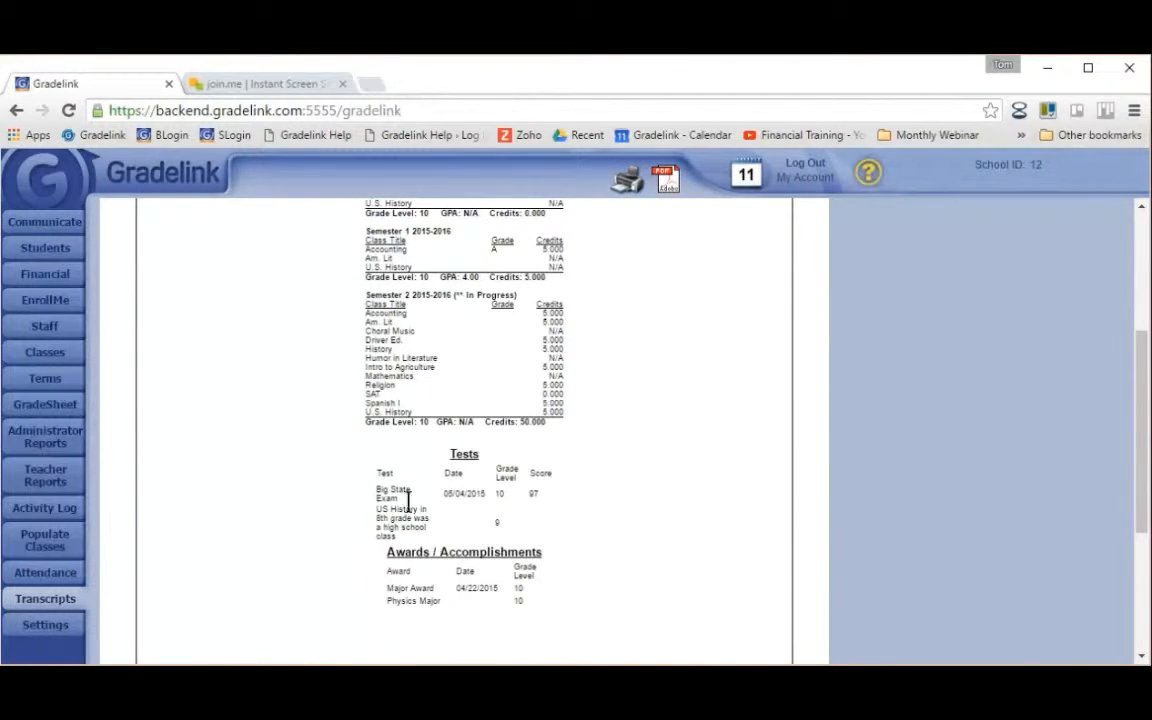
Open the academic tests and awards records of the first student in the student list
left_click(48, 255)
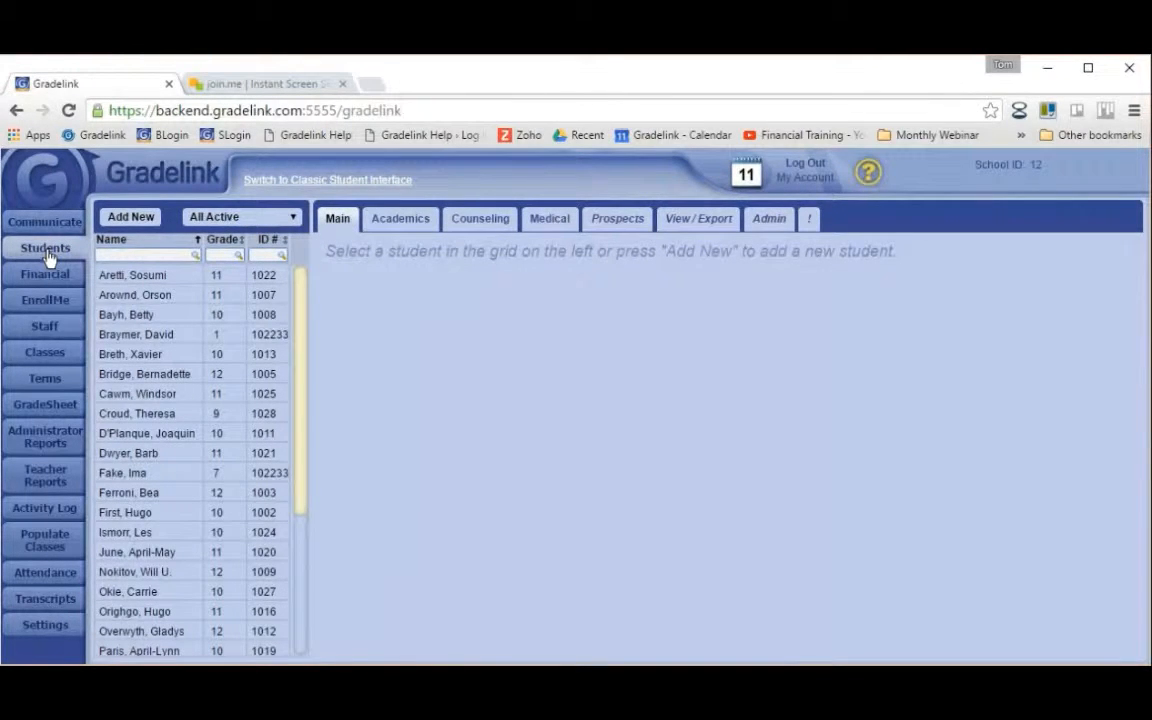
left_click(149, 282)
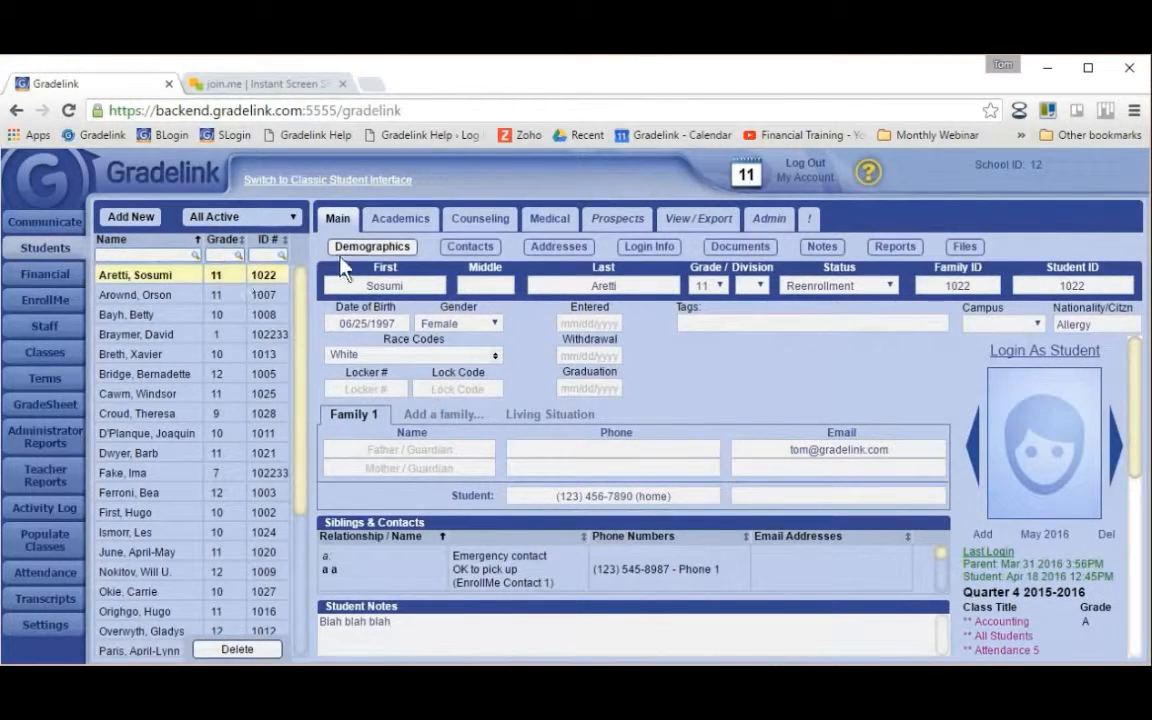
left_click(400, 219)
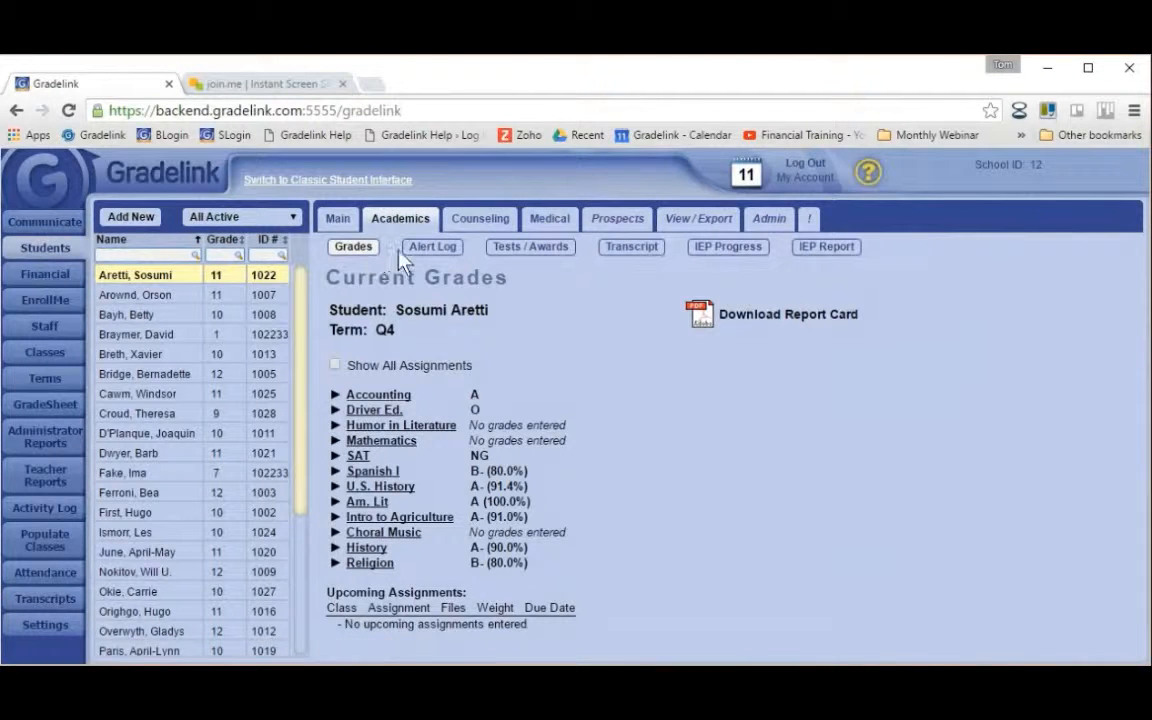
left_click(555, 254)
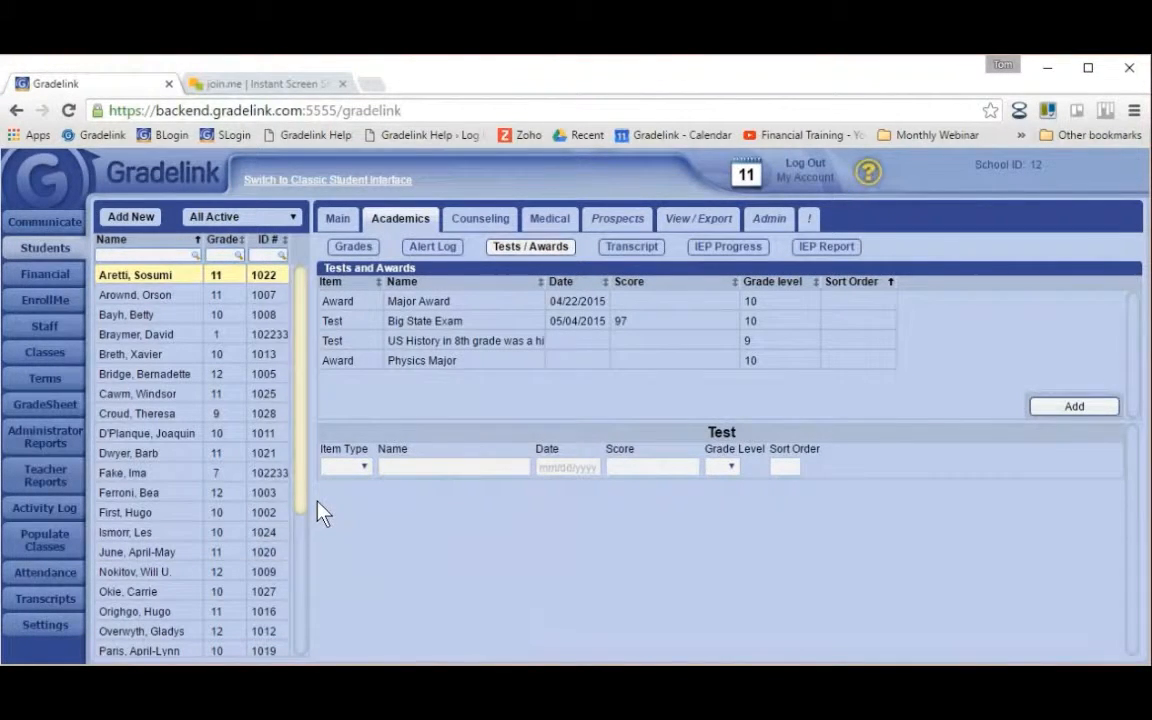
Add an award named Really Big Award, dated 05/02/2016, at grade level 11, and save it to the student's record
left_click(366, 470)
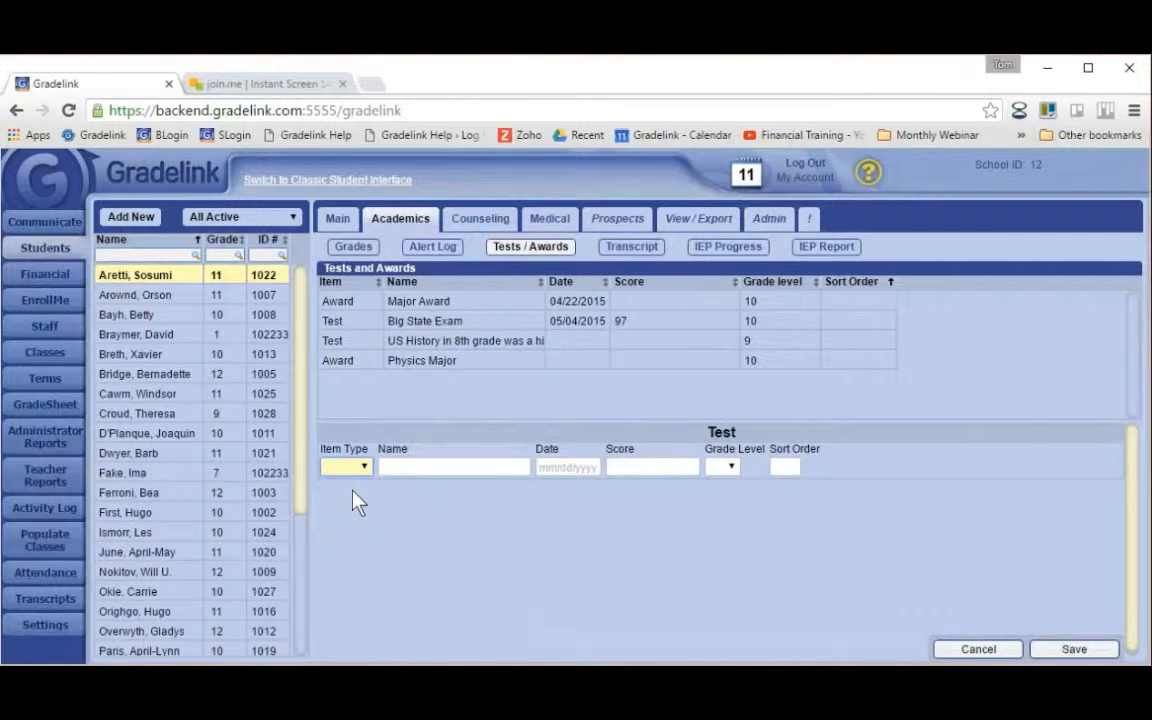
key("Down")
left_click(406, 465)
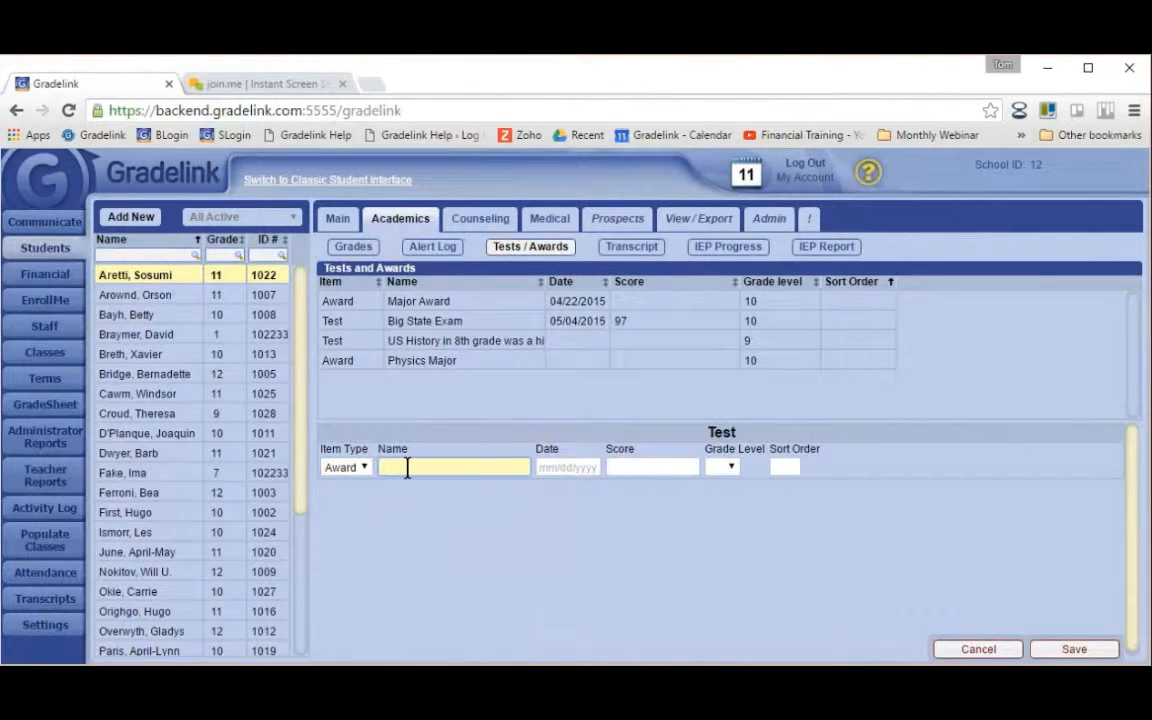
type("Really Big Award")
left_click(544, 467)
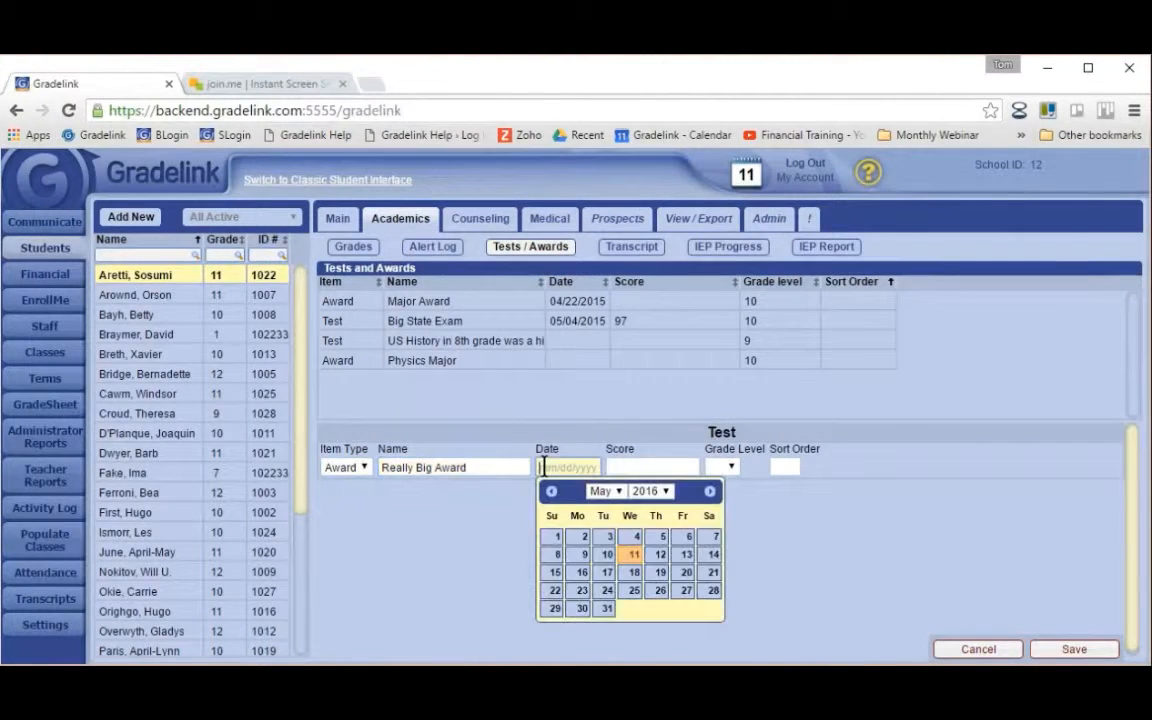
left_click(583, 537)
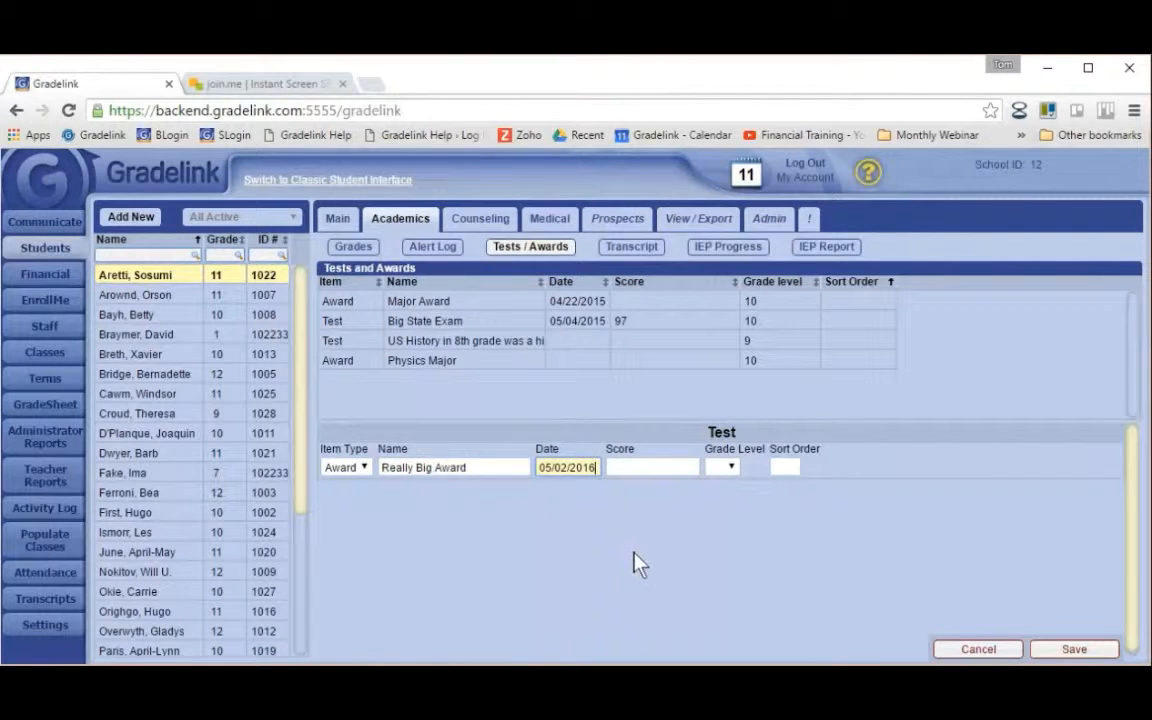
left_click(731, 470)
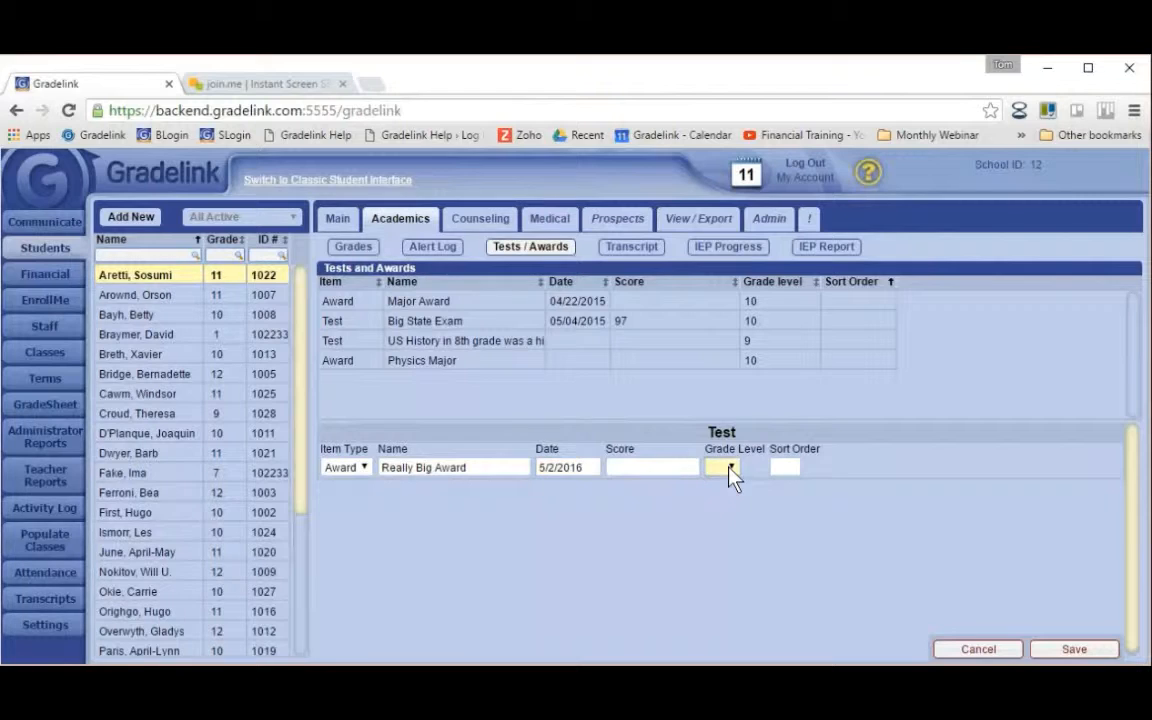
left_click(717, 381)
left_click(1074, 649)
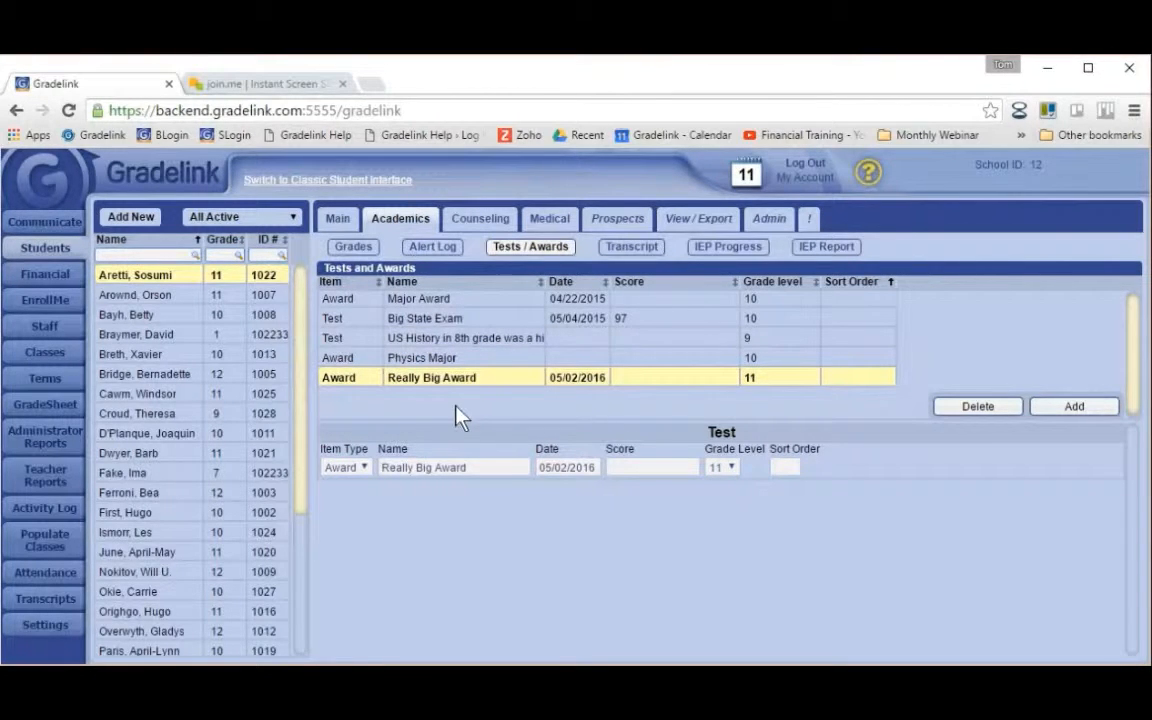
Display the same student's transcript again and check its awards section for the Really Big Award entry
left_click(57, 604)
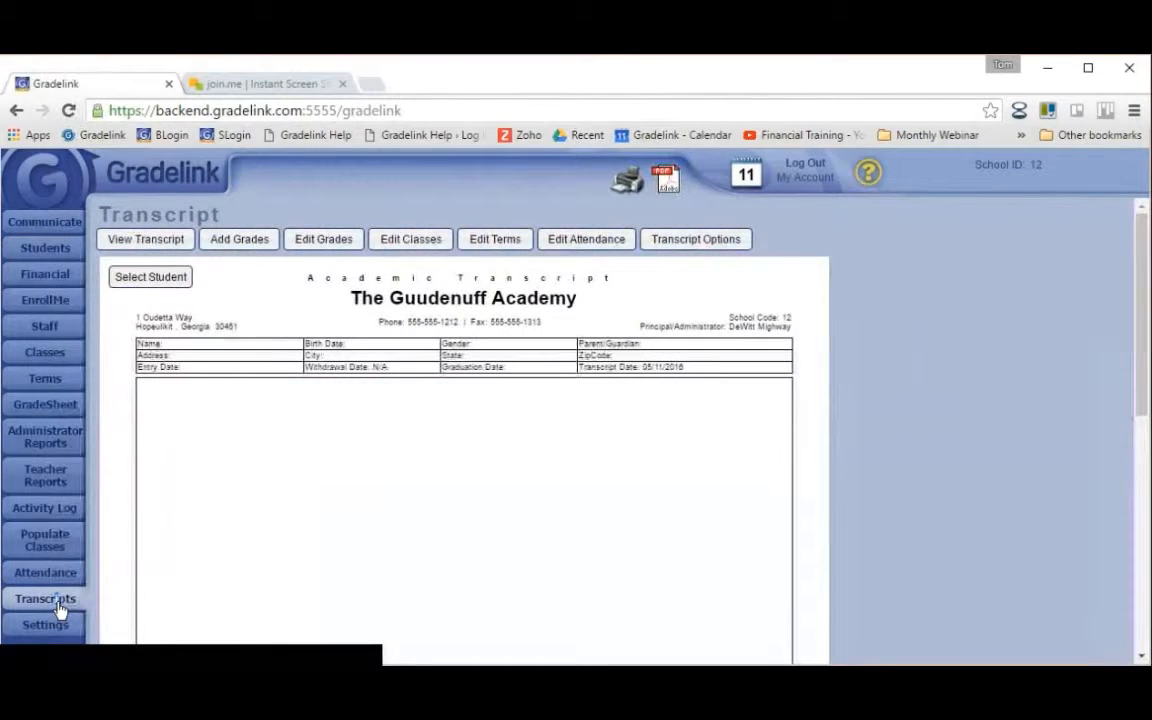
left_click(166, 279)
left_click(383, 377)
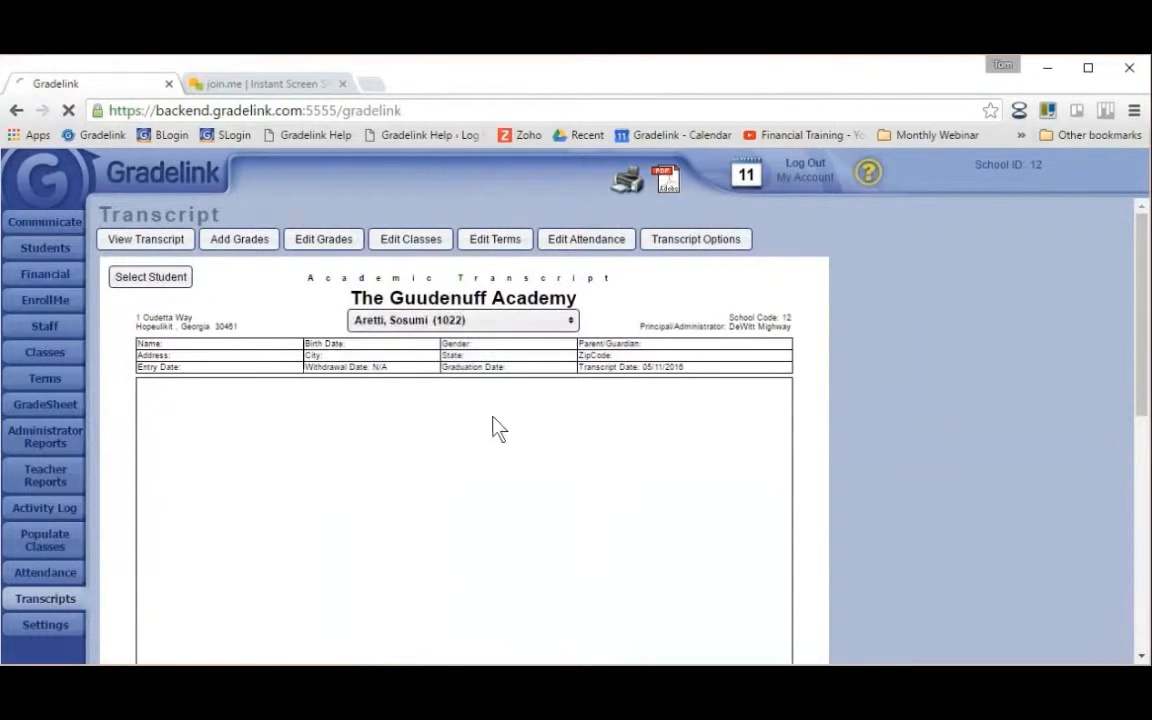
scroll(604, 512, "down", 3)
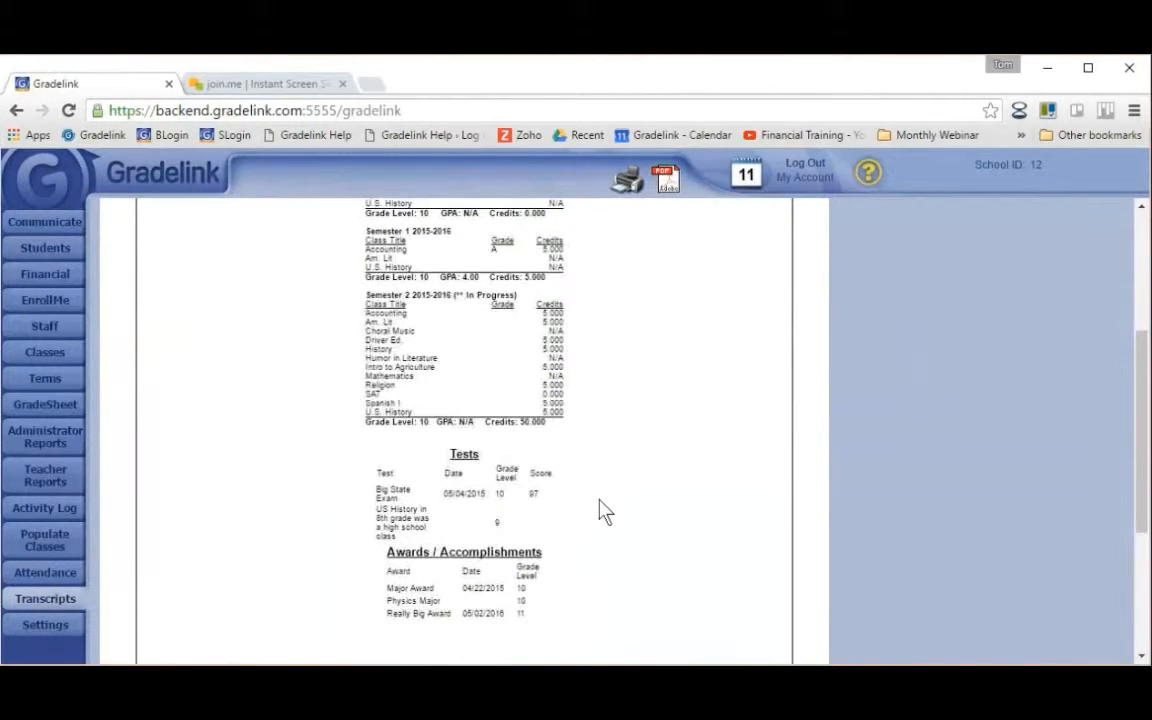
scroll(604, 512, "down", 1)
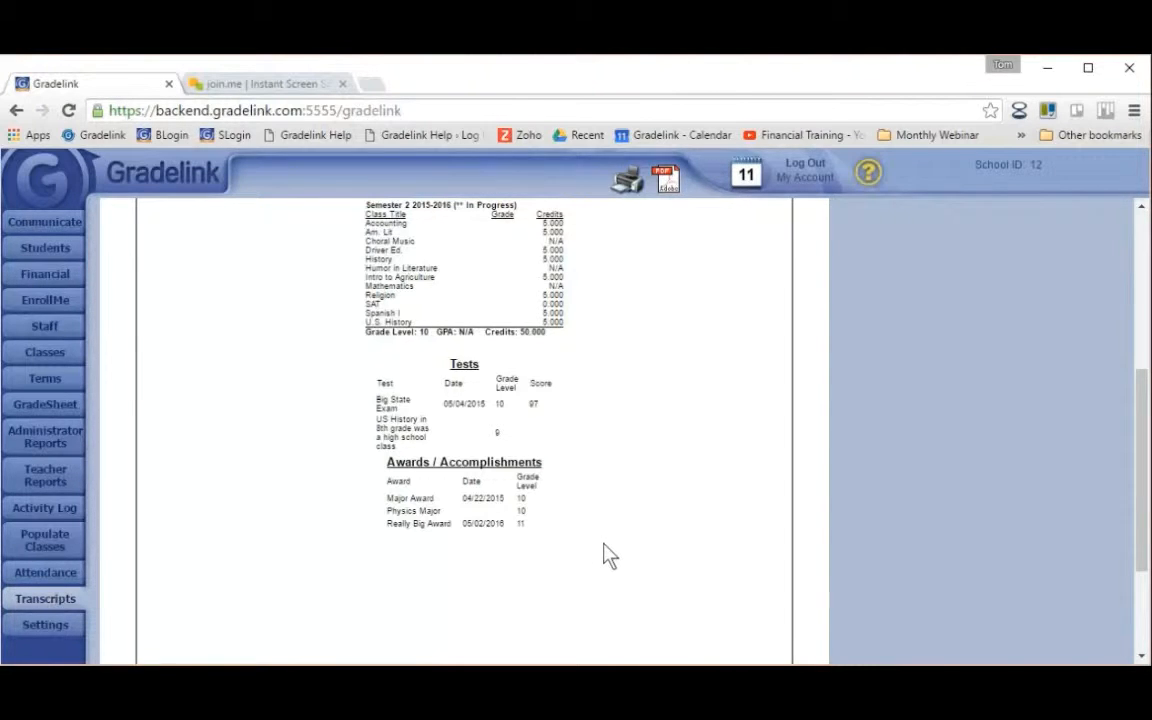
scroll(609, 556, "up", 5)
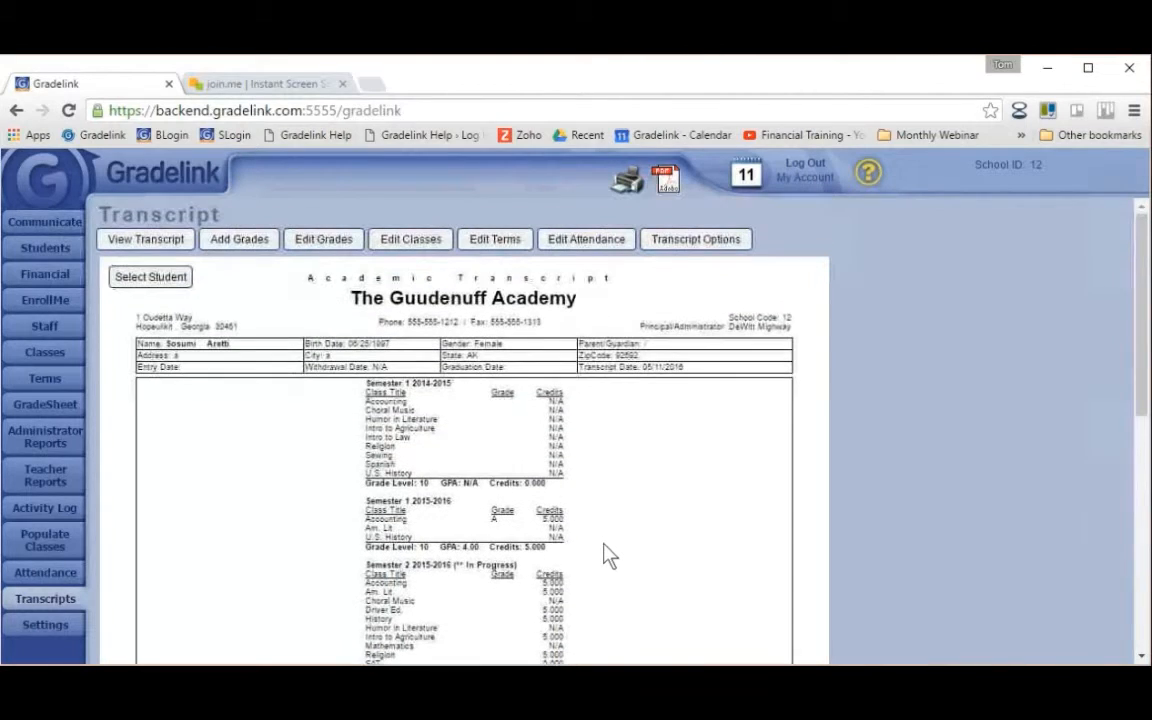
Open the settings of the General transcript report profile
left_click(712, 245)
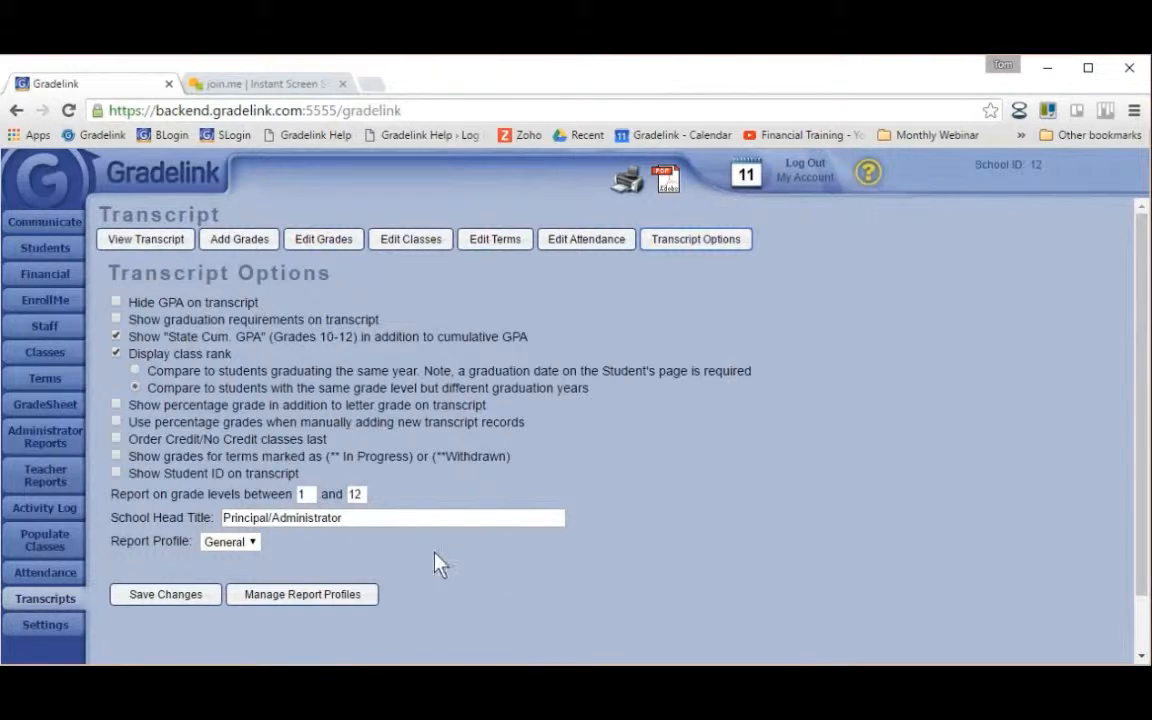
left_click(312, 596)
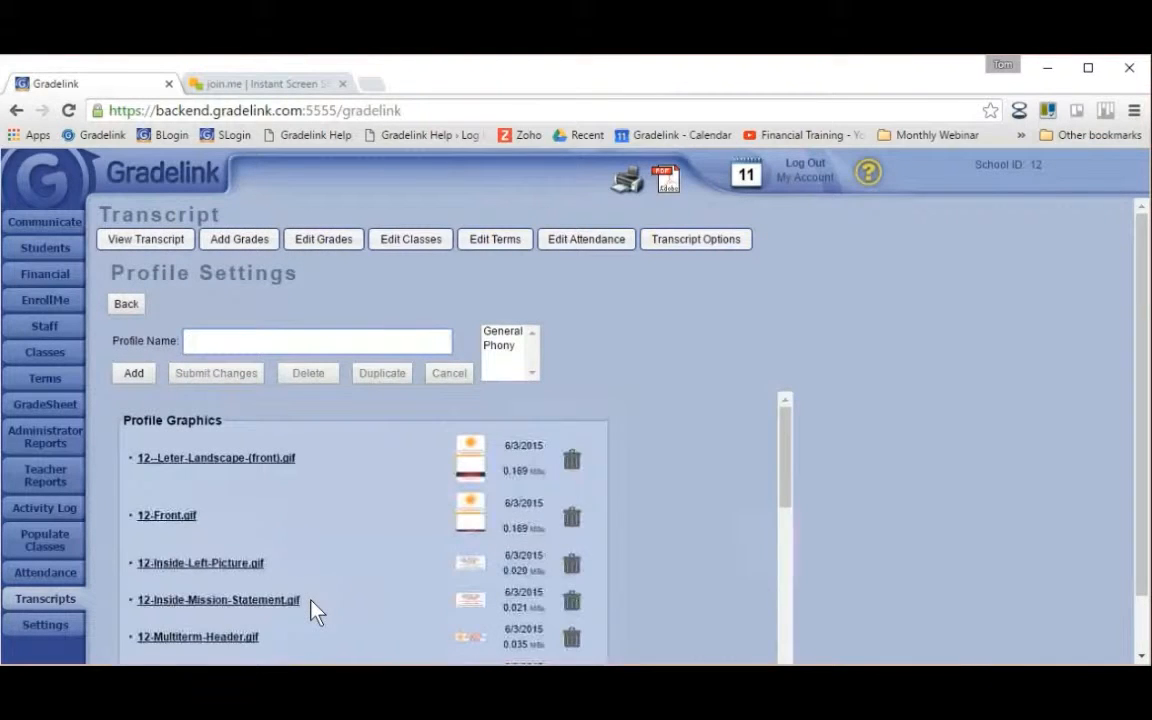
left_click(502, 334)
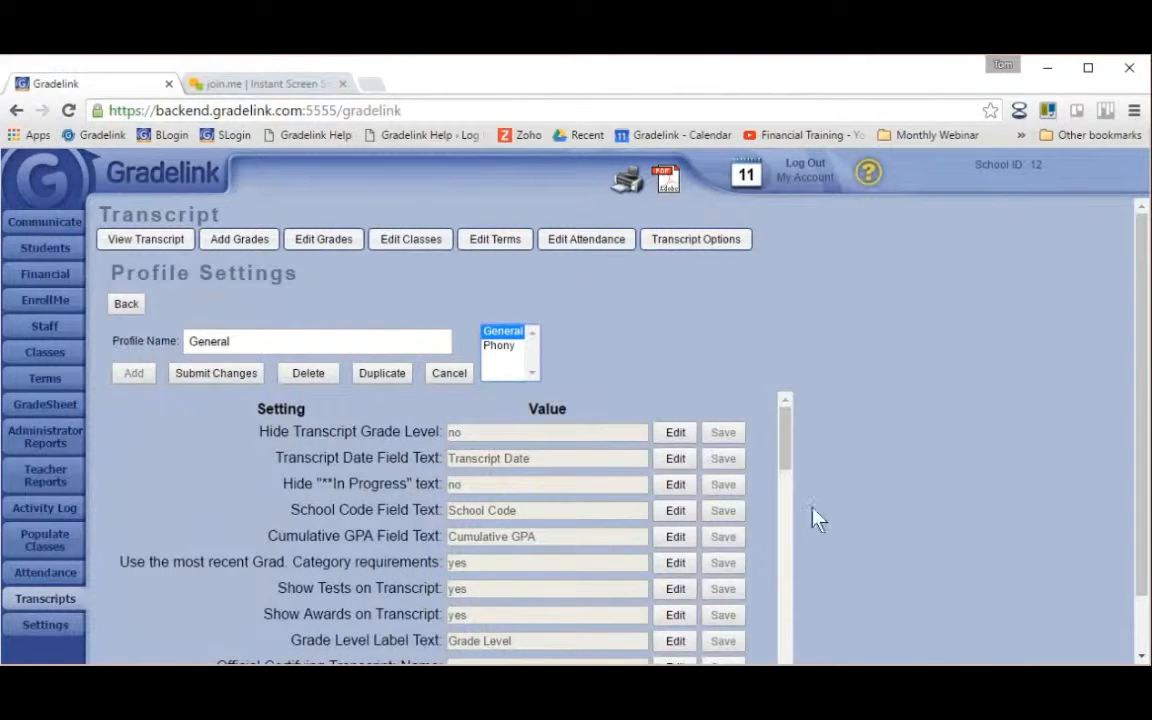
Set Show Tests on Transcript to no in the General profile and save the setting
left_click_drag(782, 447, 787, 468)
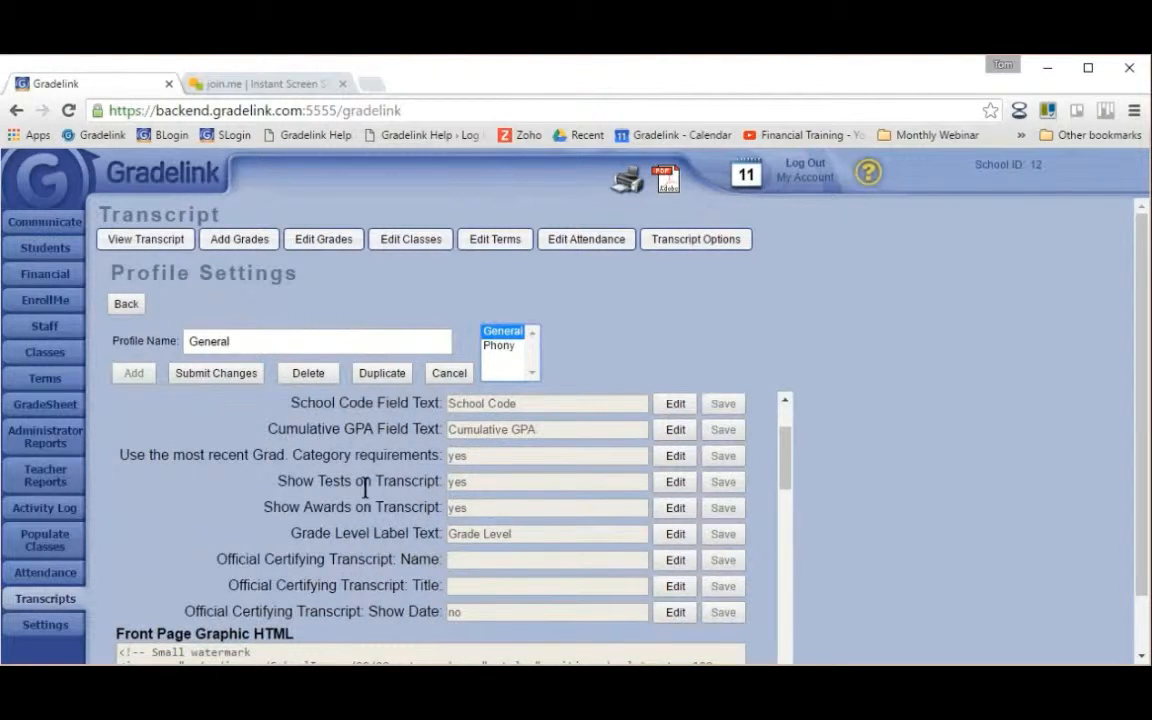
left_click(675, 481)
left_click_drag(476, 484, 370, 479)
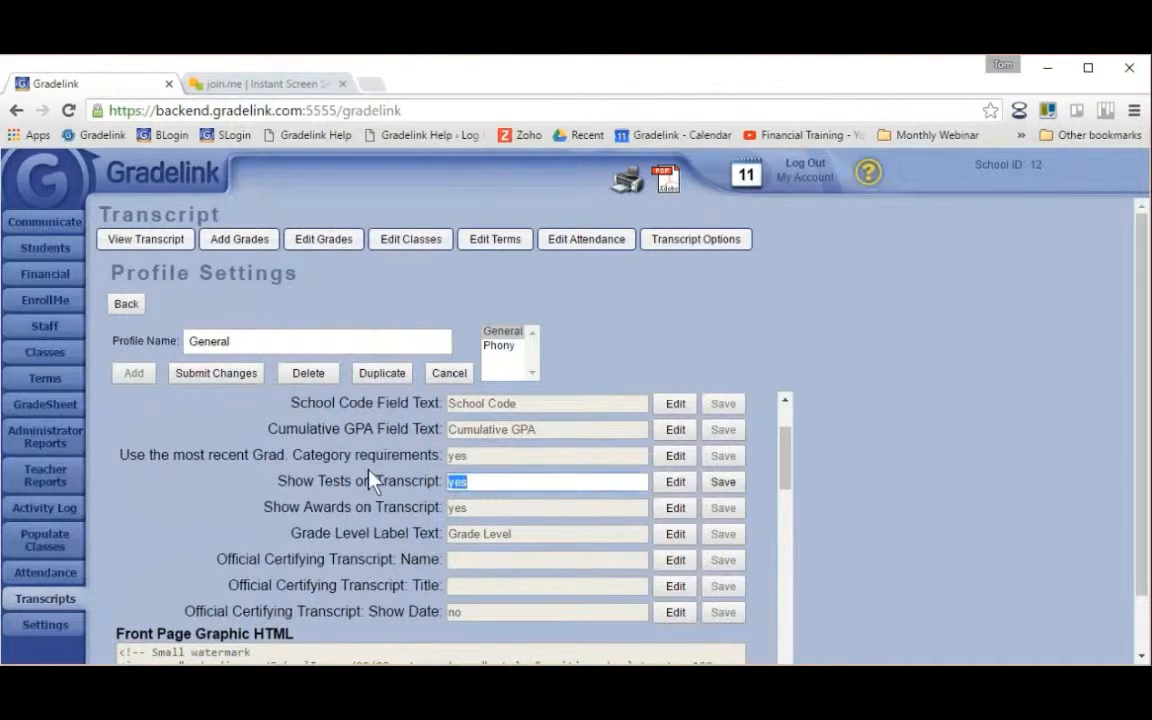
type("no")
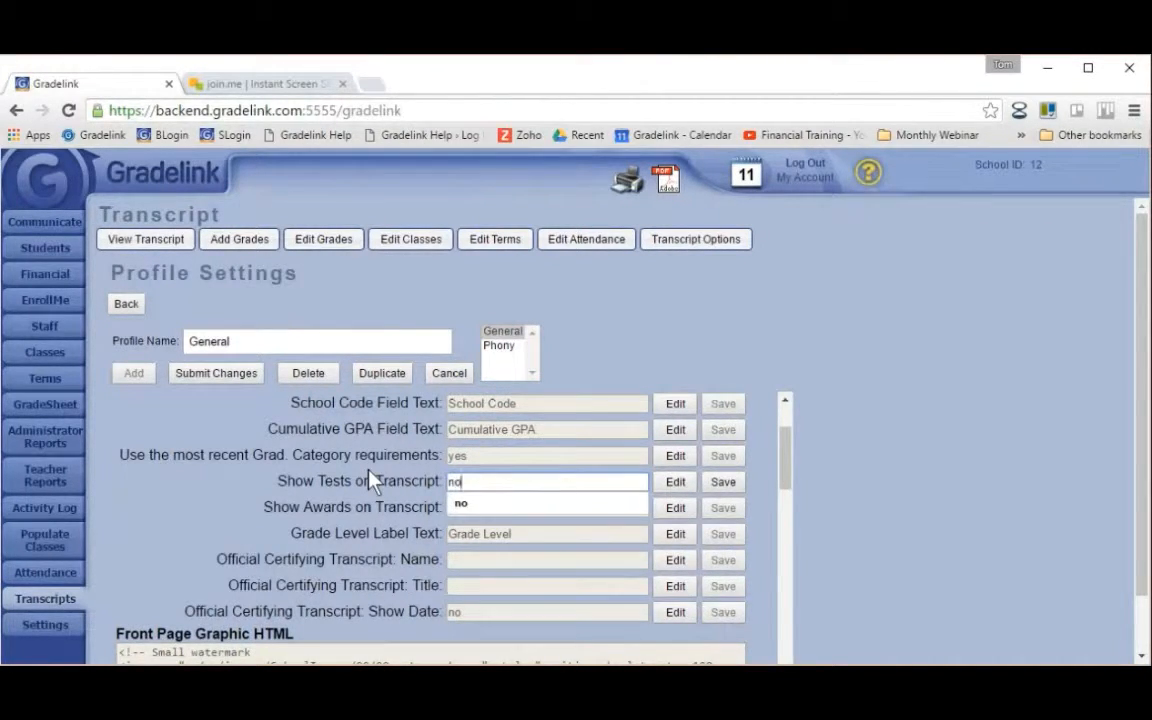
left_click(729, 486)
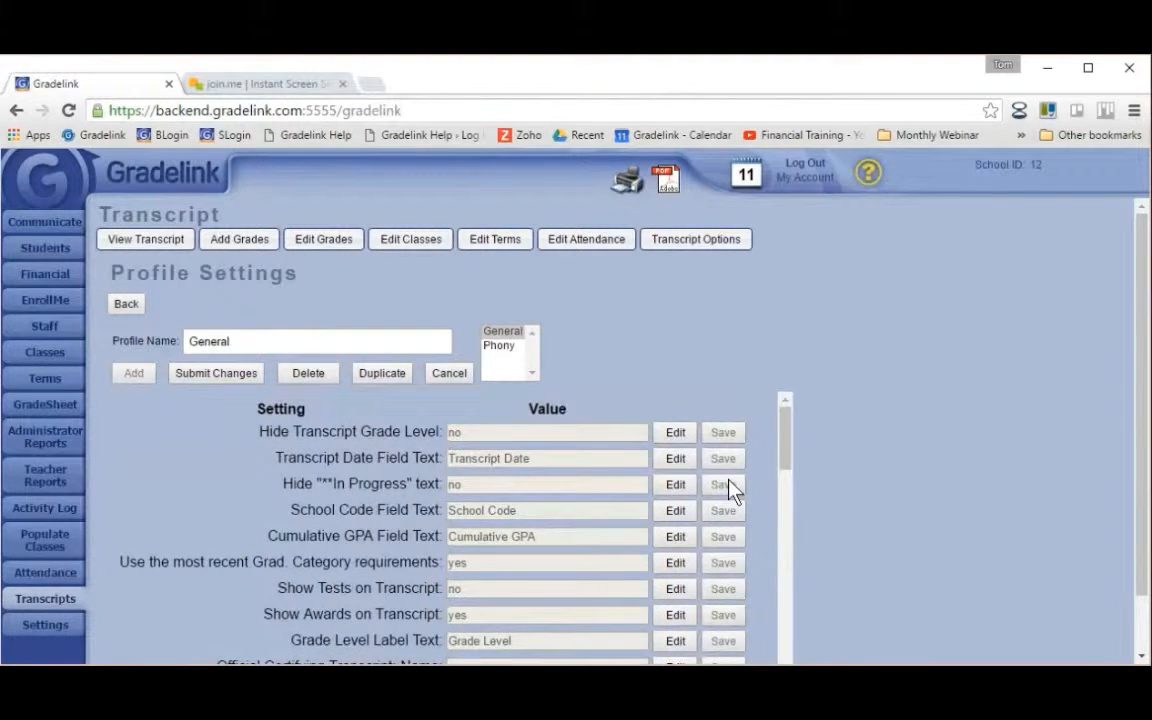
Set Show Awards on Transcript to no in the General profile and save the setting
scroll(643, 571, "down", 3)
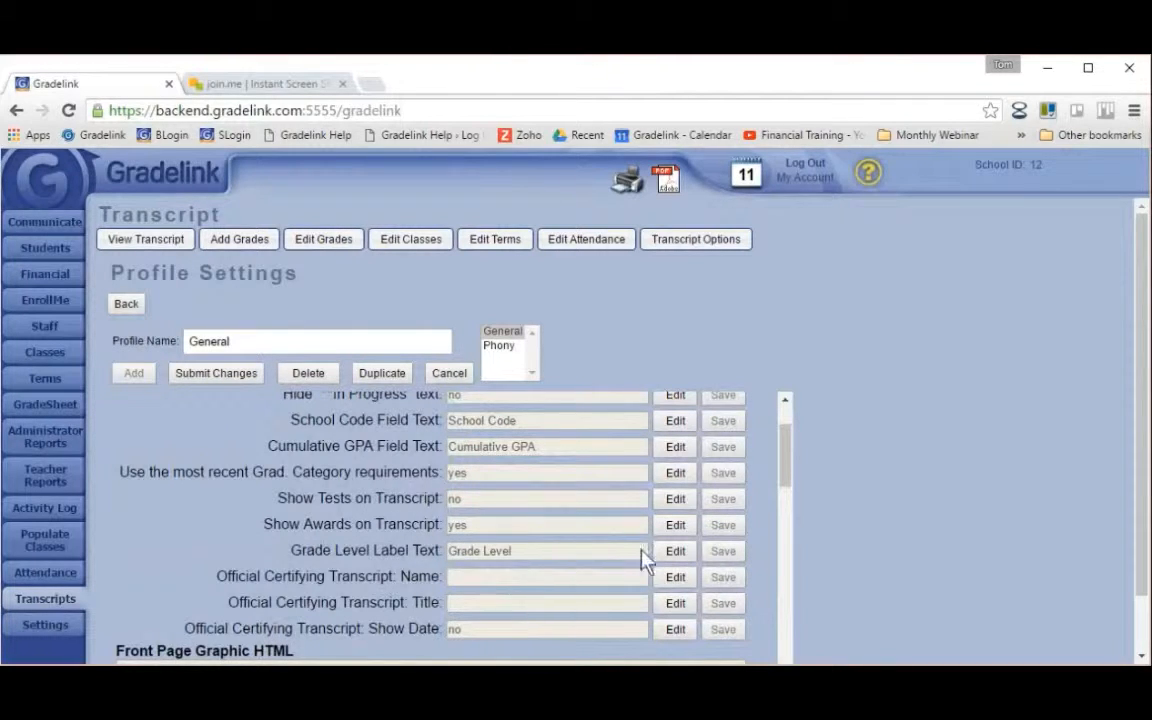
left_click(675, 524)
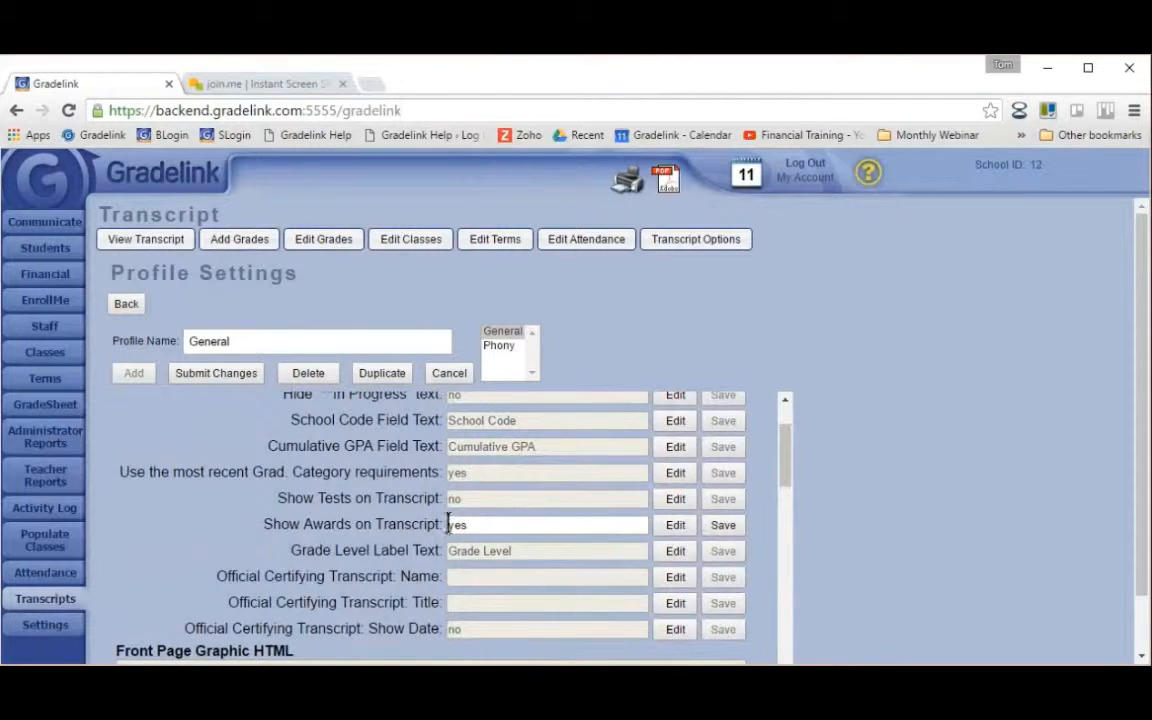
left_click_drag(470, 524, 388, 530)
type("no")
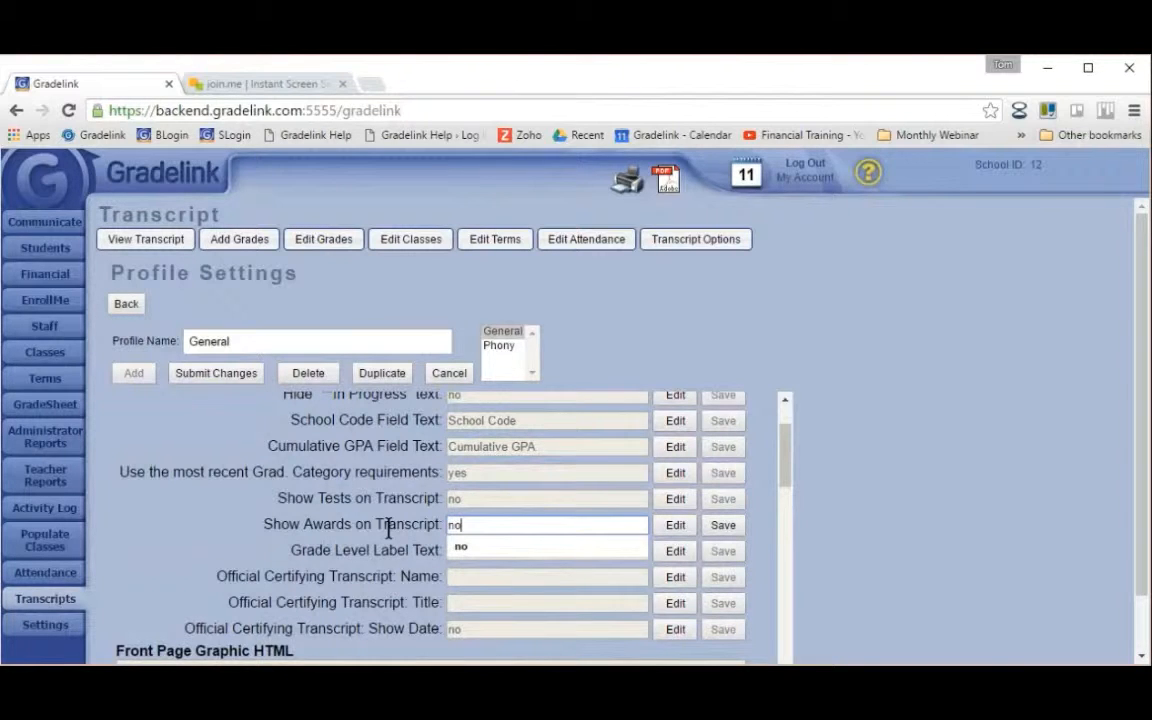
left_click(724, 528)
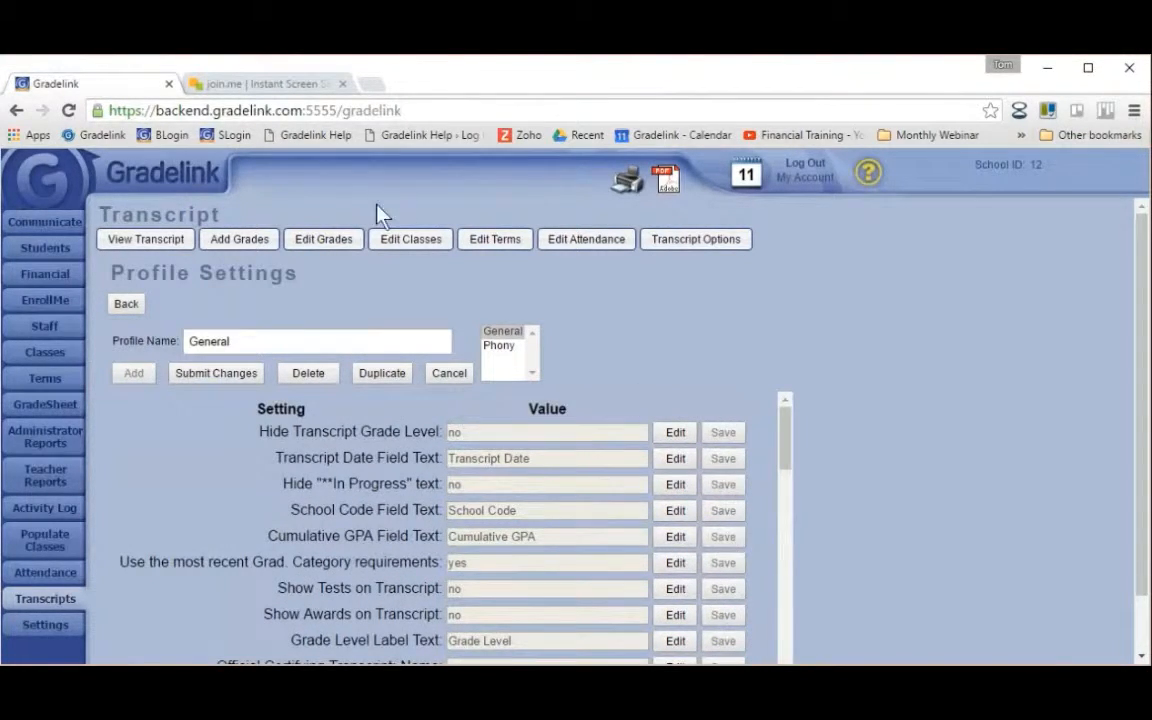
Display the student's transcript and review it from the class listings down to the certifying signature block
left_click(163, 245)
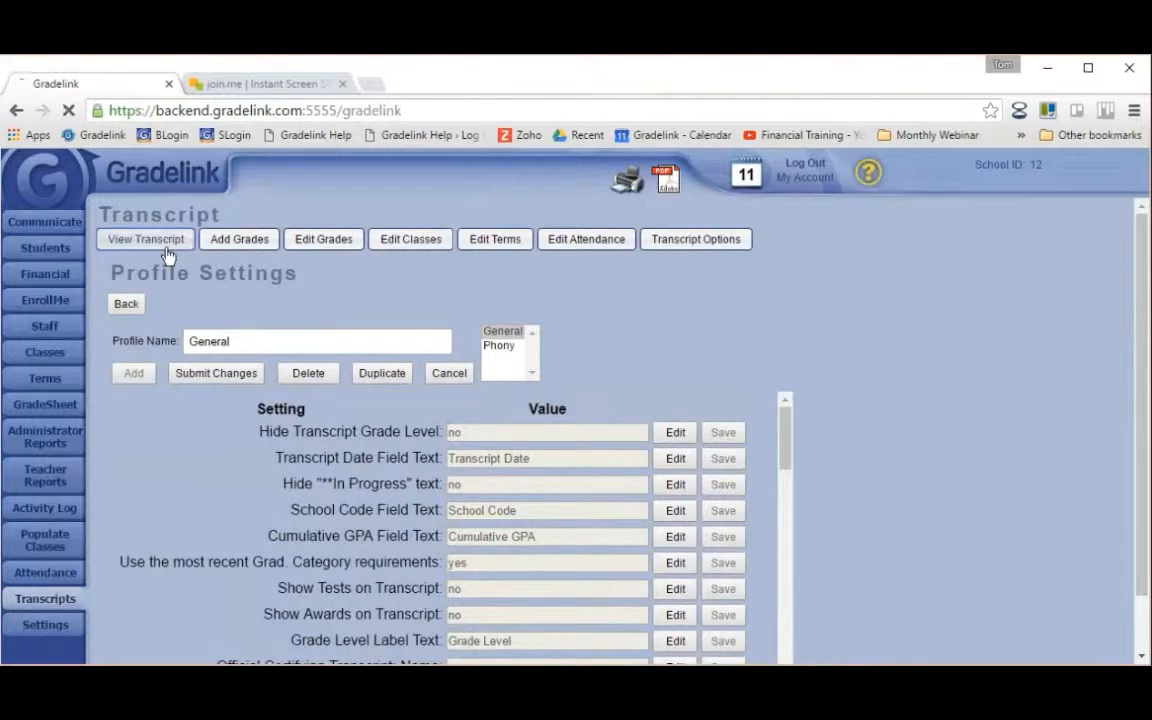
scroll(660, 460, "down", 3)
scroll(667, 476, "down", 2)
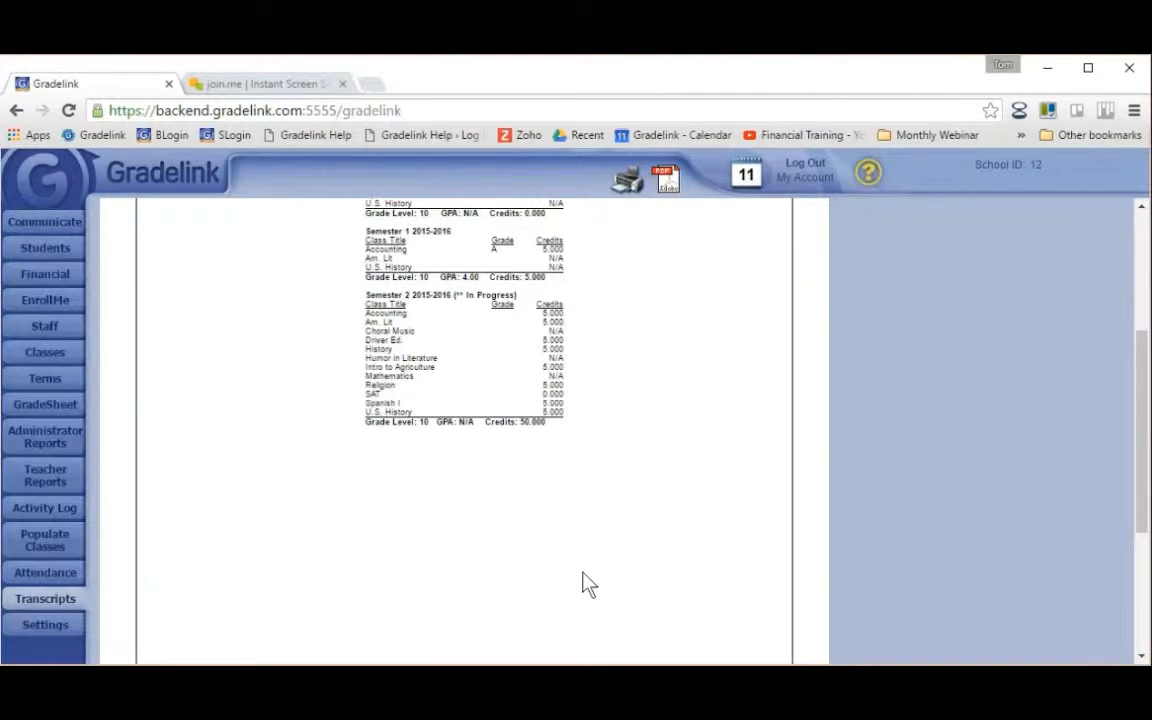
left_click_drag(1139, 365, 1148, 200)
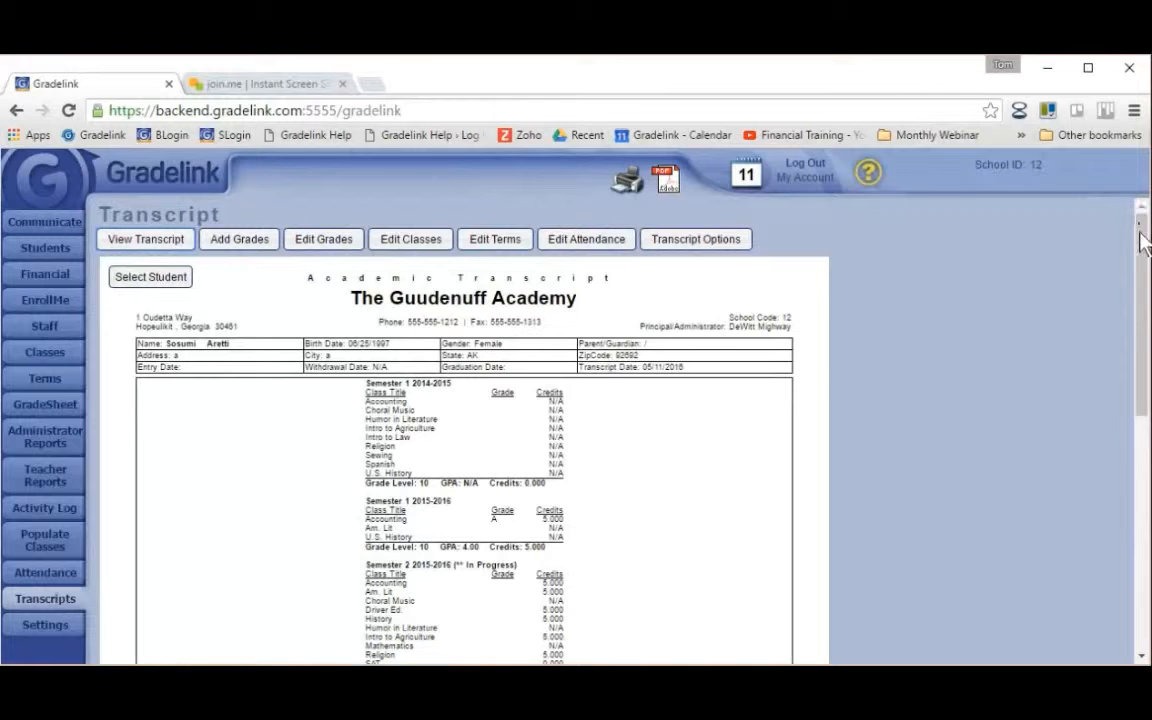
left_click_drag(1144, 244, 1147, 488)
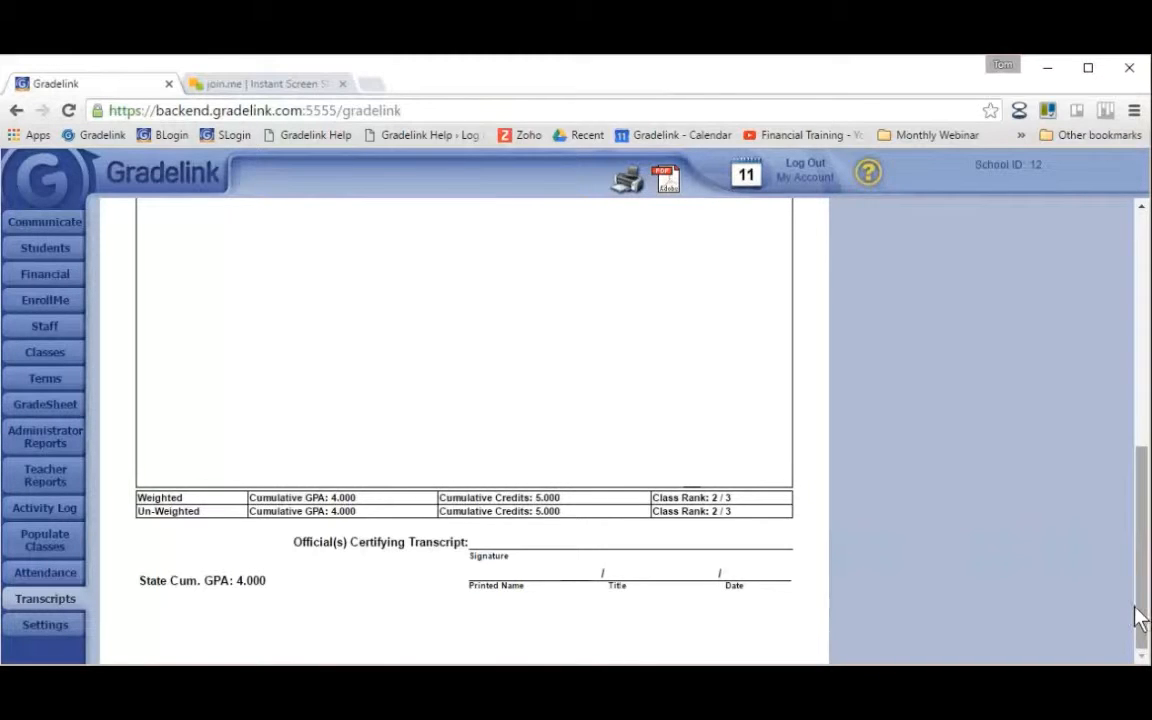
left_click_drag(1139, 612, 1130, 363)
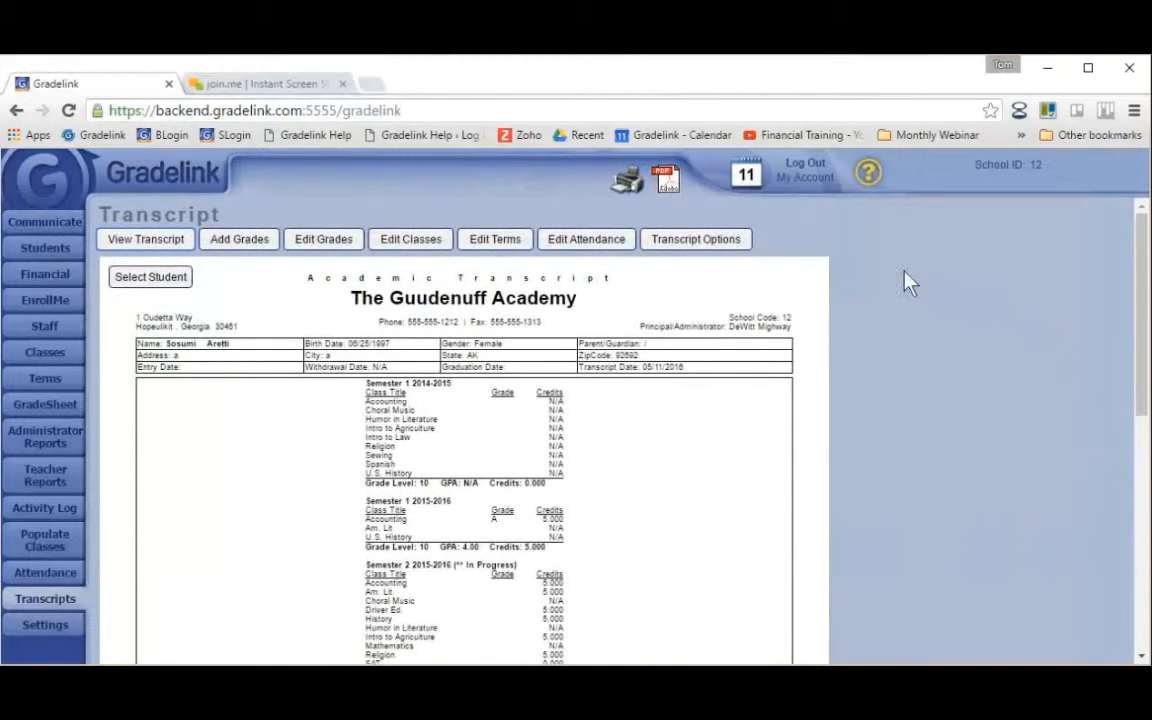
Reopen the General transcript report profile, enter the principal's full name as Official Certifying Transcript: Name, and save it
left_click(685, 246)
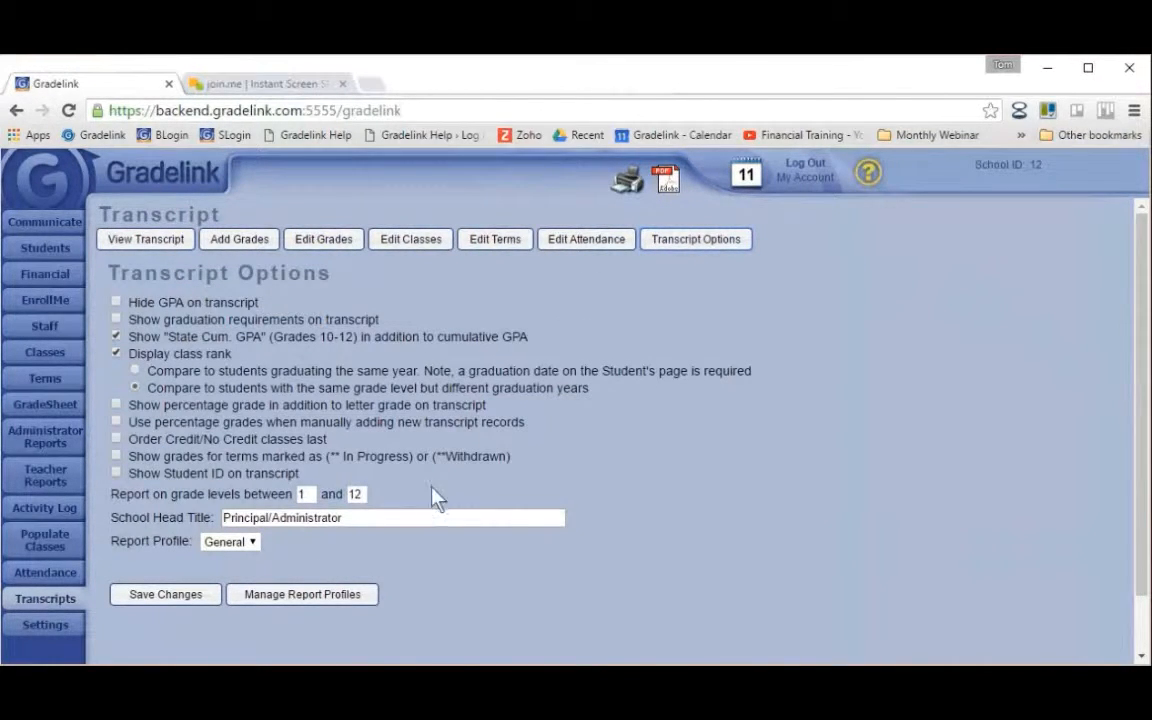
left_click(318, 599)
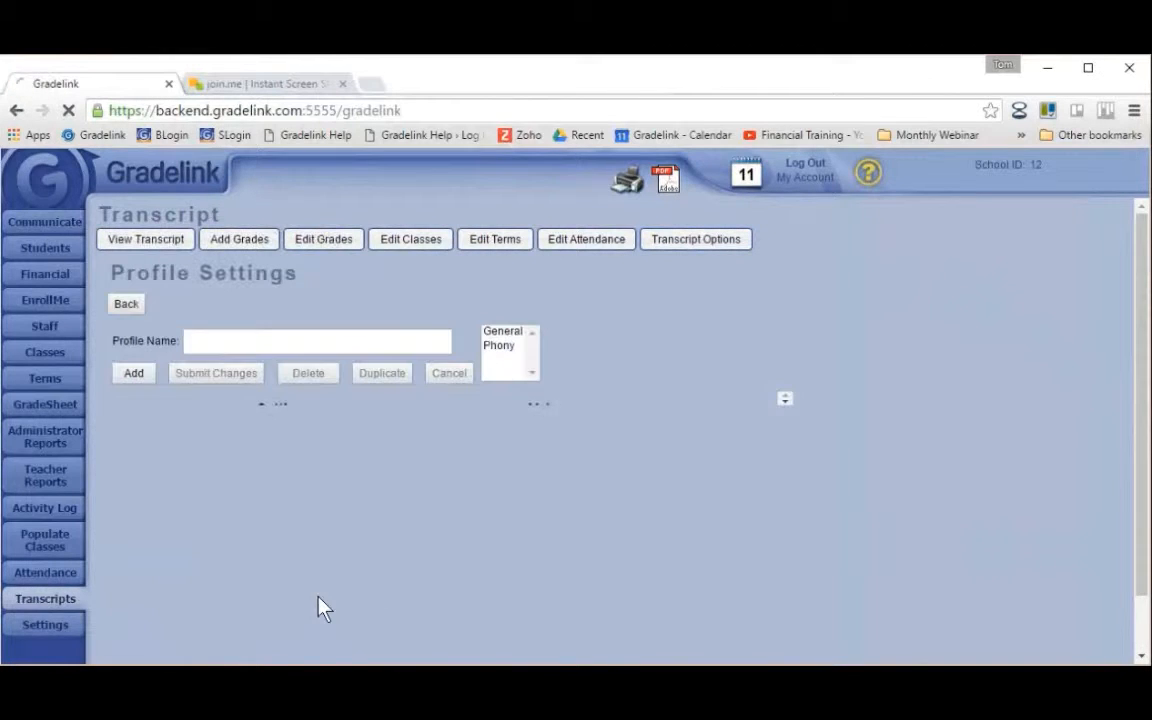
left_click(503, 333)
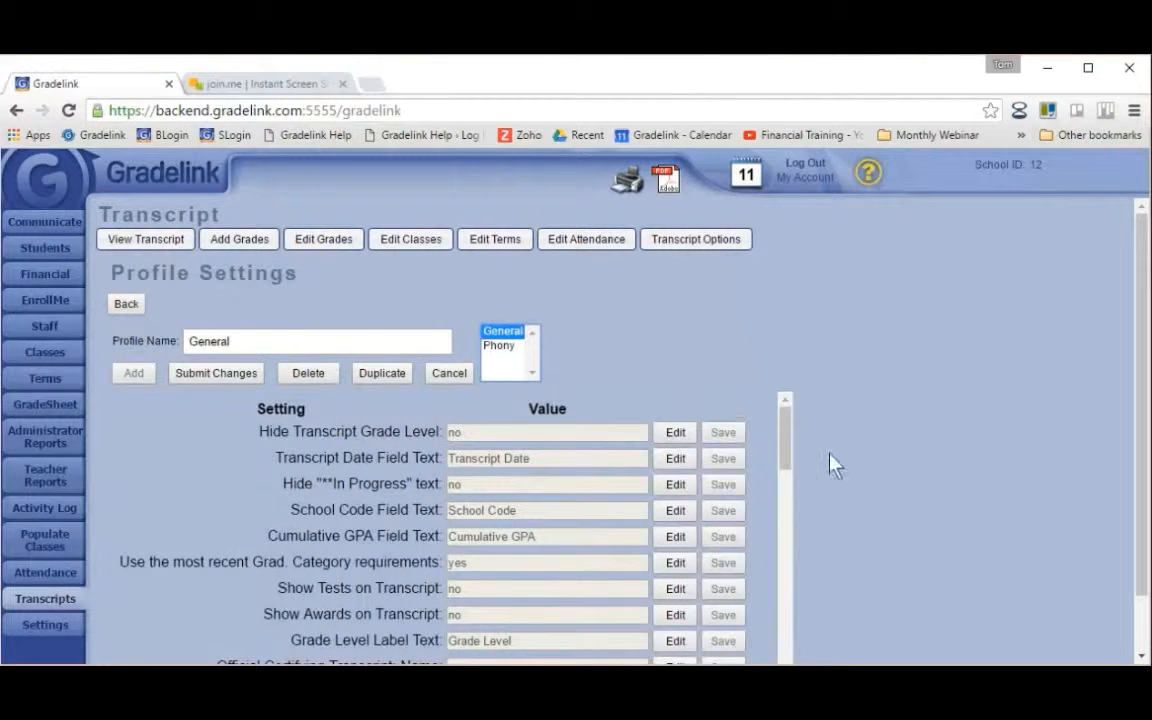
left_click_drag(787, 442, 766, 499)
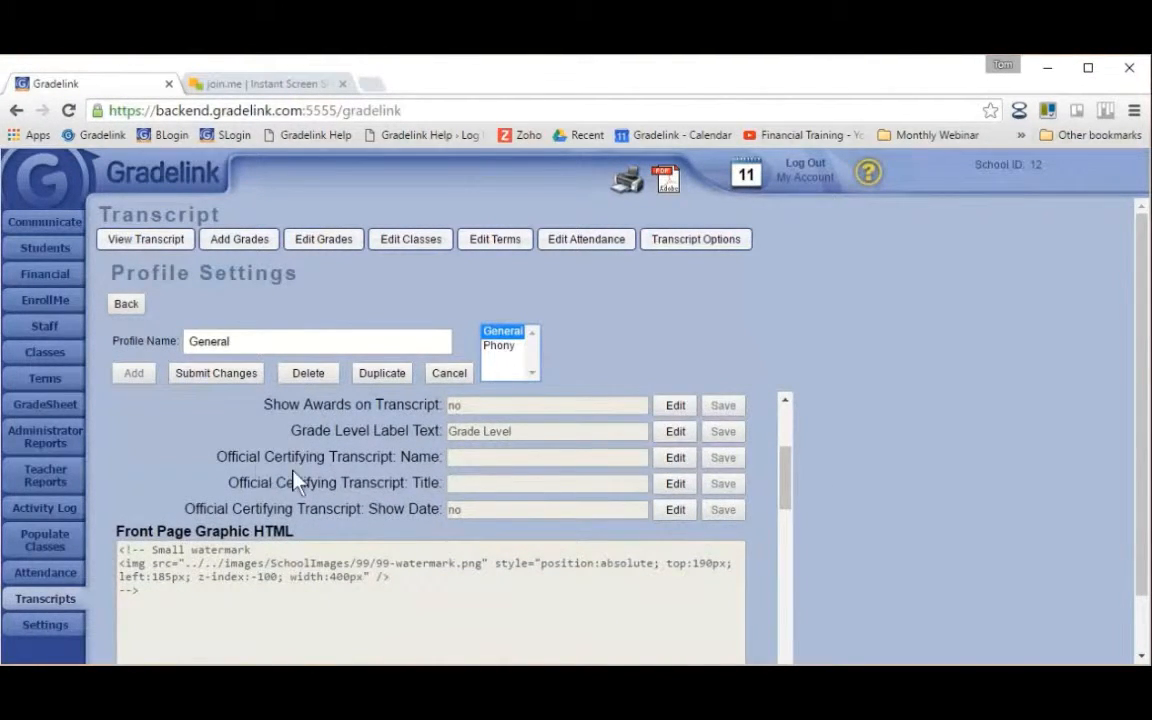
left_click(495, 464)
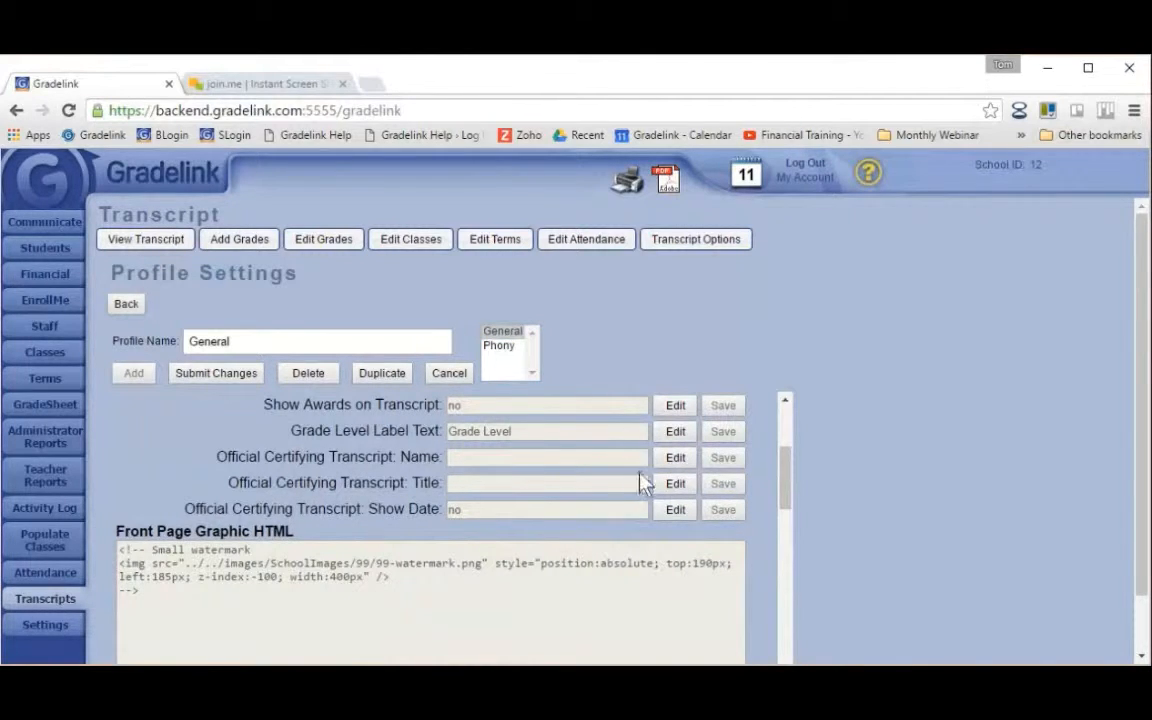
left_click(666, 461)
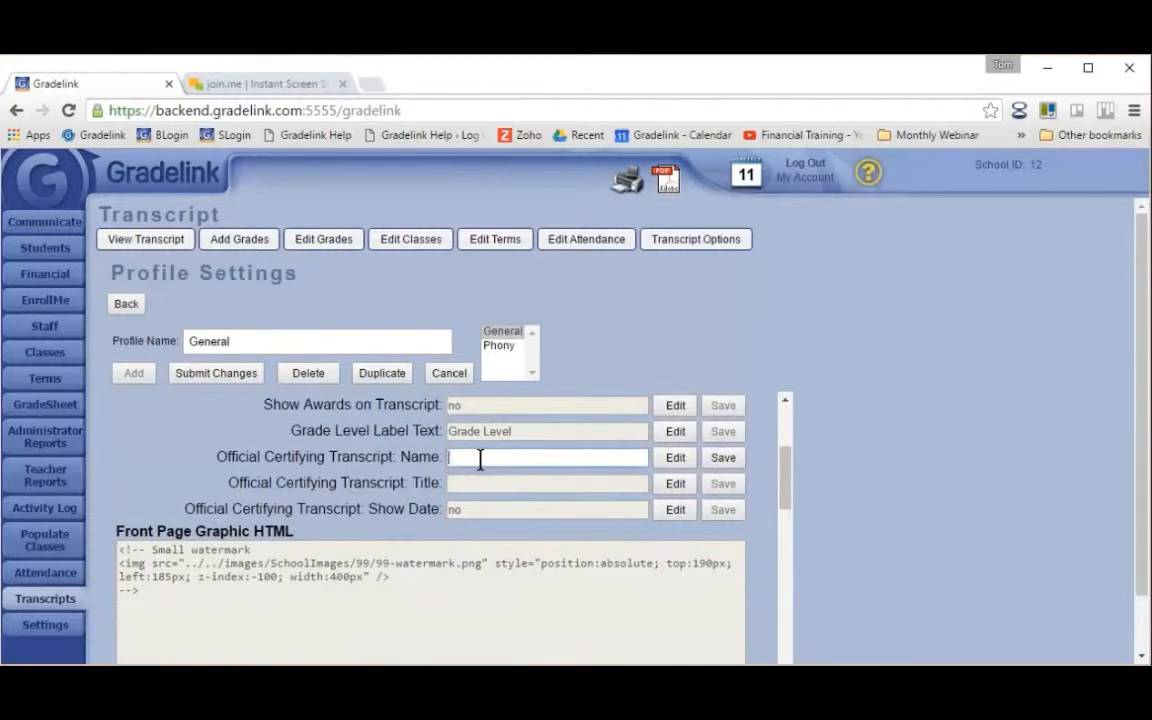
type("DeWitt Mighway")
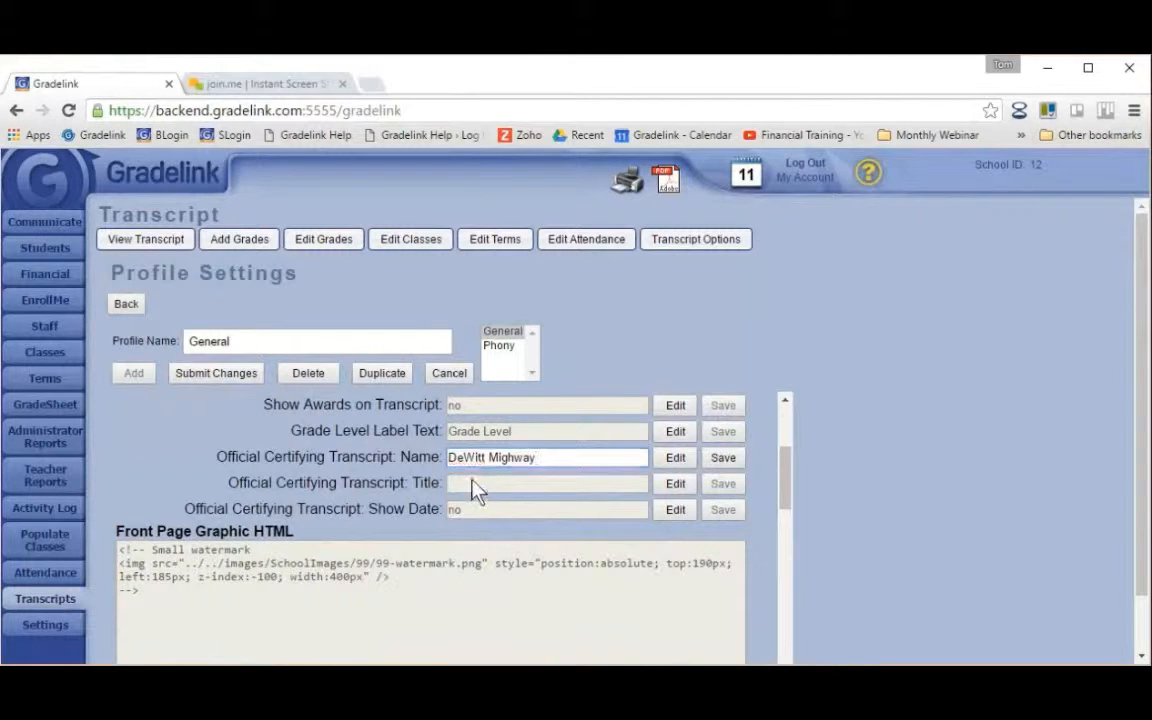
left_click(738, 466)
Set Official Certifying Transcript: Title to Principal in the General profile and save the setting
scroll(689, 545, "down", 10)
scroll(620, 500, "up", 5)
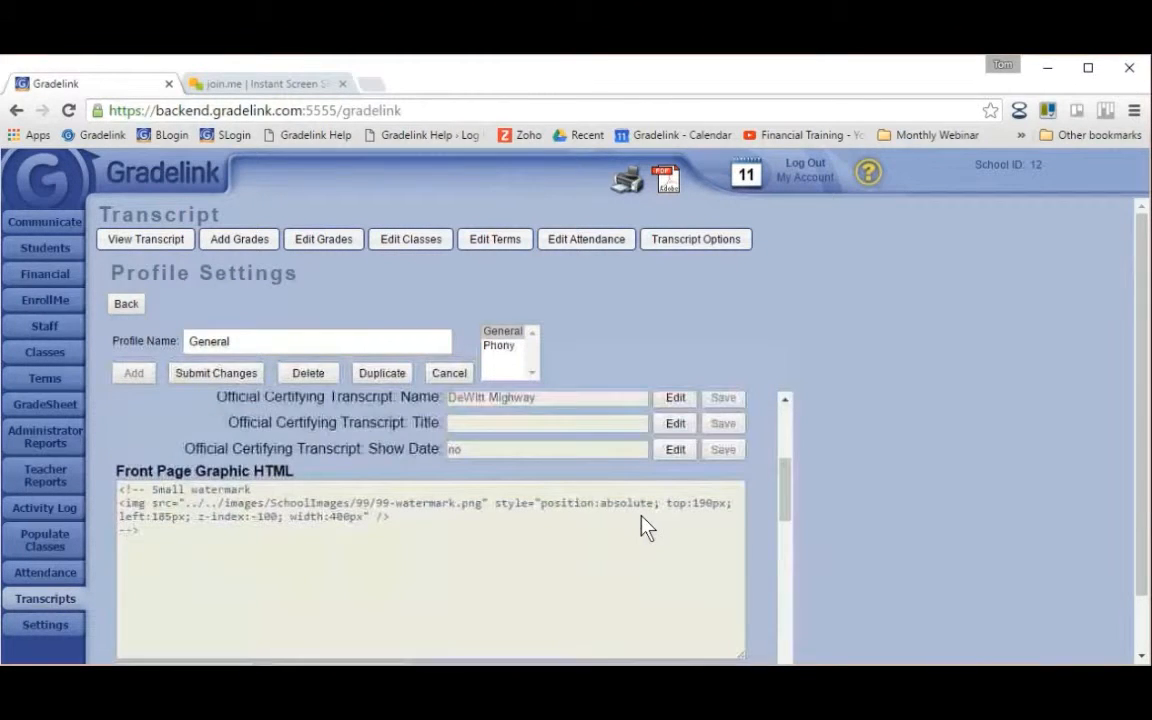
left_click(678, 516)
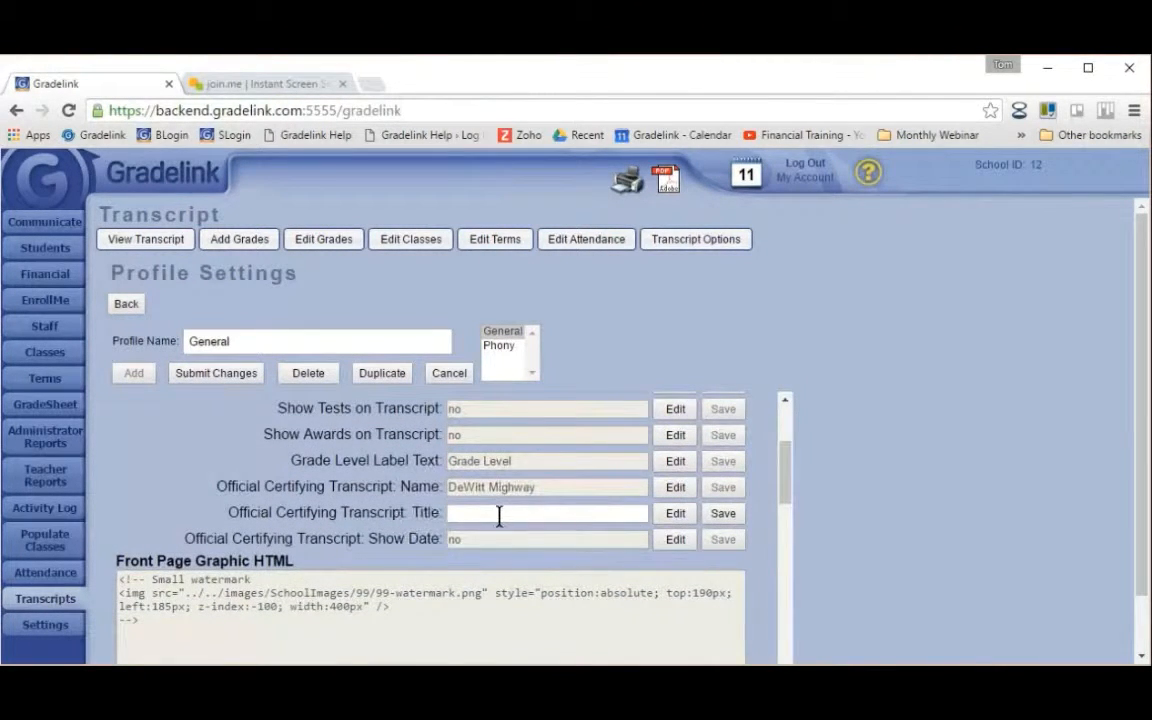
type("Principal")
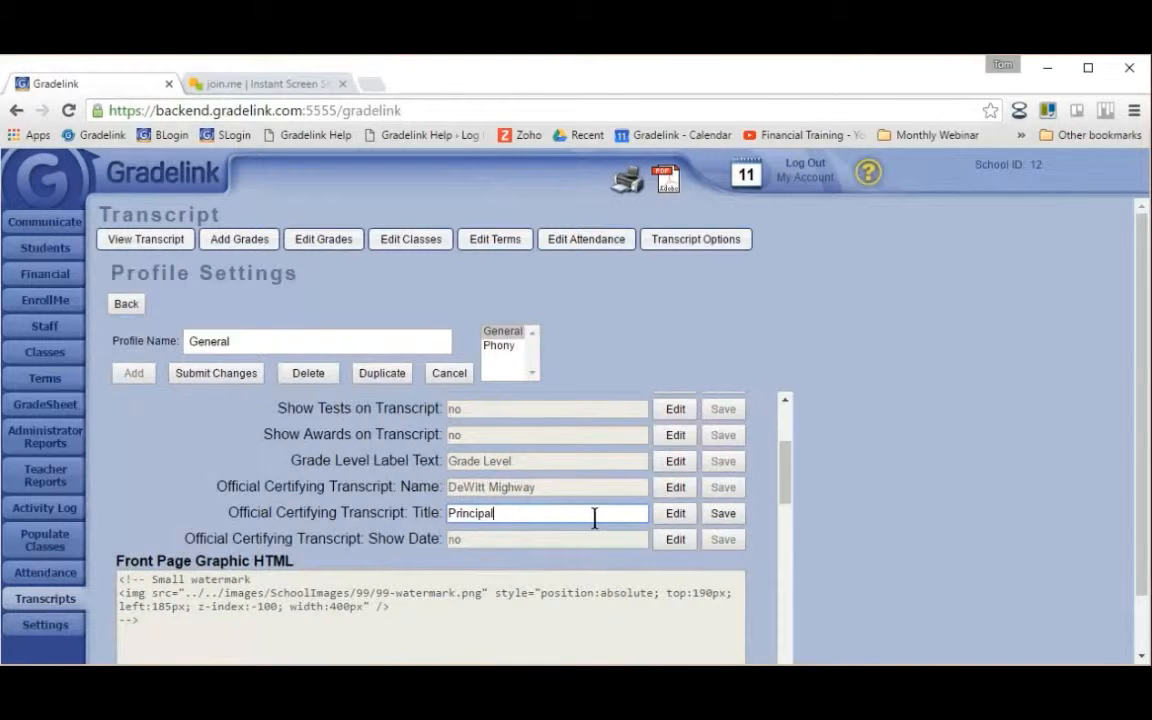
left_click(717, 519)
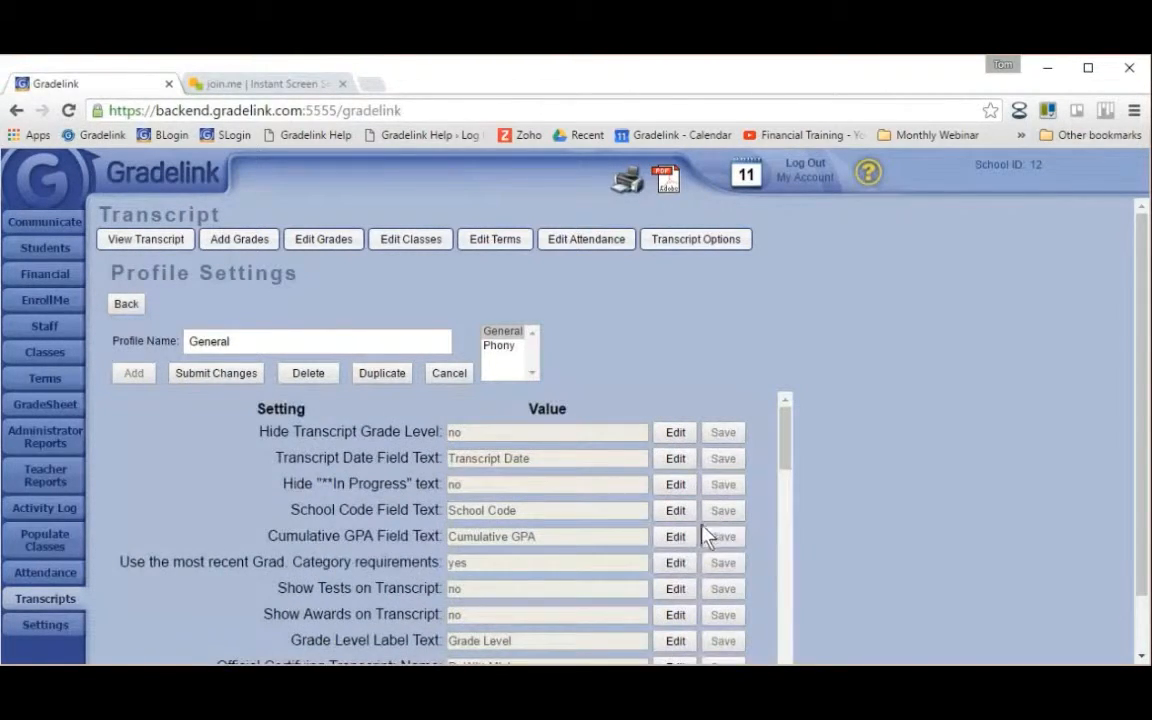
Set Official Certifying Transcript: Show Date to yes in the General profile and save the setting
scroll(674, 530, "down", 2)
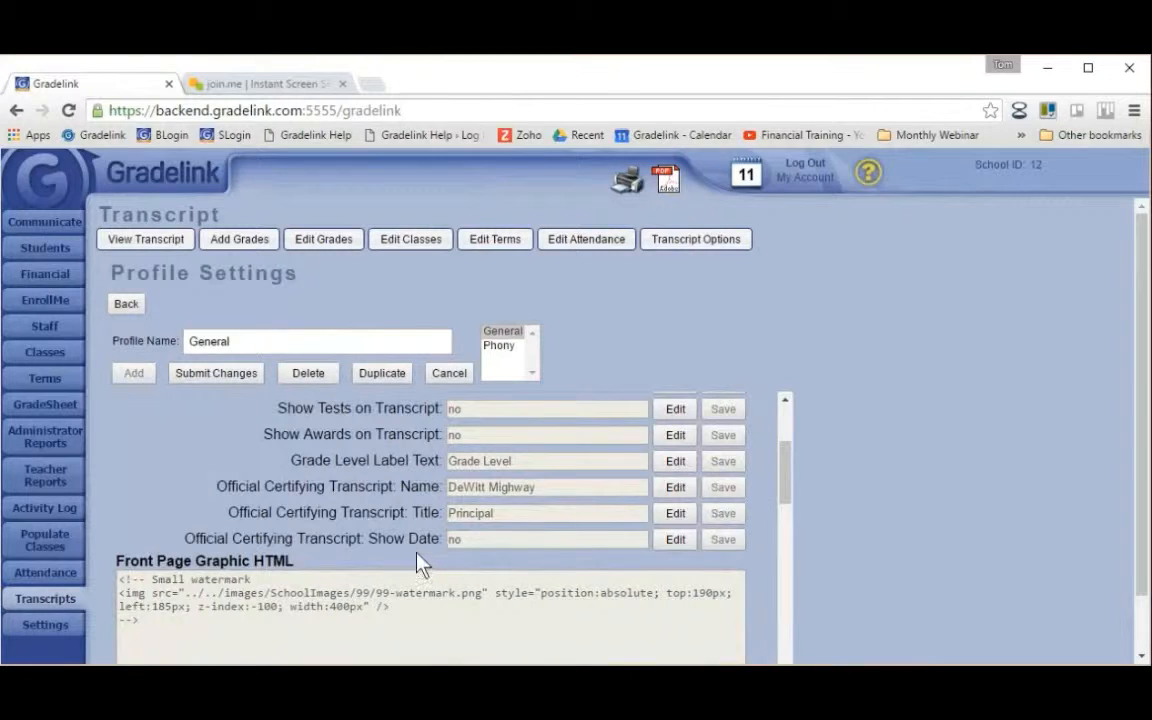
left_click(672, 540)
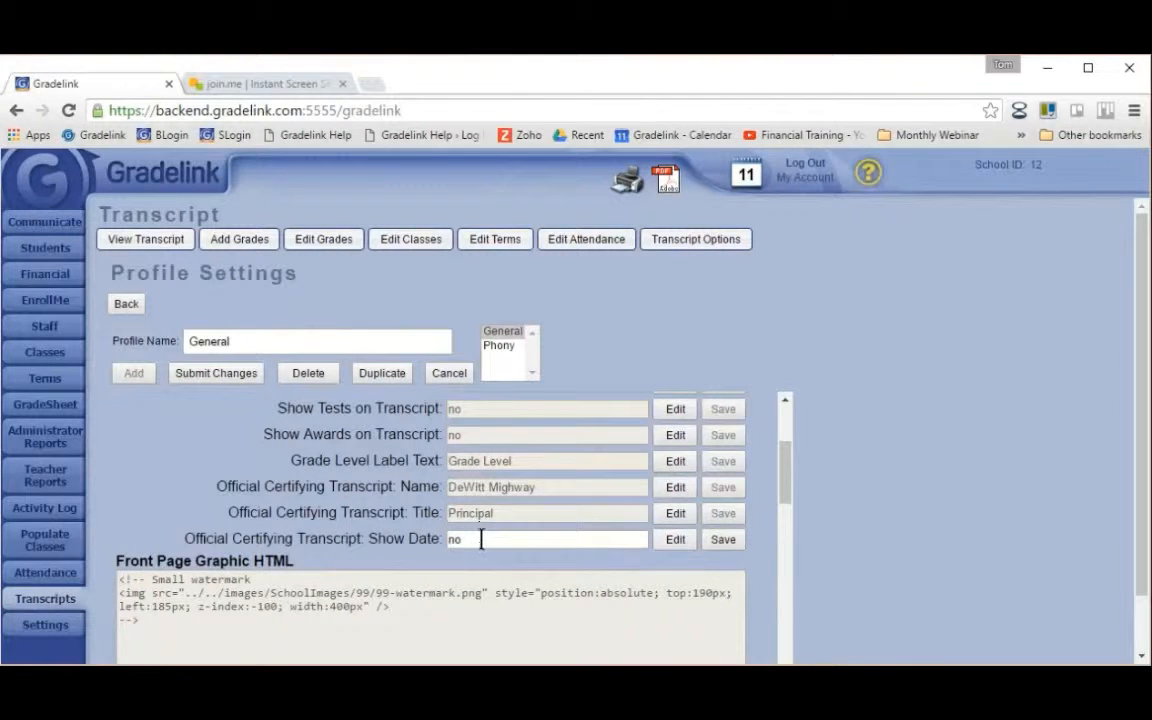
type("yes")
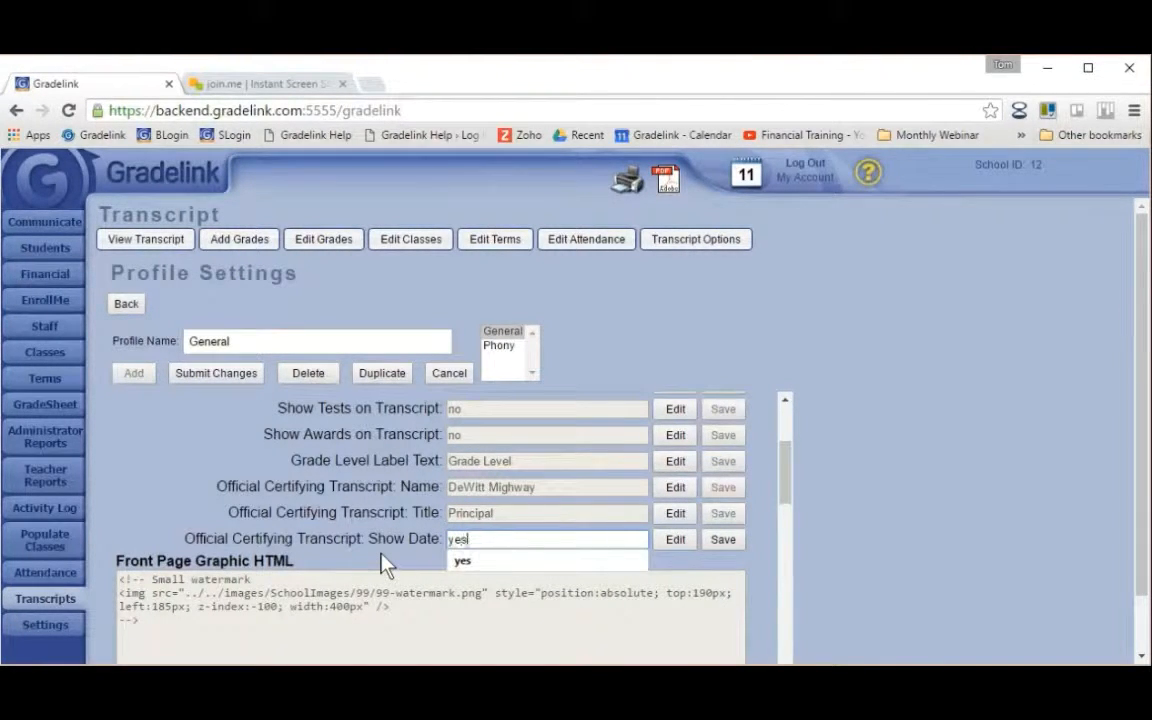
left_click(723, 541)
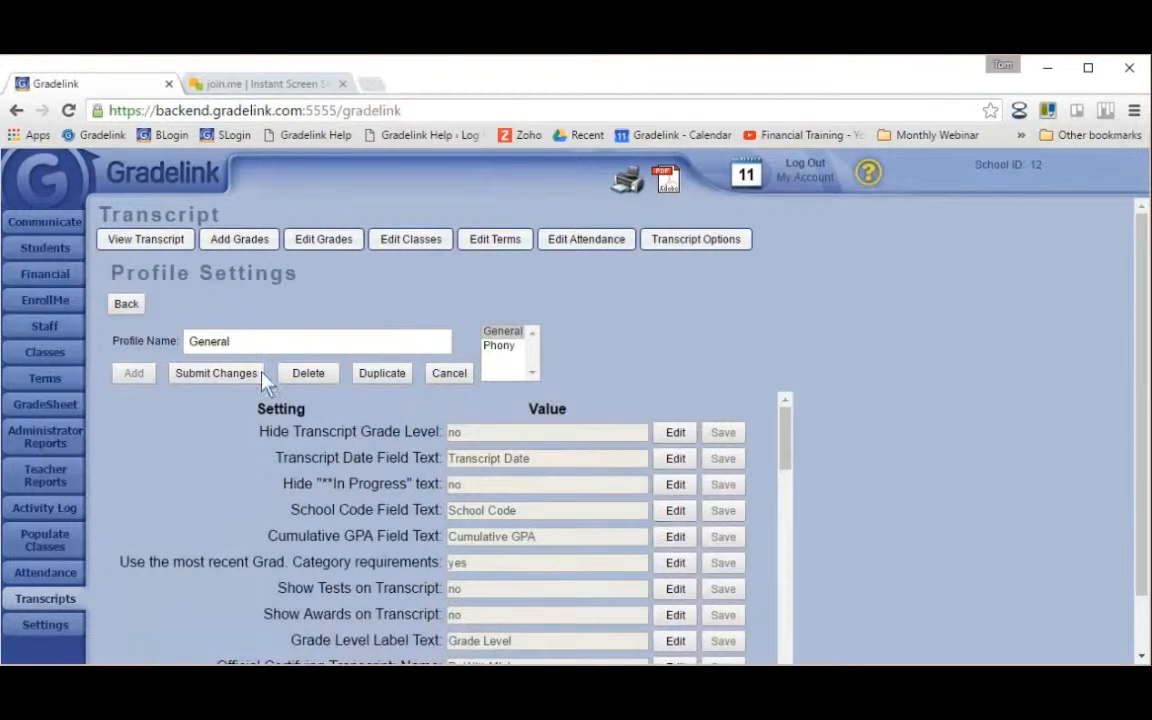
Display the student's transcript again and check the printed name, title and date in the certifying signature block
left_click(170, 243)
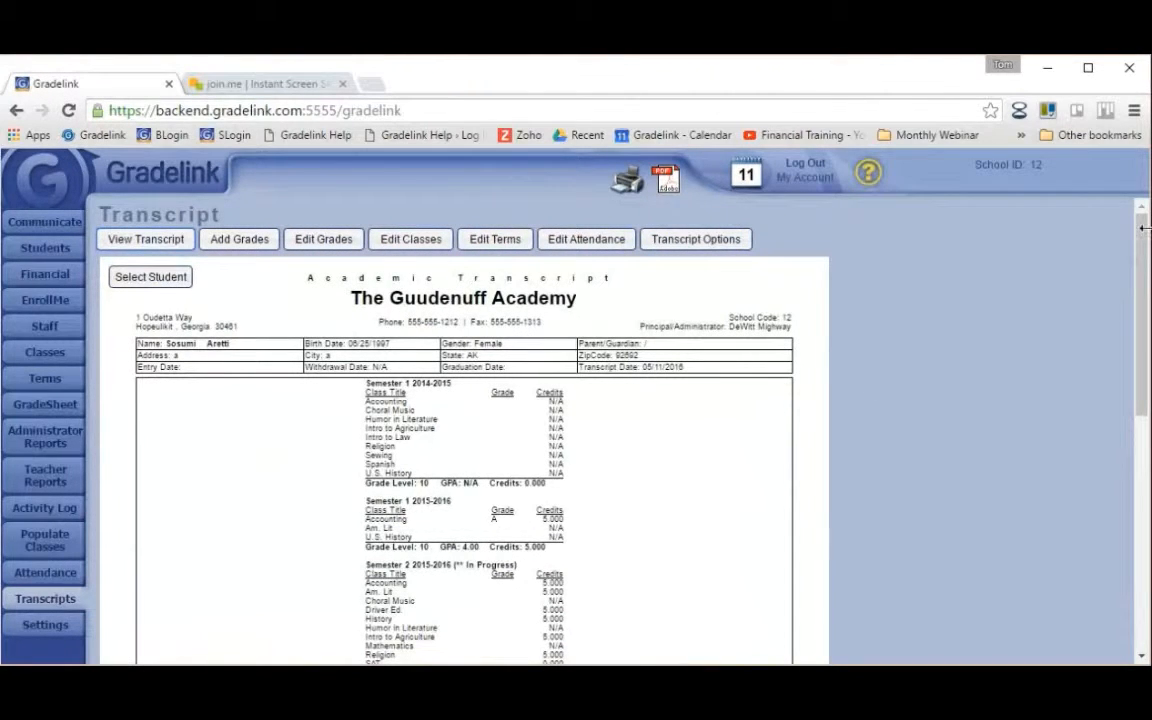
left_click_drag(1145, 240, 1149, 392)
scroll(1149, 430, "down", 2)
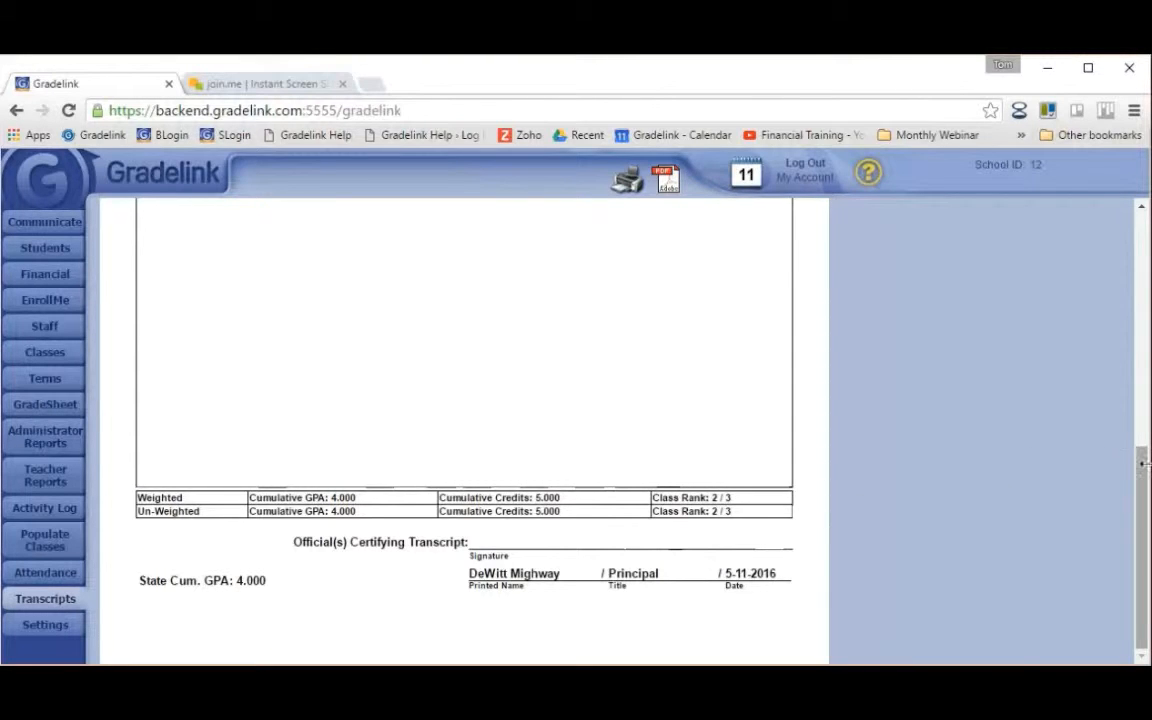
left_click_drag(1143, 490, 1145, 240)
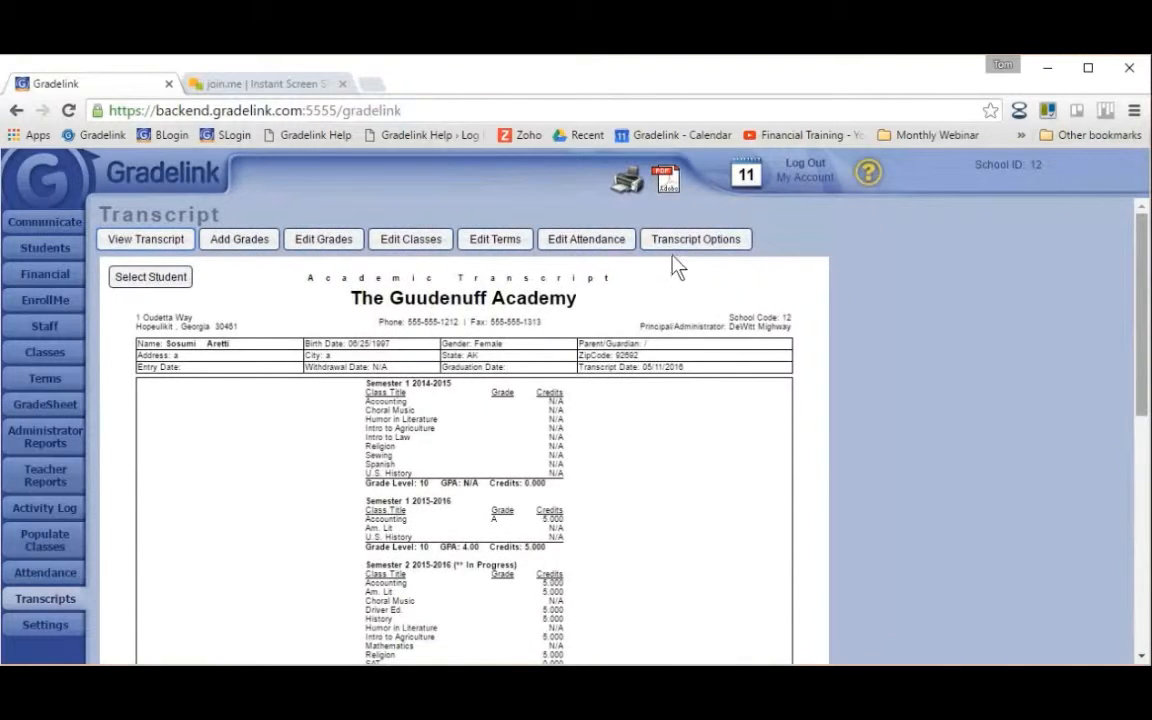
Set the transcript class rank to compare students graduating the same year and save the transcript options
left_click(731, 242)
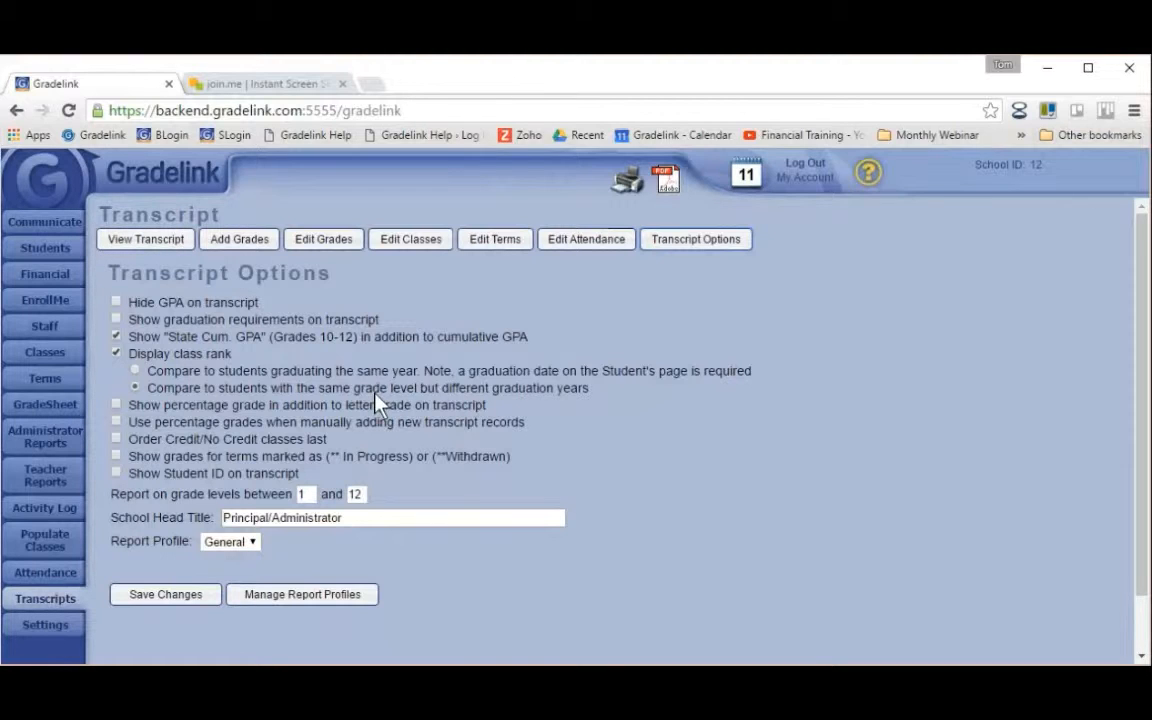
left_click(137, 372)
left_click(178, 598)
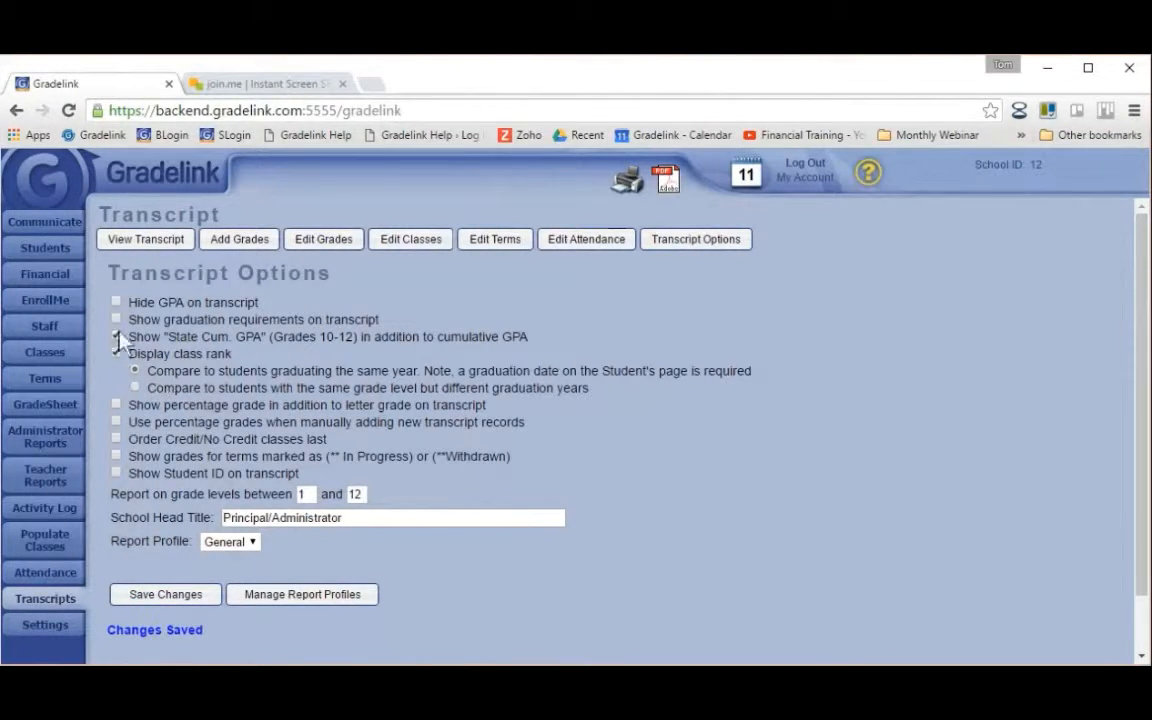
Set the graduation date to 06/10/2016 for the first grade 12 student in the active student list and save the record
left_click(58, 252)
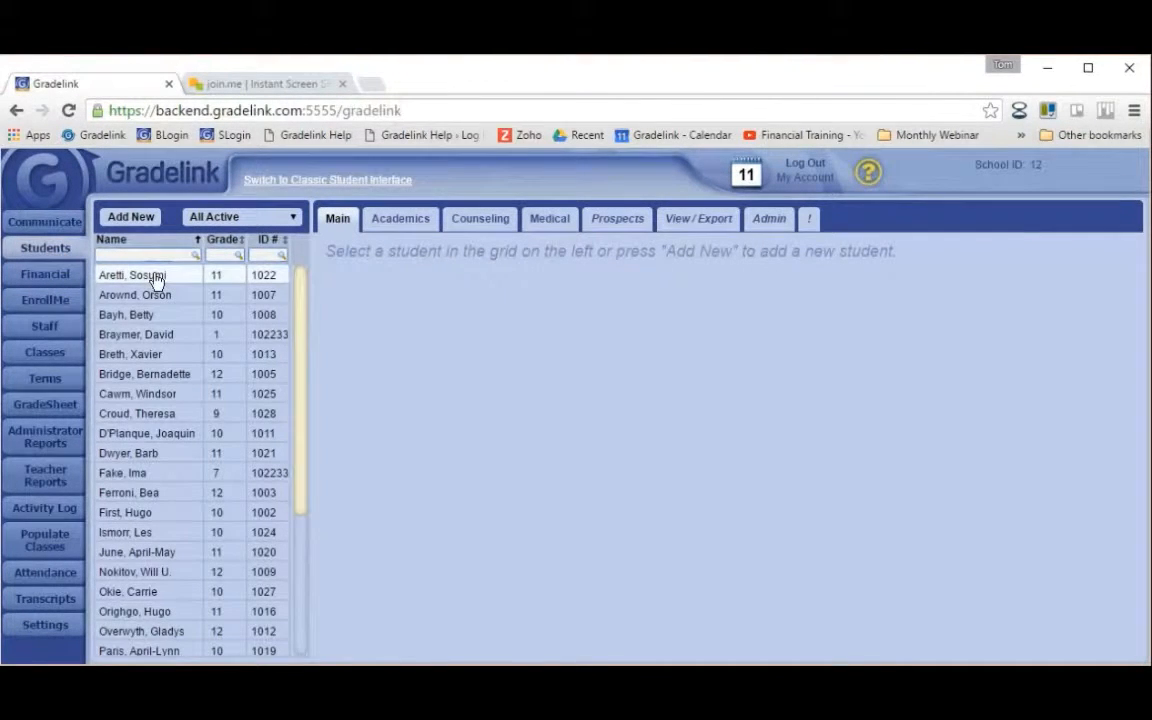
left_click(145, 376)
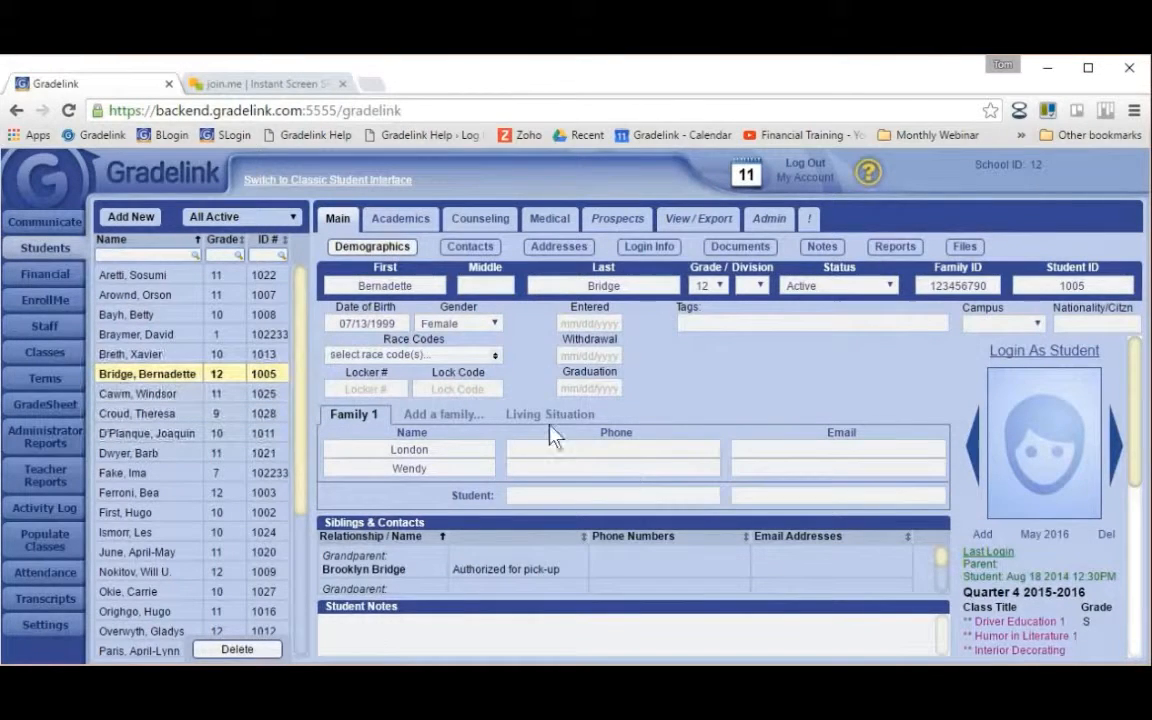
left_click(580, 388)
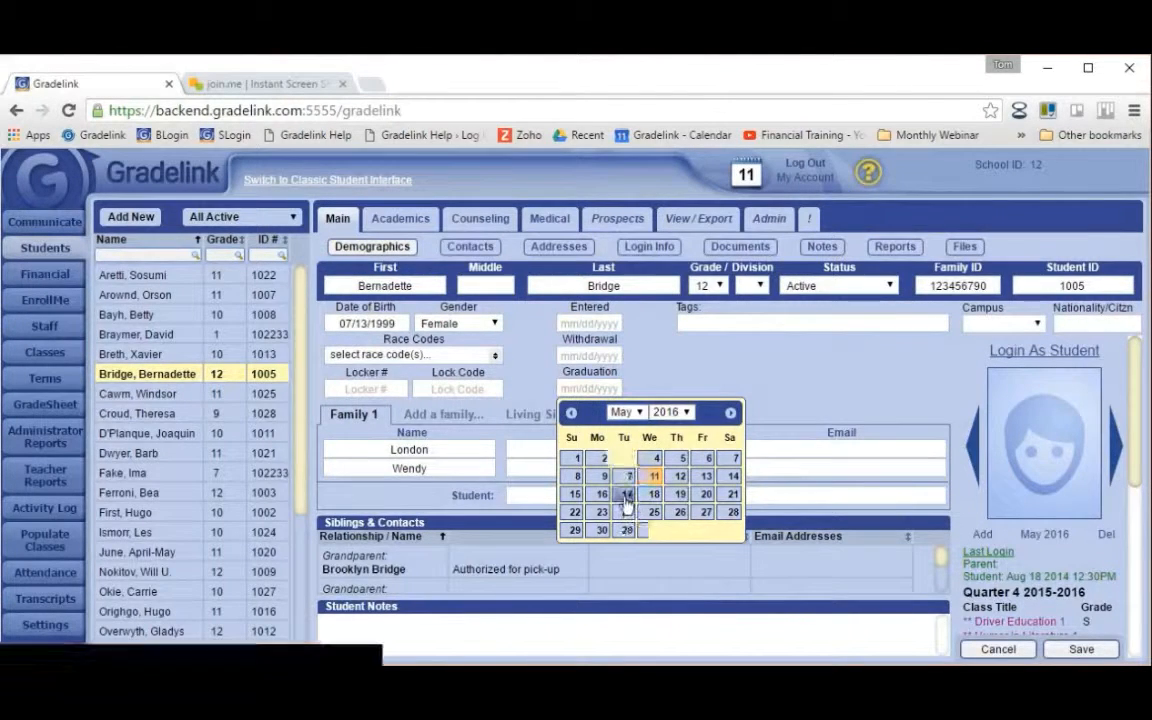
left_click(731, 412)
left_click(705, 475)
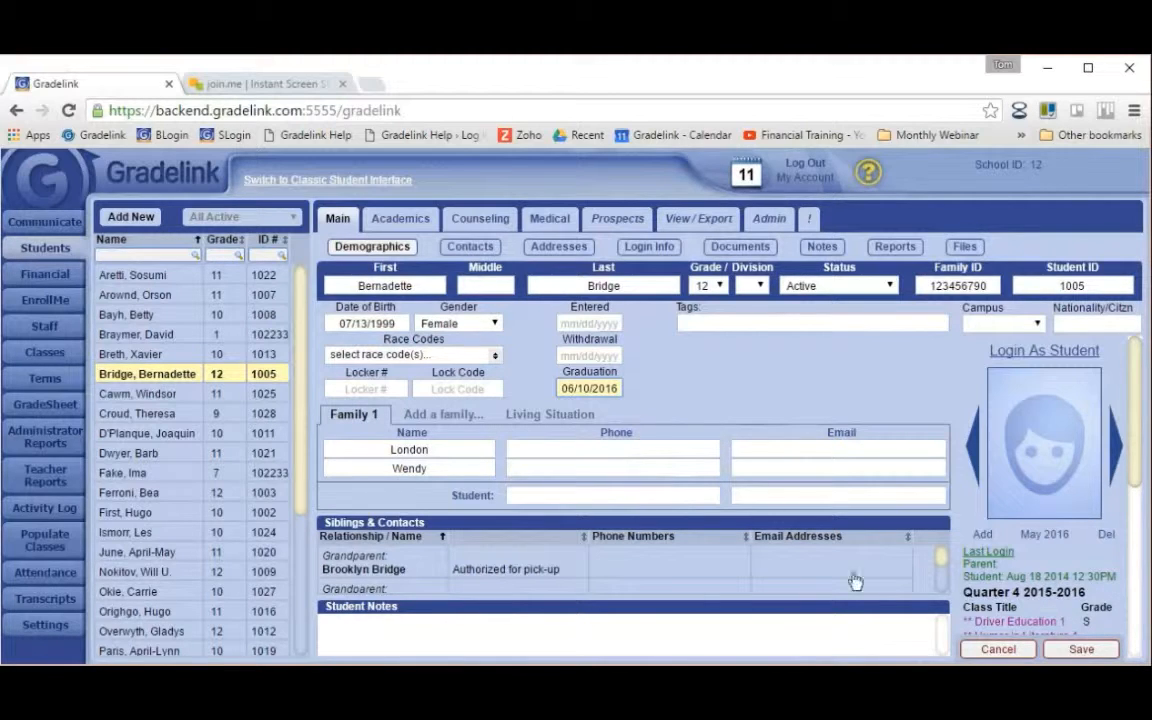
left_click(1065, 650)
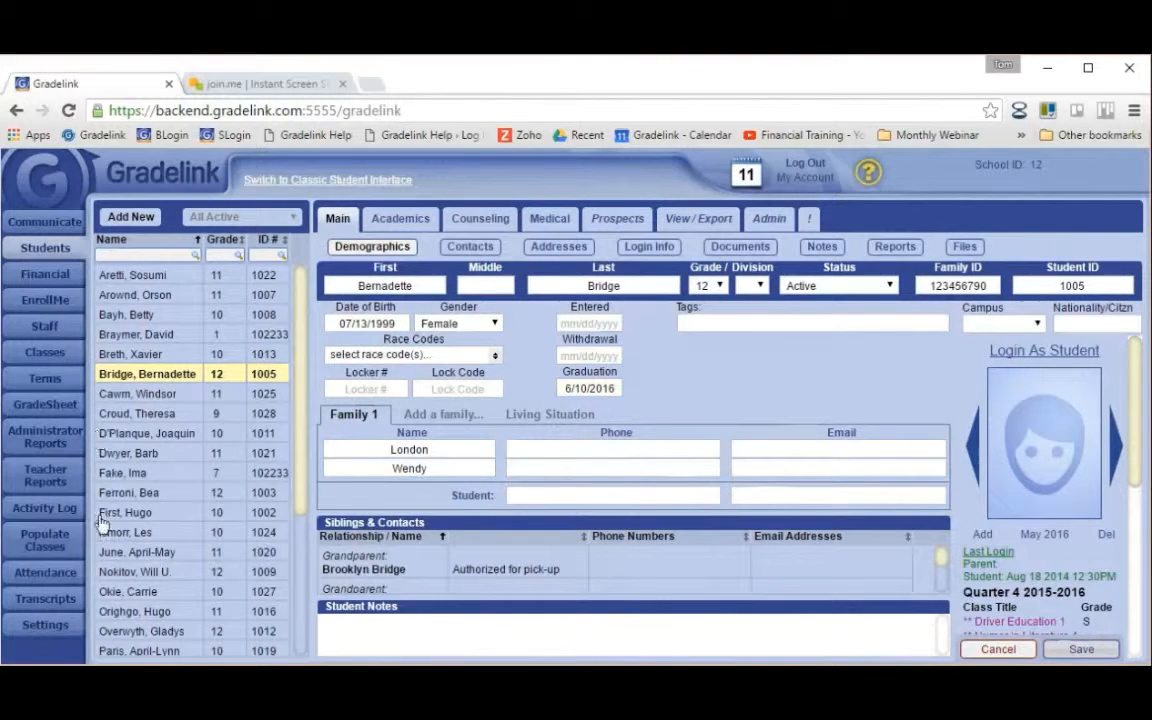
Display the transcript of the grade 12 student graduating 06/10/2016 and check the graduation date and class rank
left_click(40, 604)
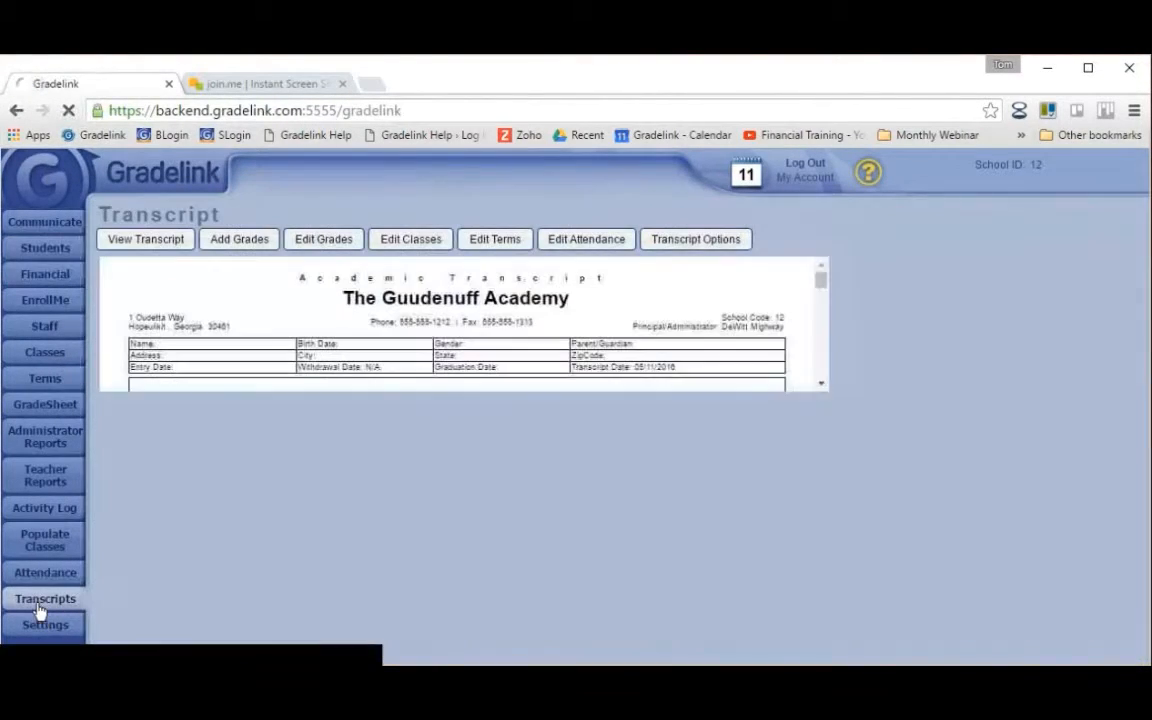
left_click(168, 288)
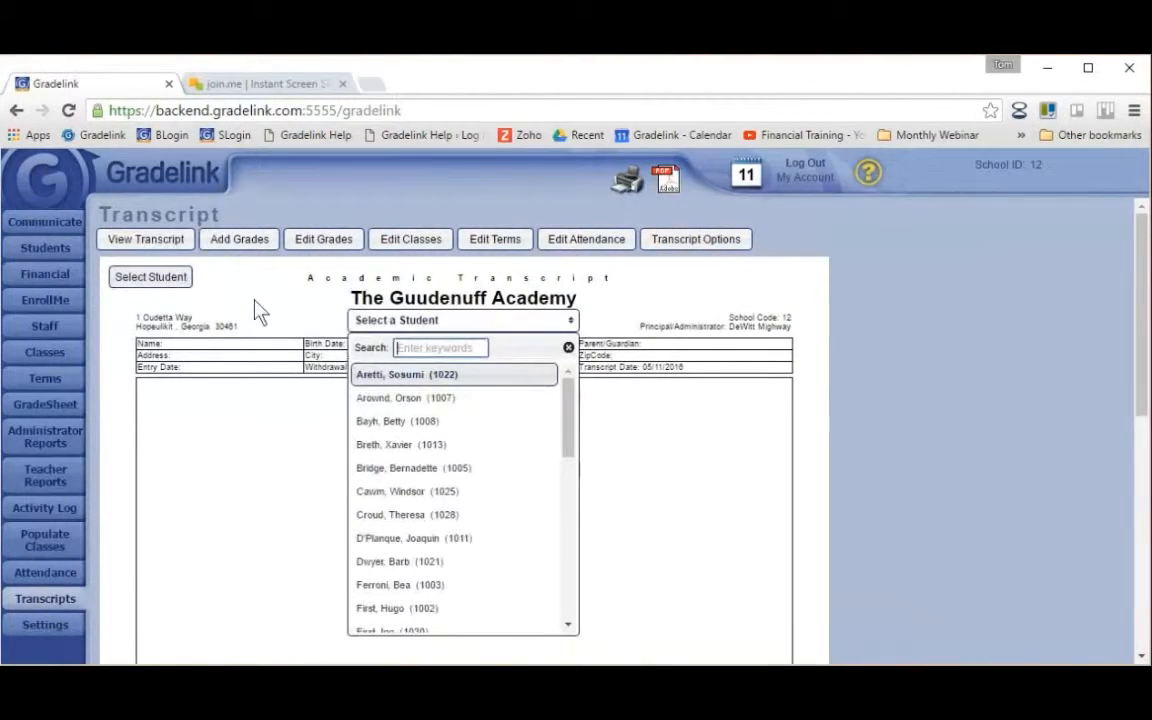
left_click(384, 470)
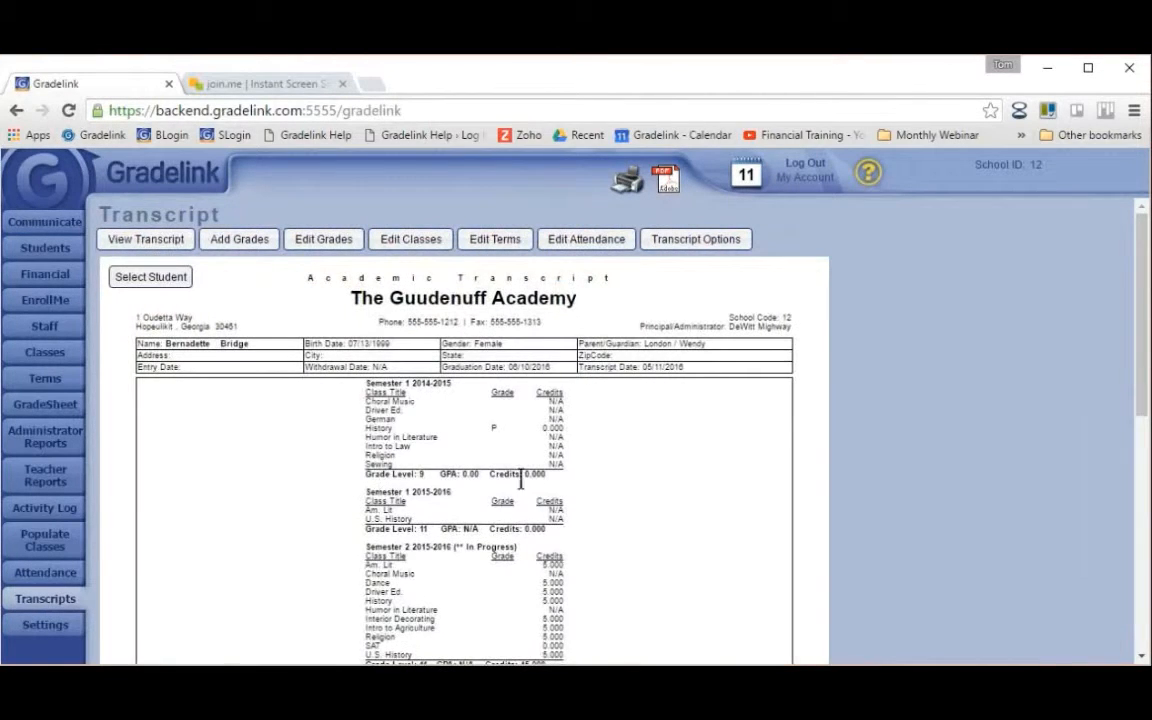
scroll(680, 501, "down", 5)
scroll(680, 501, "down", 5)
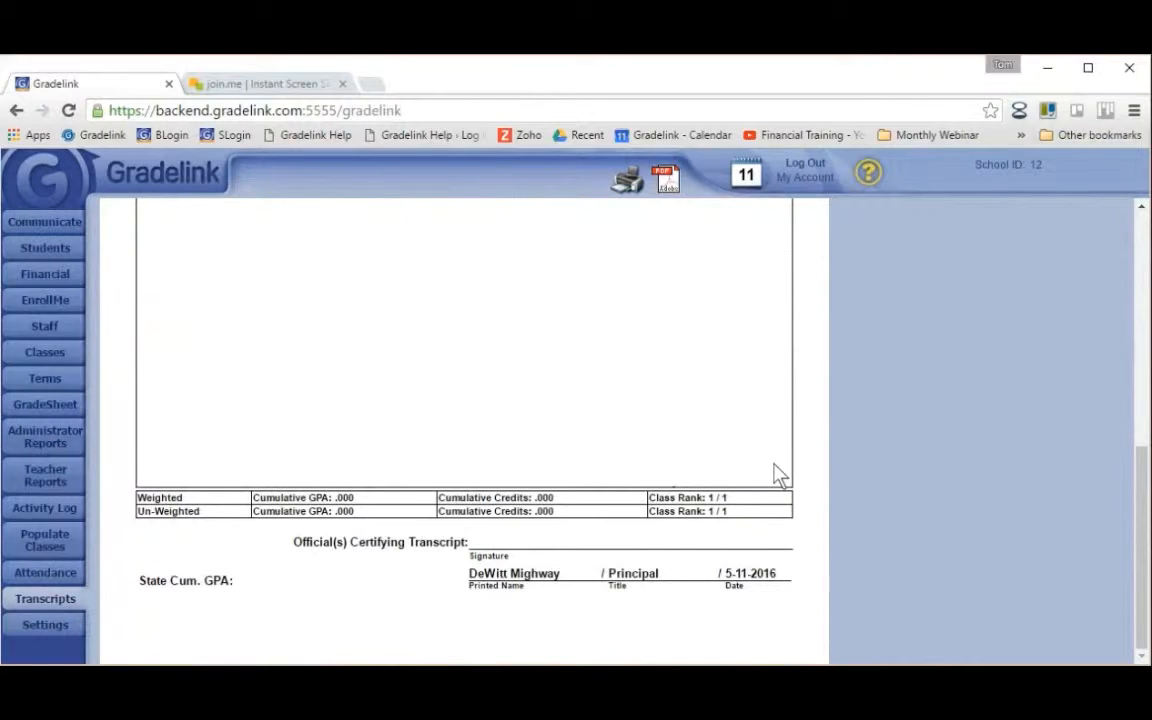
scroll(892, 501, "up", 5)
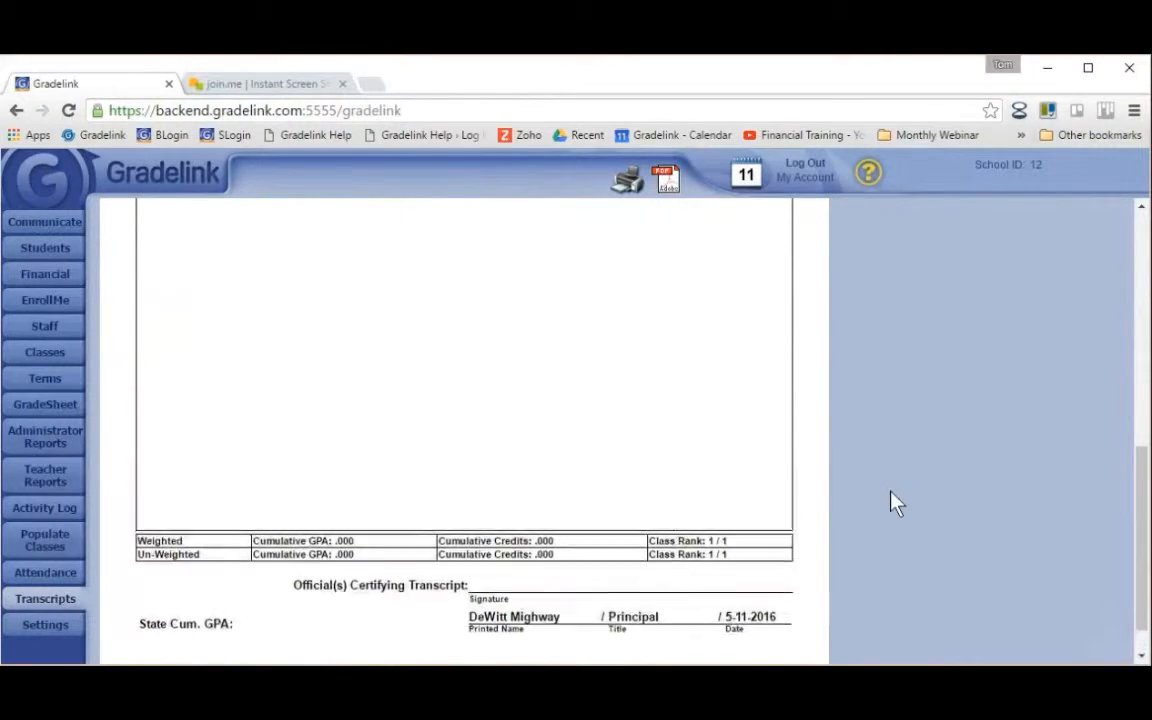
scroll(907, 515, "up", 3)
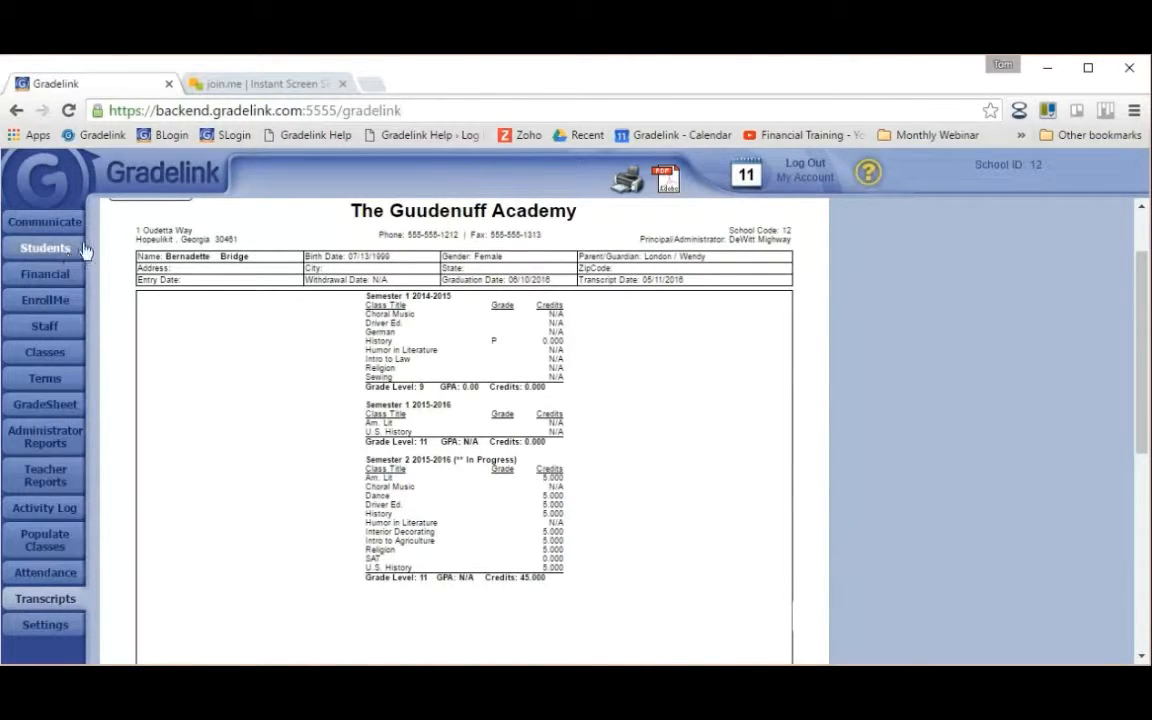
Switch the transcript to the first student in the list and check the weighted and un-weighted cumulative GPA rows
scroll(137, 257, "up", 2)
left_click(150, 280)
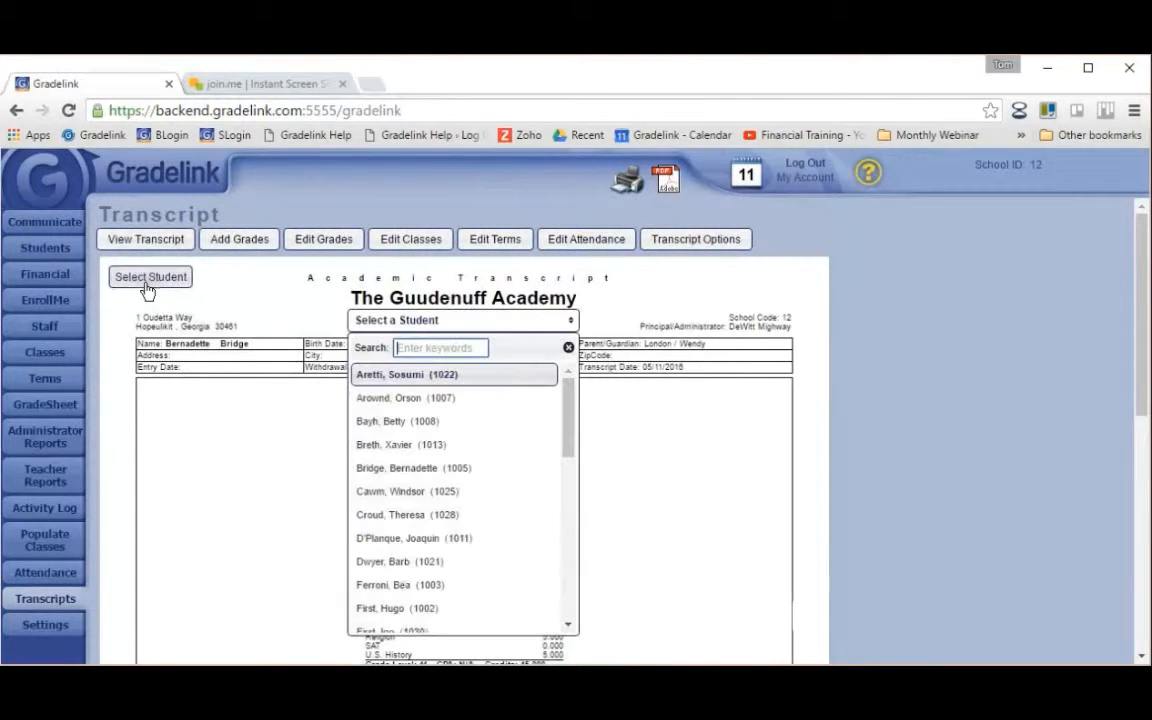
left_click(389, 383)
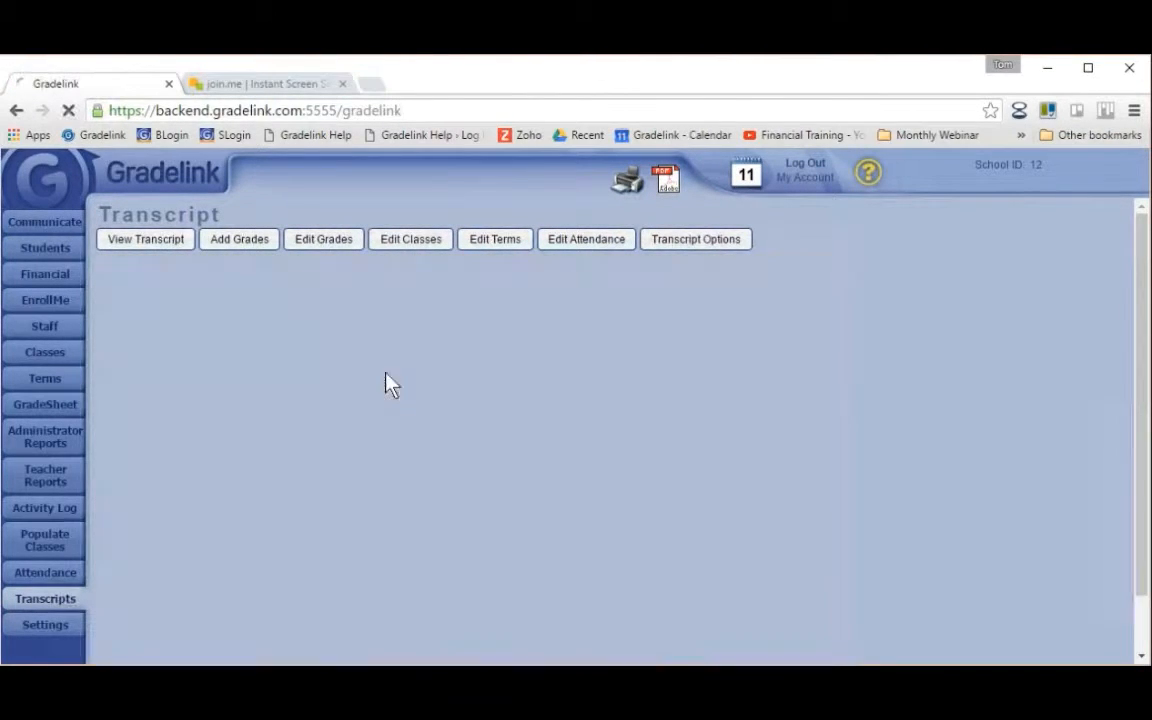
scroll(602, 498, "down", 7)
scroll(596, 497, "down", 2)
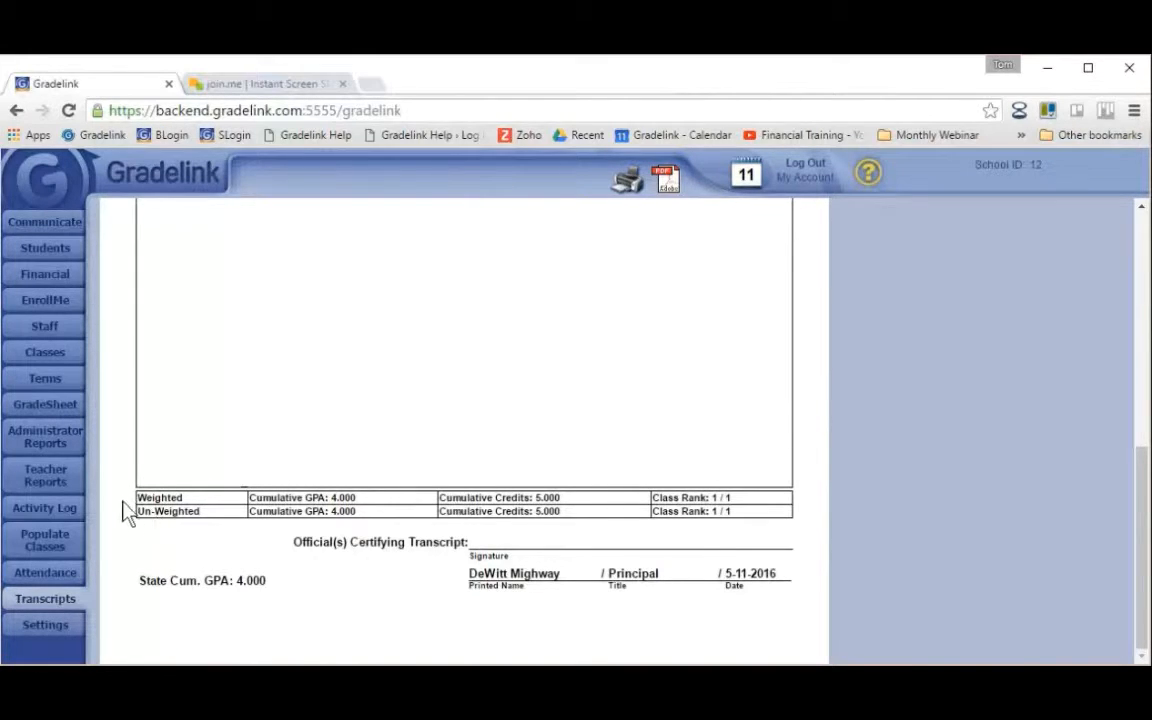
Open grade scale management from the class setup and examine the **Honors scale's GPA boost and the GPA value of its A grade
left_click(45, 353)
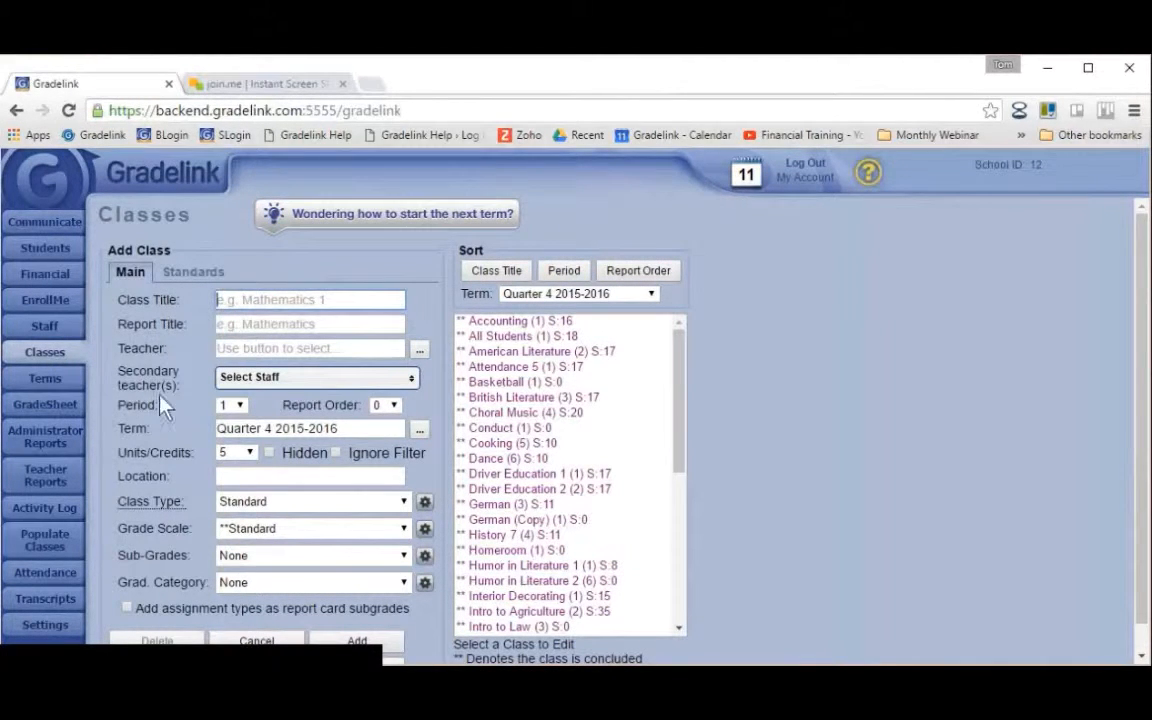
mouse_move(174, 529)
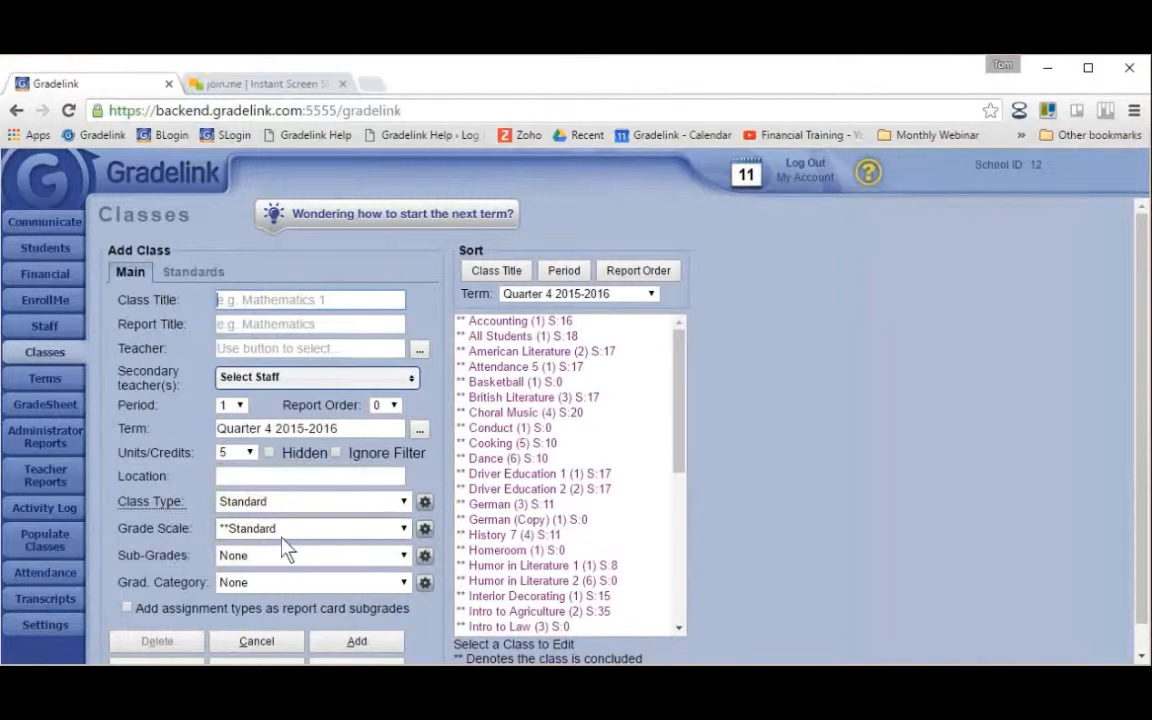
left_click(425, 531)
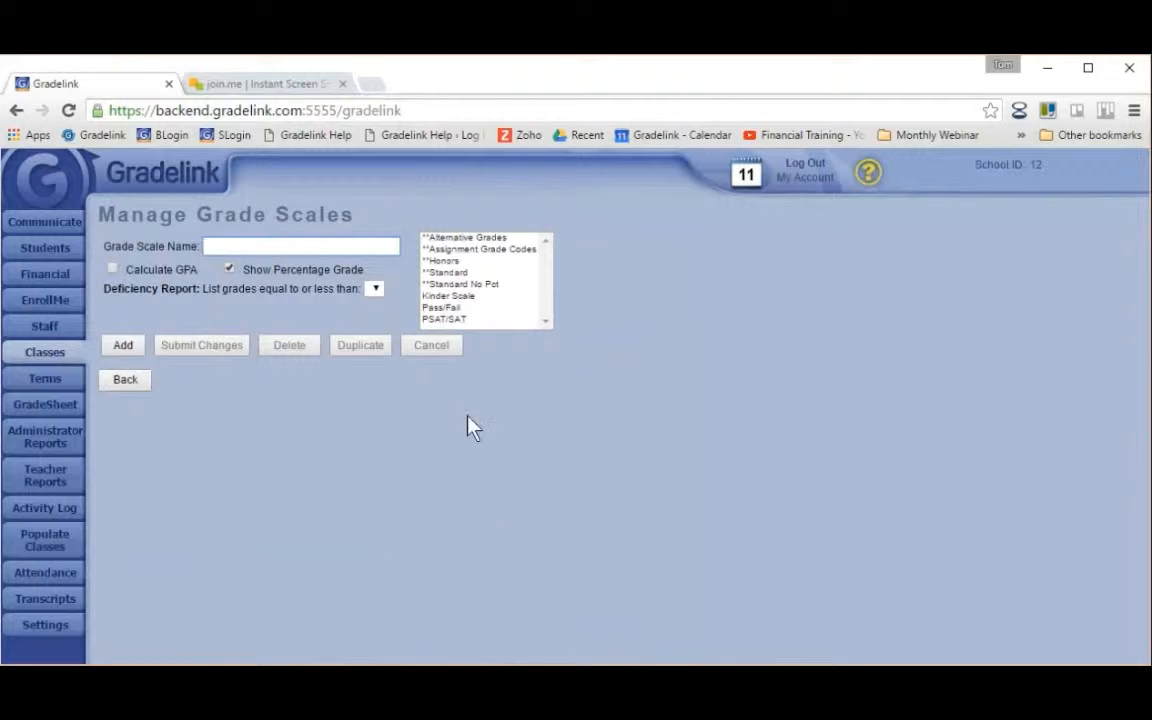
left_click(447, 262)
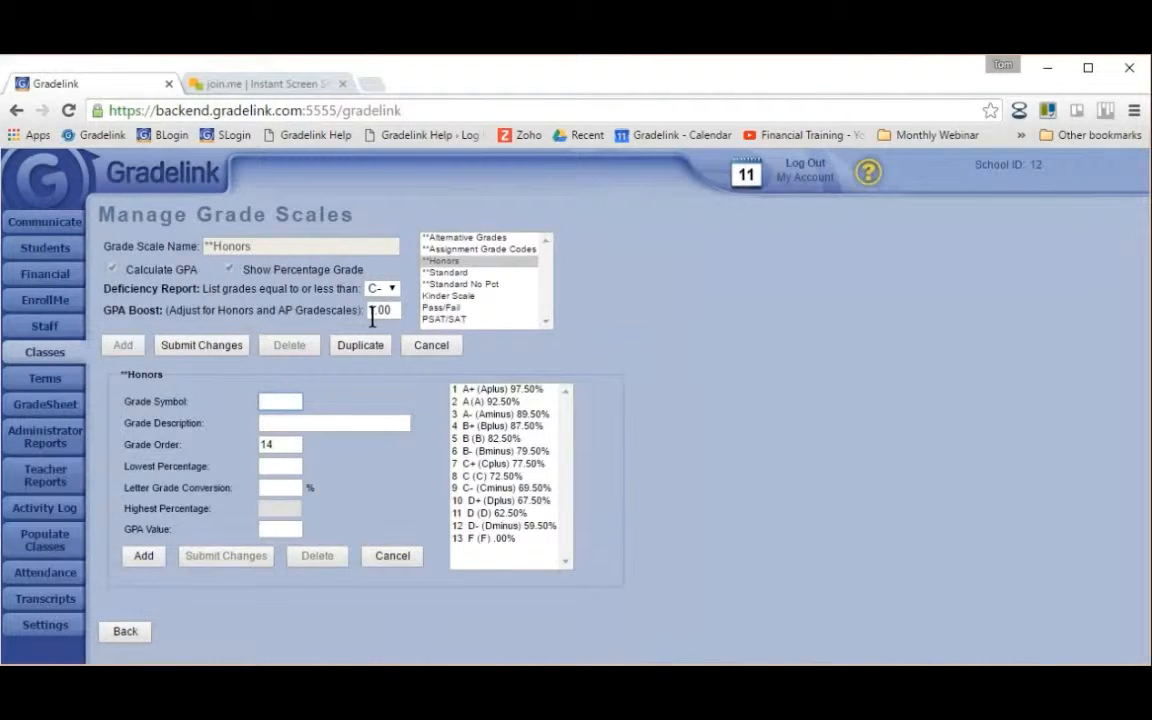
left_click(491, 401)
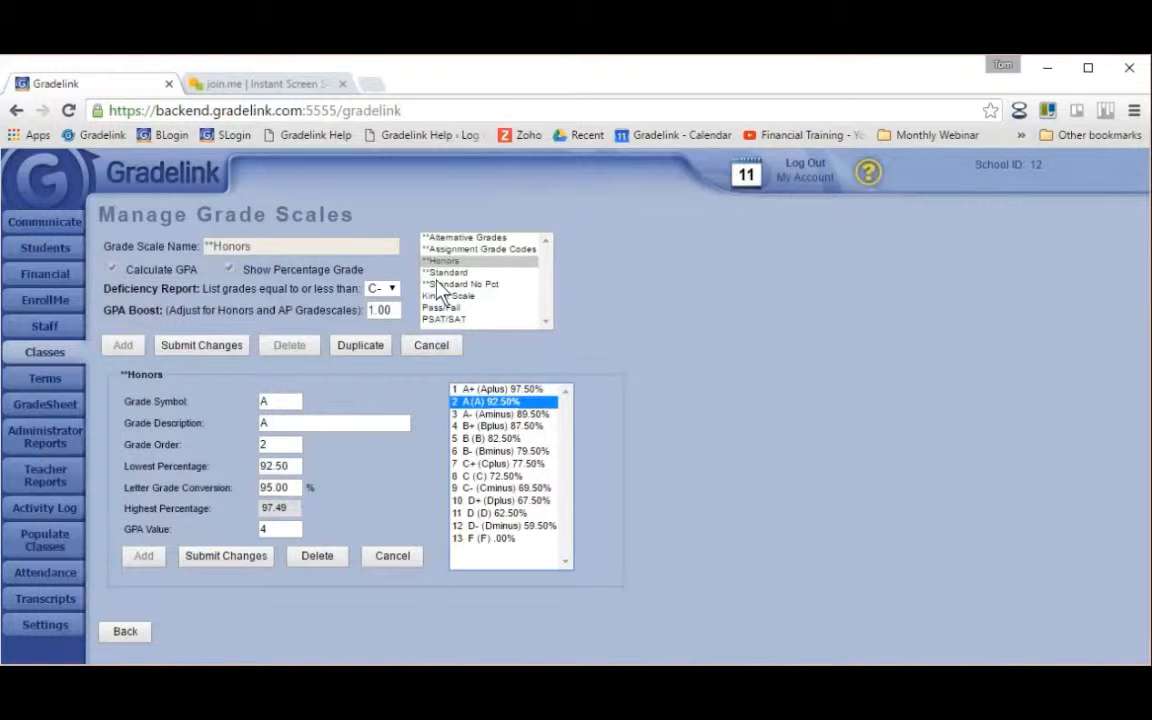
Choose the **Honors grade scale for a new class, then leave for the transcripts without saving the class
left_click(35, 355)
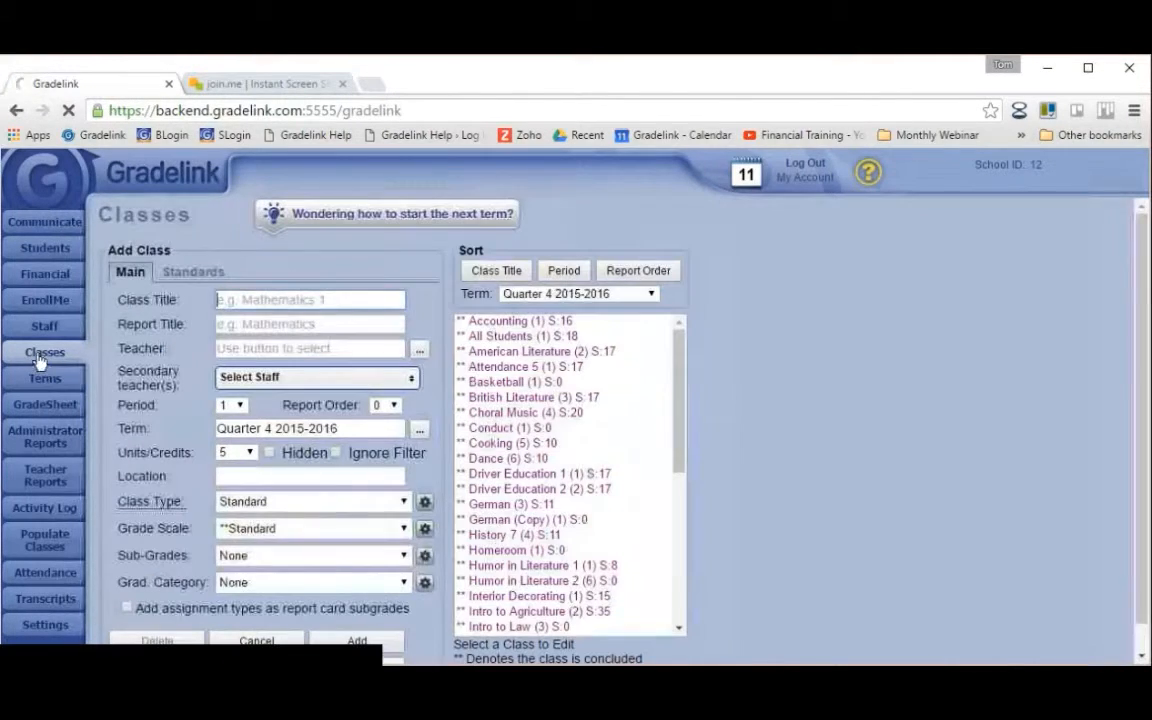
scroll(437, 515, "down", 1)
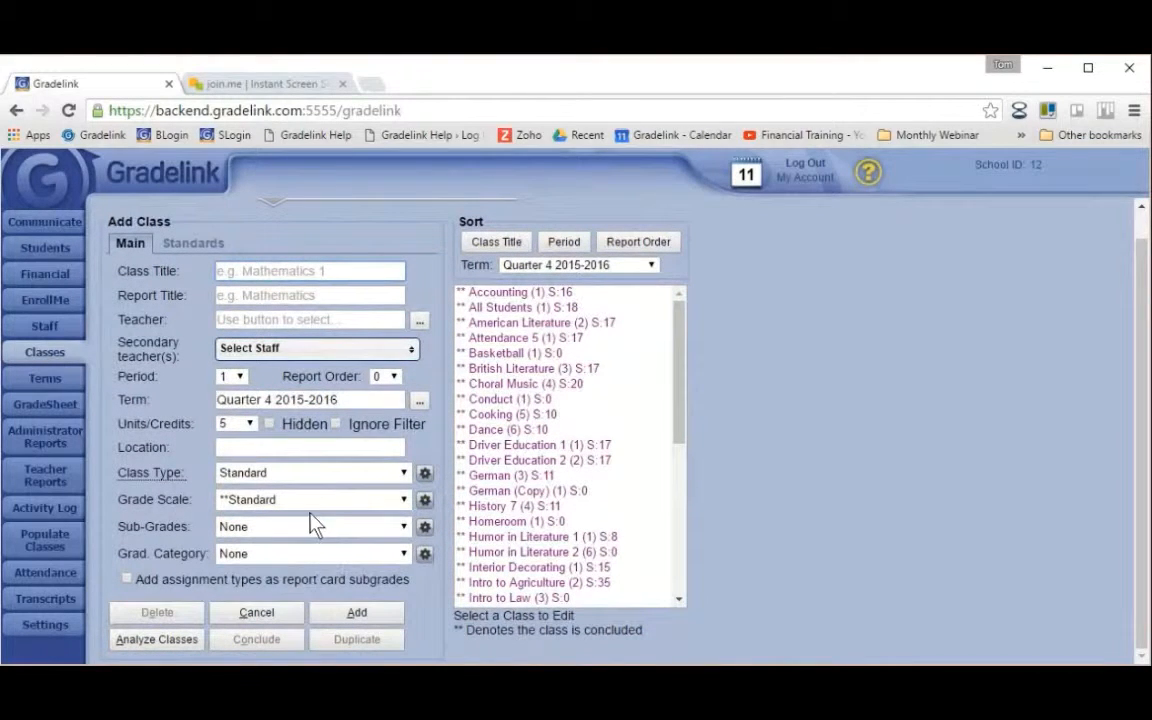
left_click(398, 507)
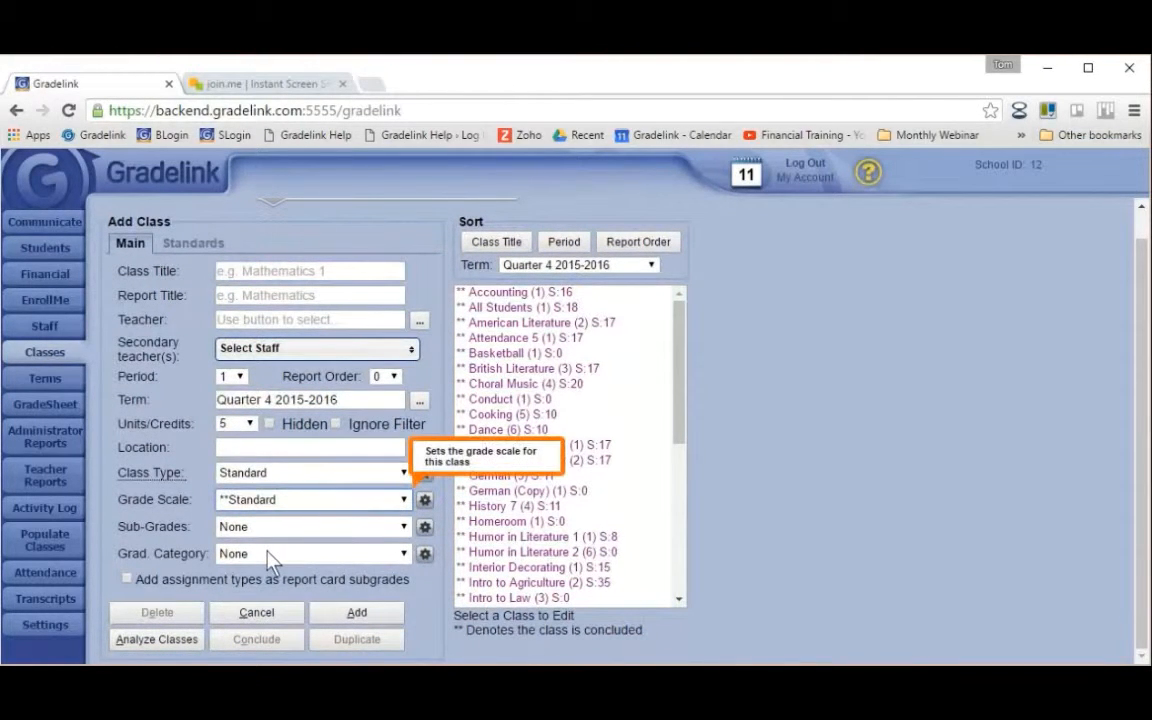
left_click(240, 496)
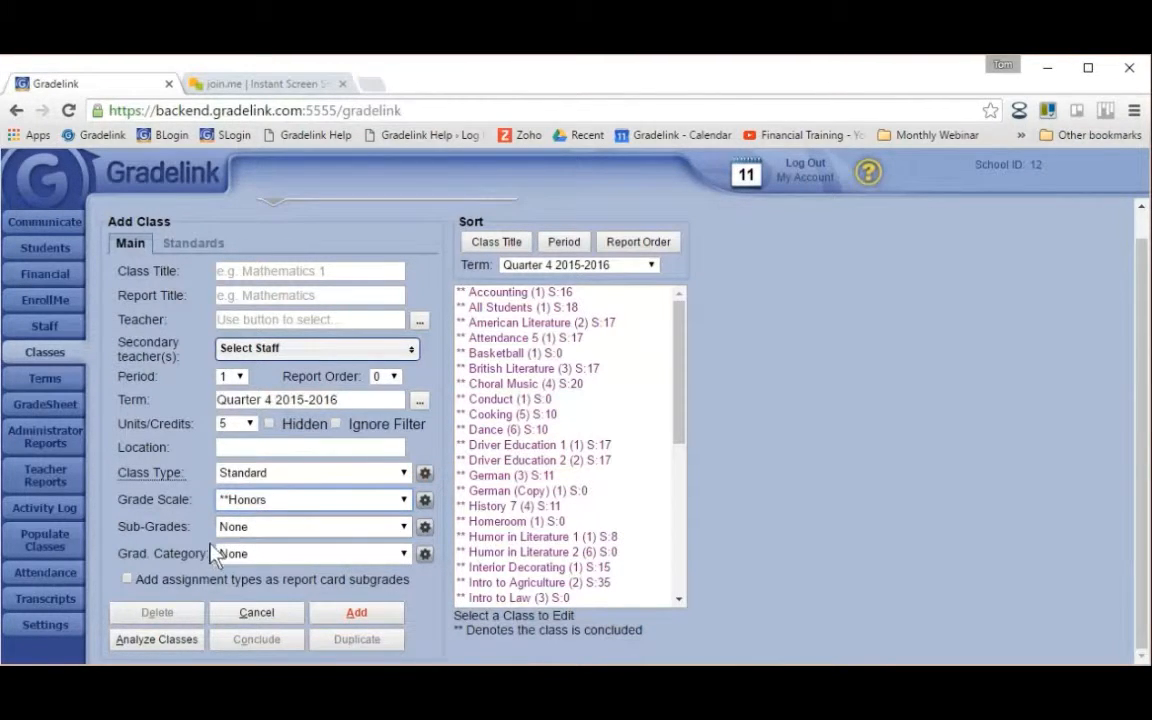
left_click(45, 600)
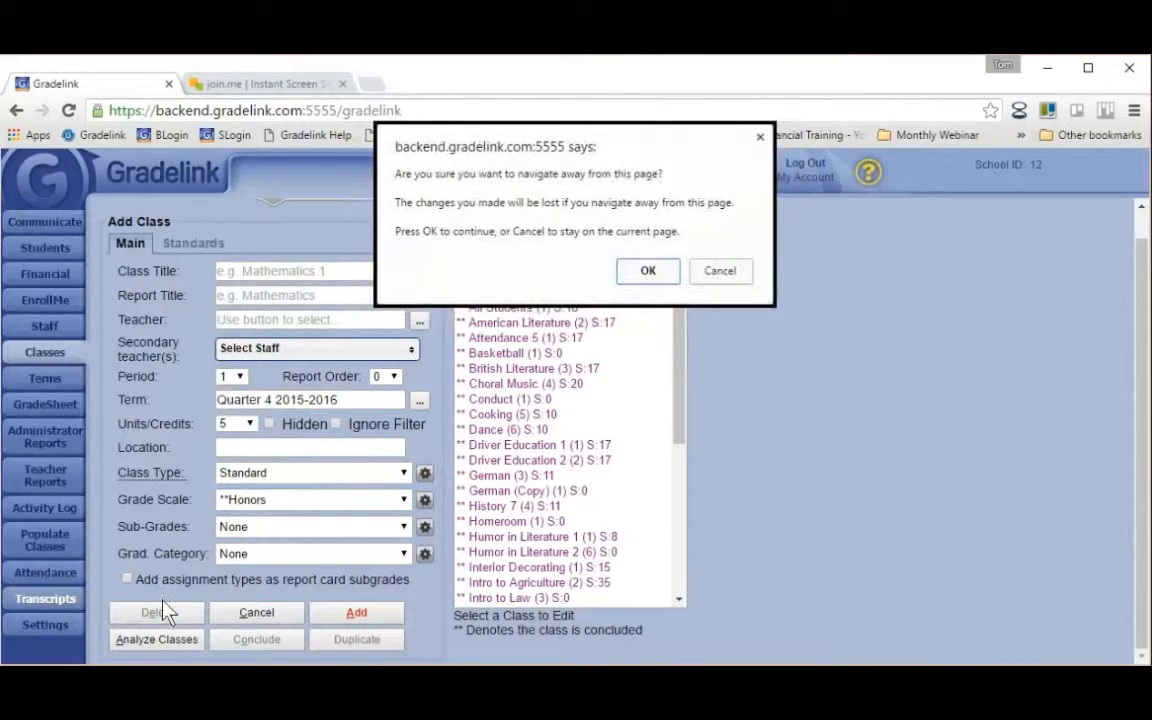
left_click(648, 271)
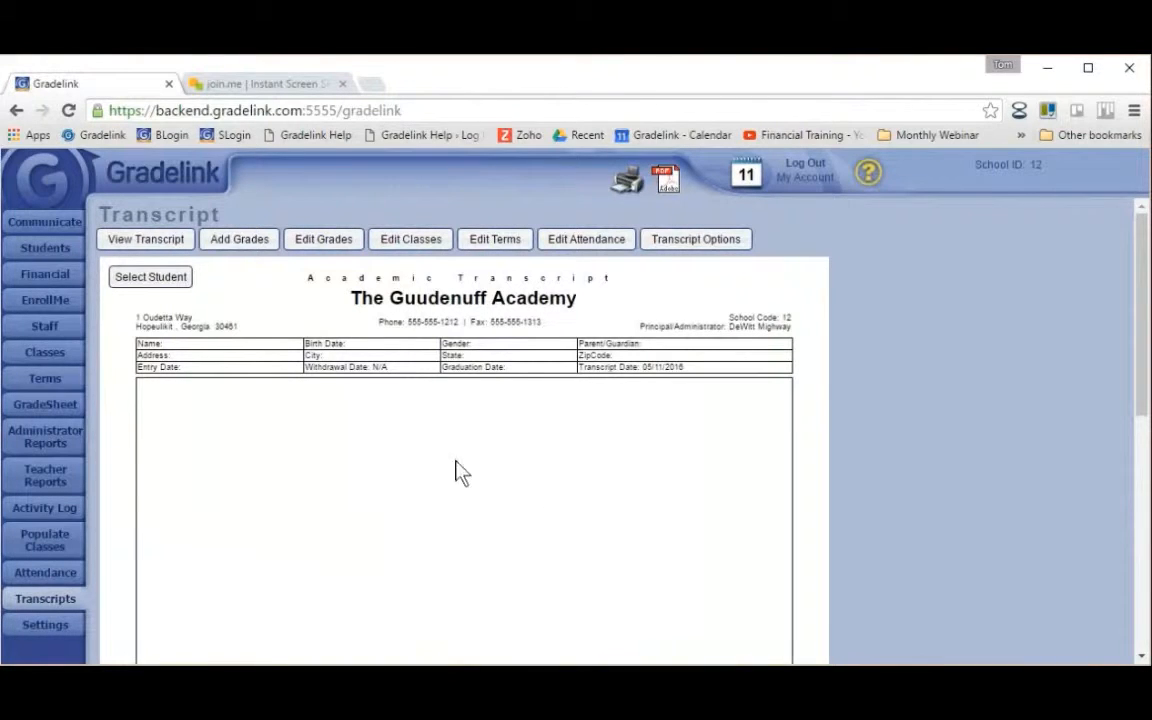
Display the first listed student's transcript again and check the weighted and un-weighted GPA, credits and class rank
left_click(170, 287)
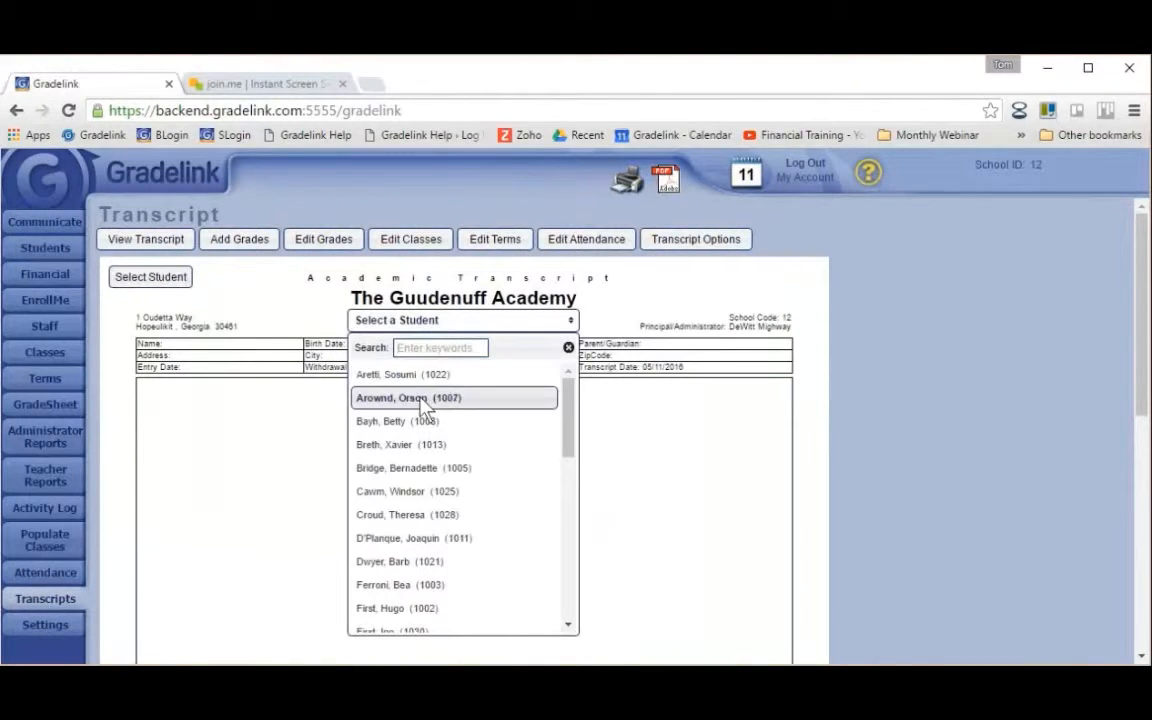
left_click(410, 398)
scroll(642, 484, "down", 10)
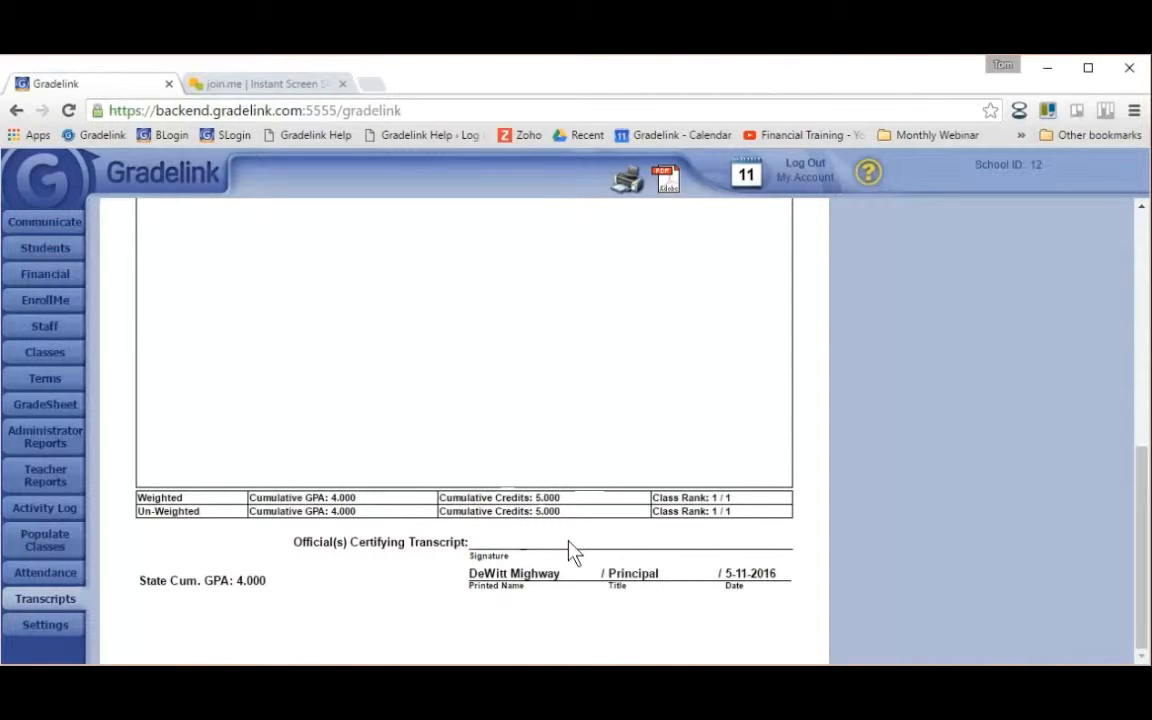
left_click_drag(1141, 609, 1108, 355)
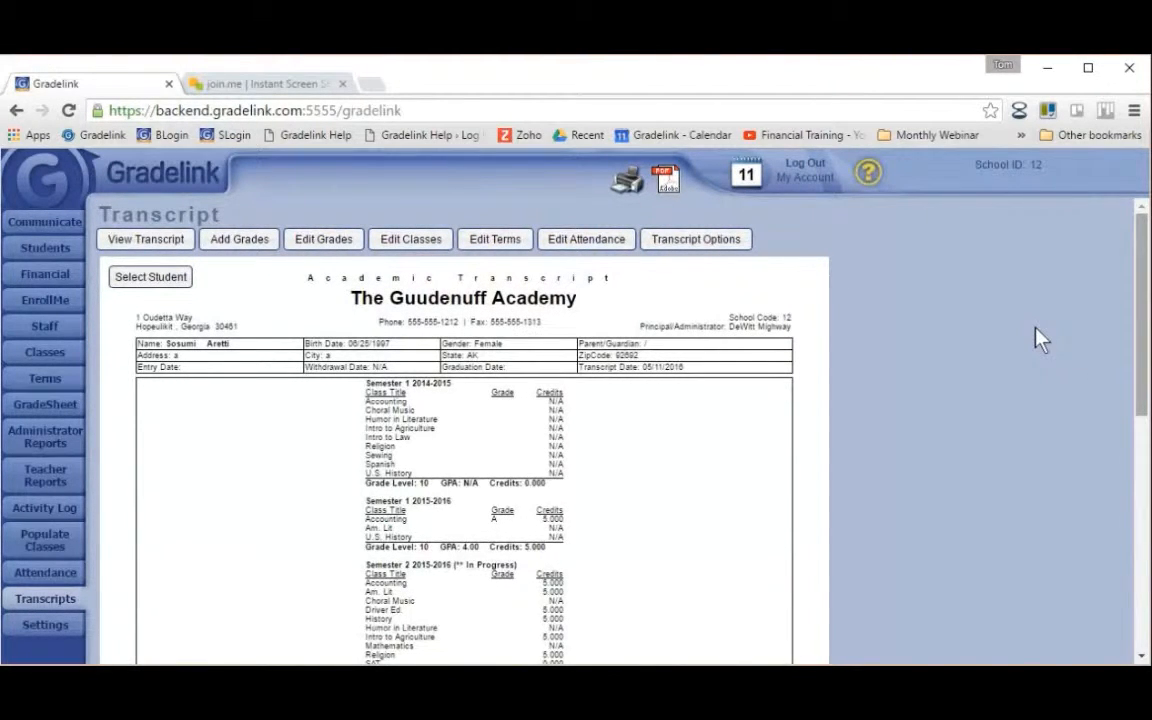
Enable showing graduation requirements in the transcript options, save, and check the requirements section on the student's transcript
left_click(707, 245)
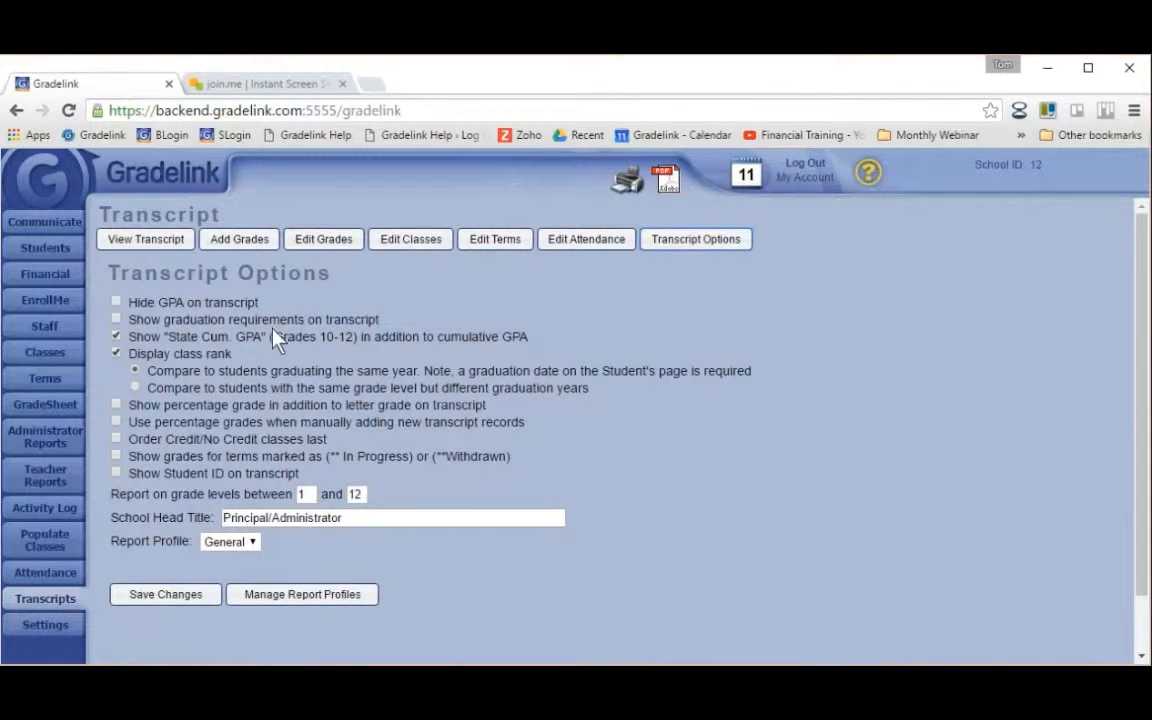
left_click(117, 319)
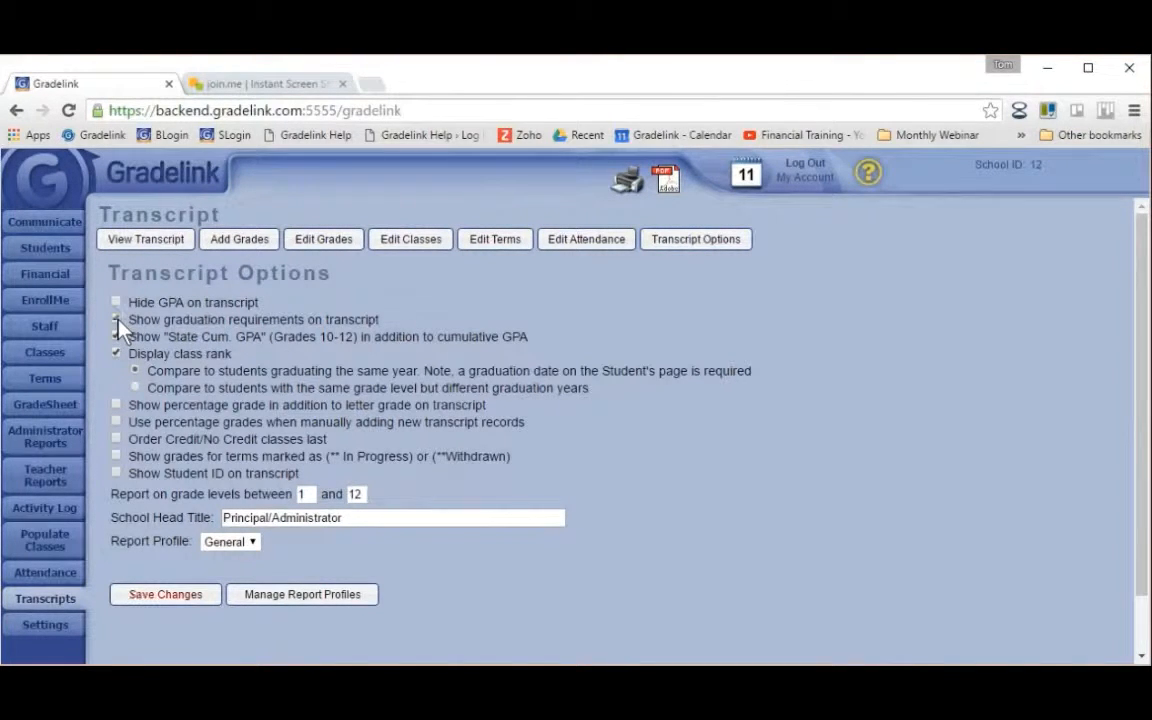
left_click(175, 597)
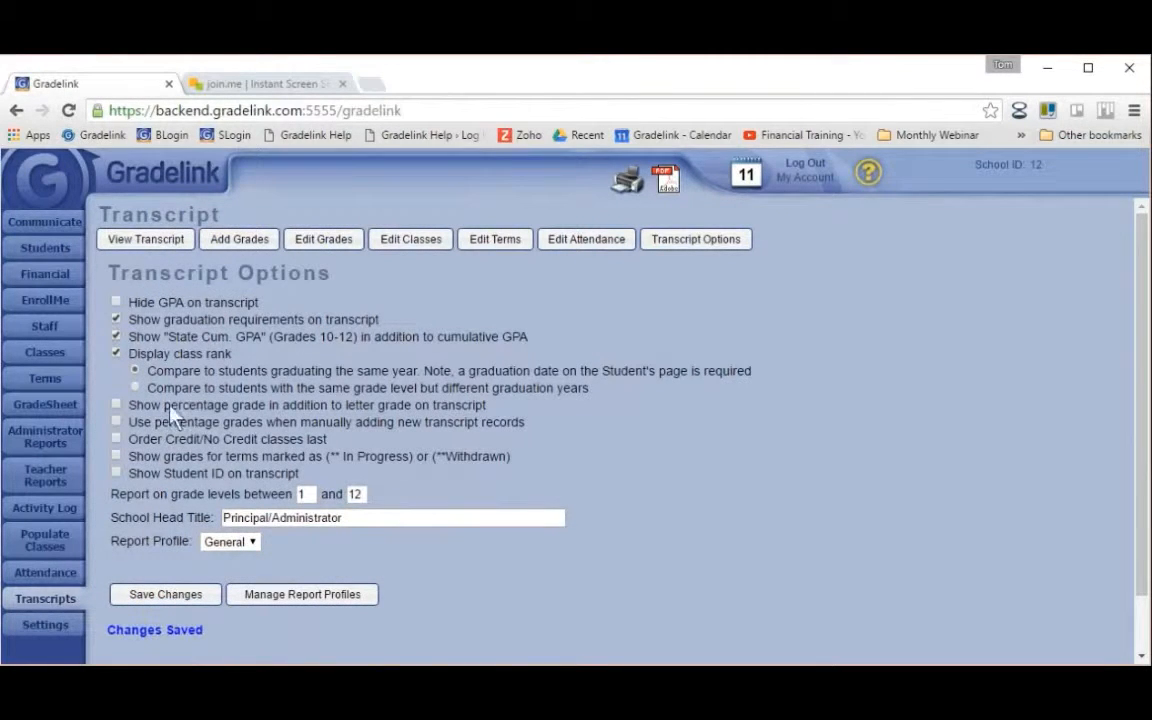
left_click(150, 239)
scroll(699, 543, "down", 4)
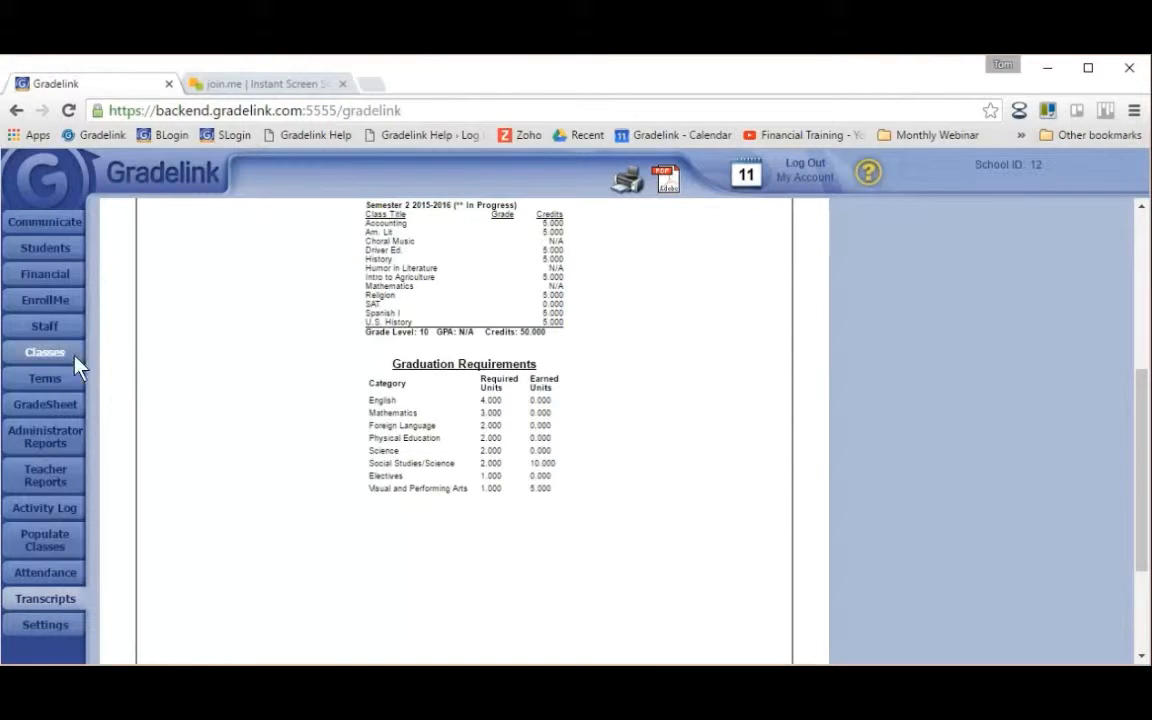
Open the graduation requirement categories from the class setup and review the required units for English, Mathematics and Foreign Language
left_click(46, 356)
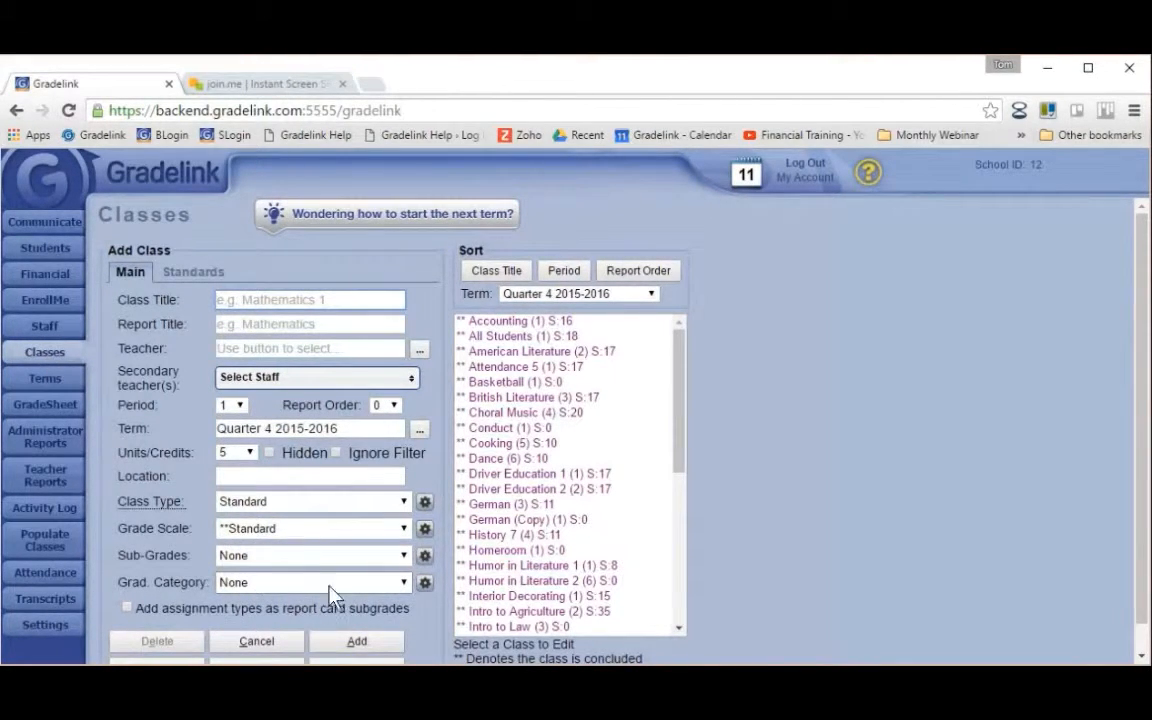
left_click(425, 582)
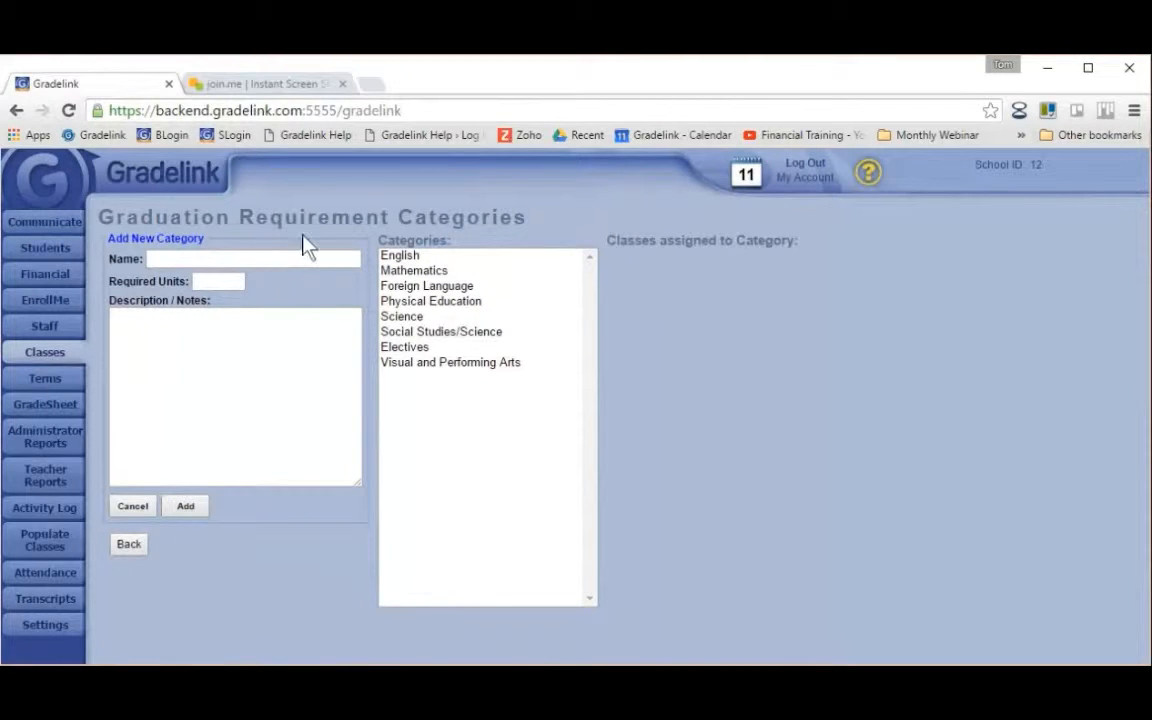
left_click(407, 257)
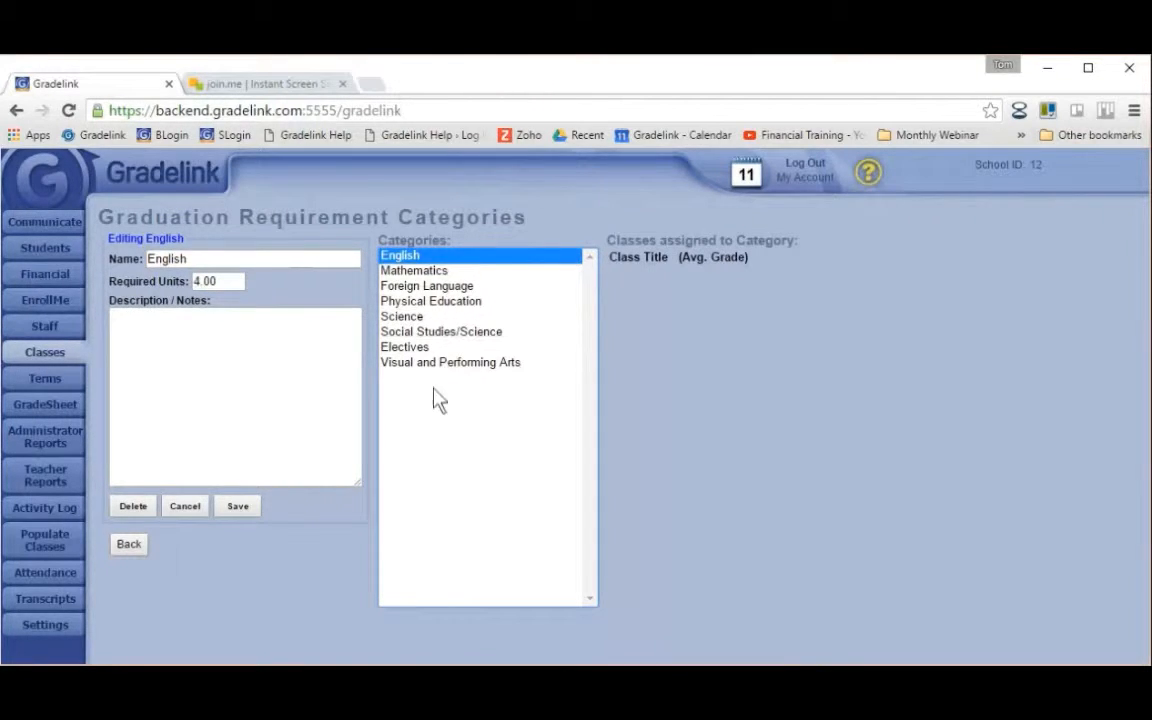
left_click(432, 272)
left_click(432, 287)
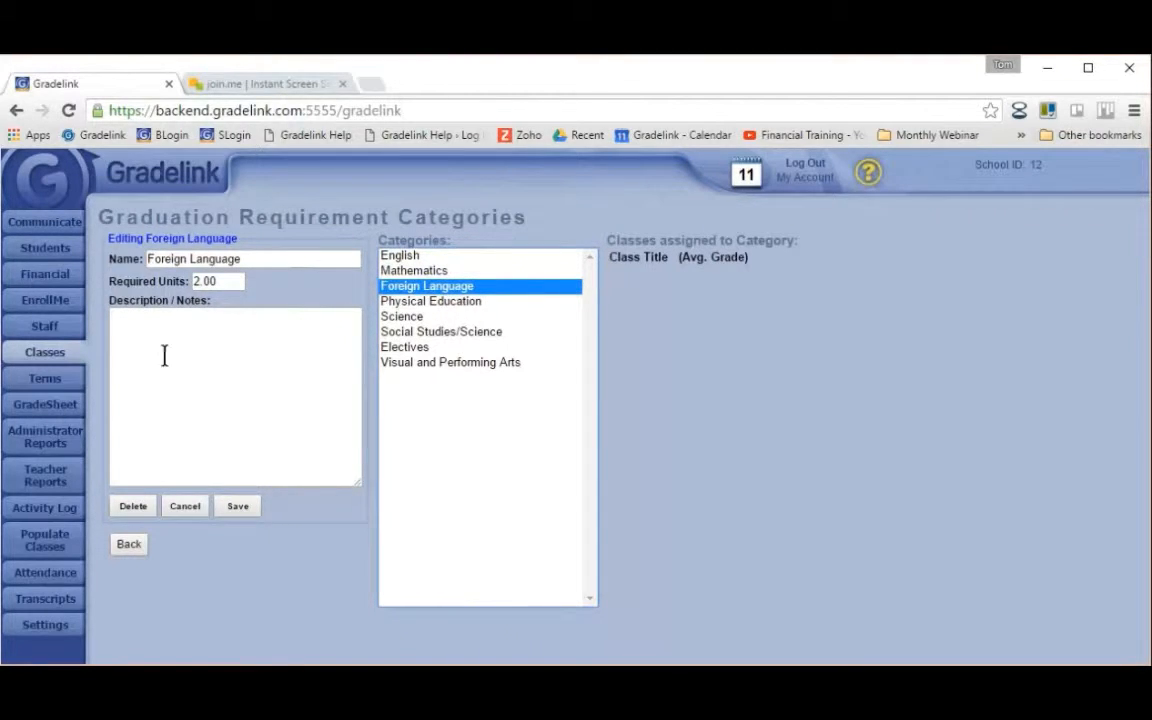
Return to the class list, open British Literature and History 7 in Quarter 4 2015-2016, and check their graduation category settings
left_click(45, 352)
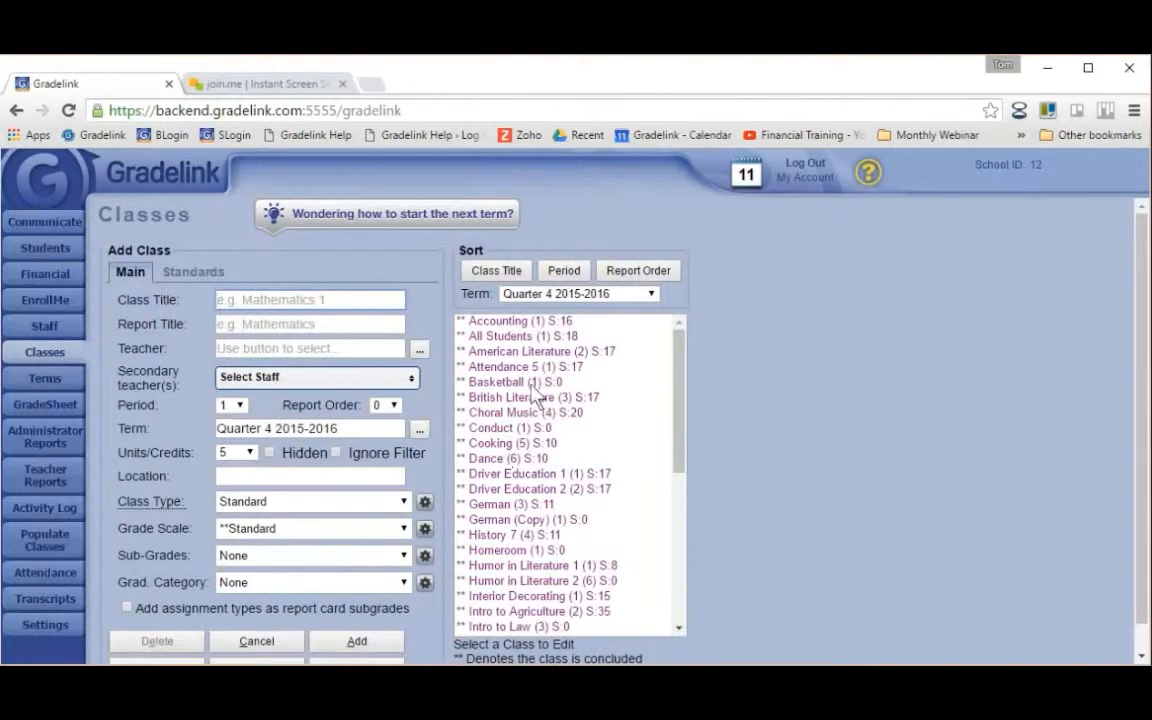
left_click(525, 400)
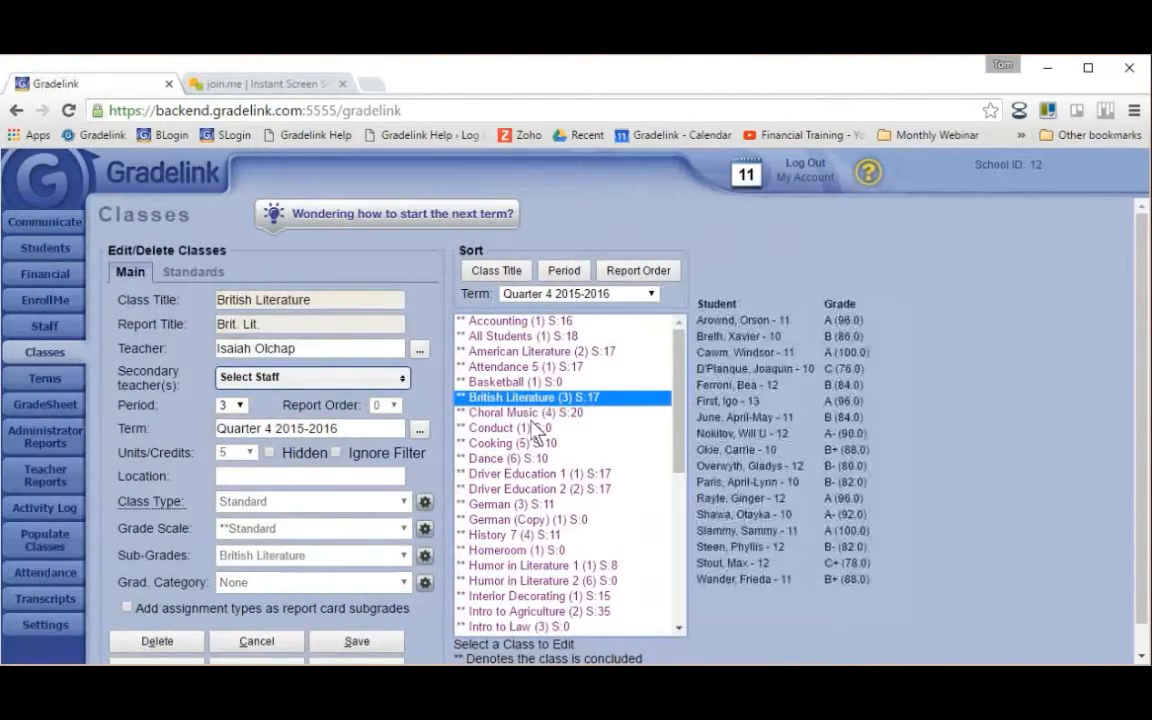
left_click(505, 535)
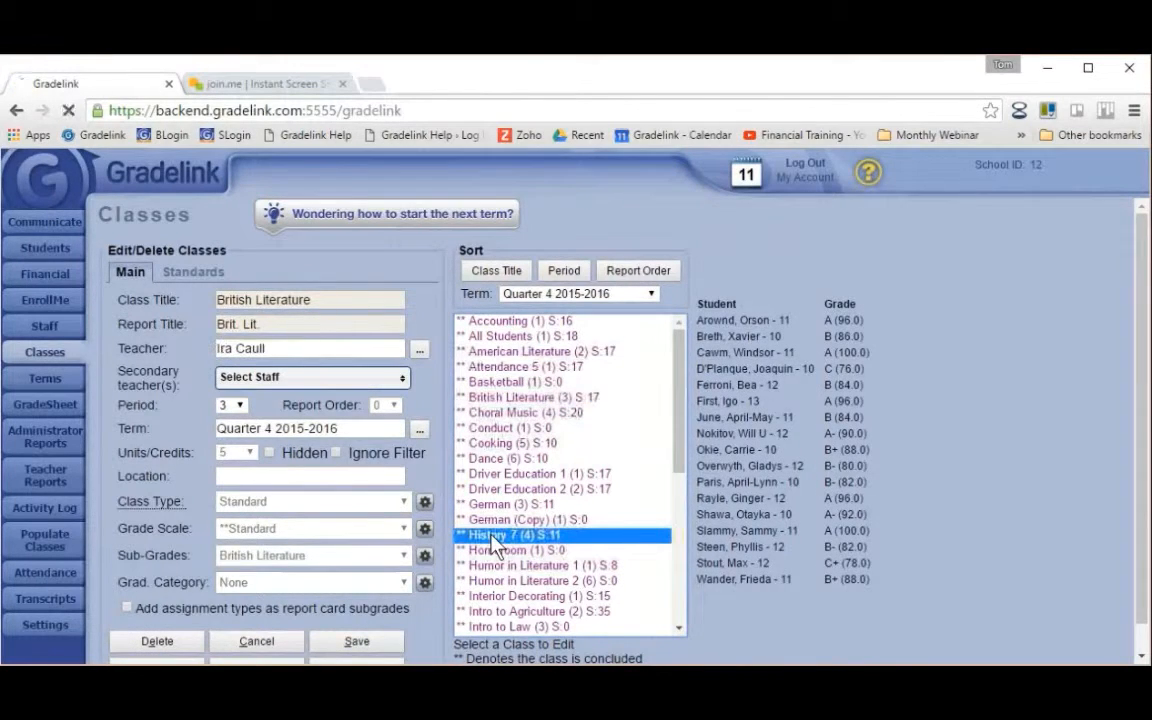
scroll(330, 550, "down", 1)
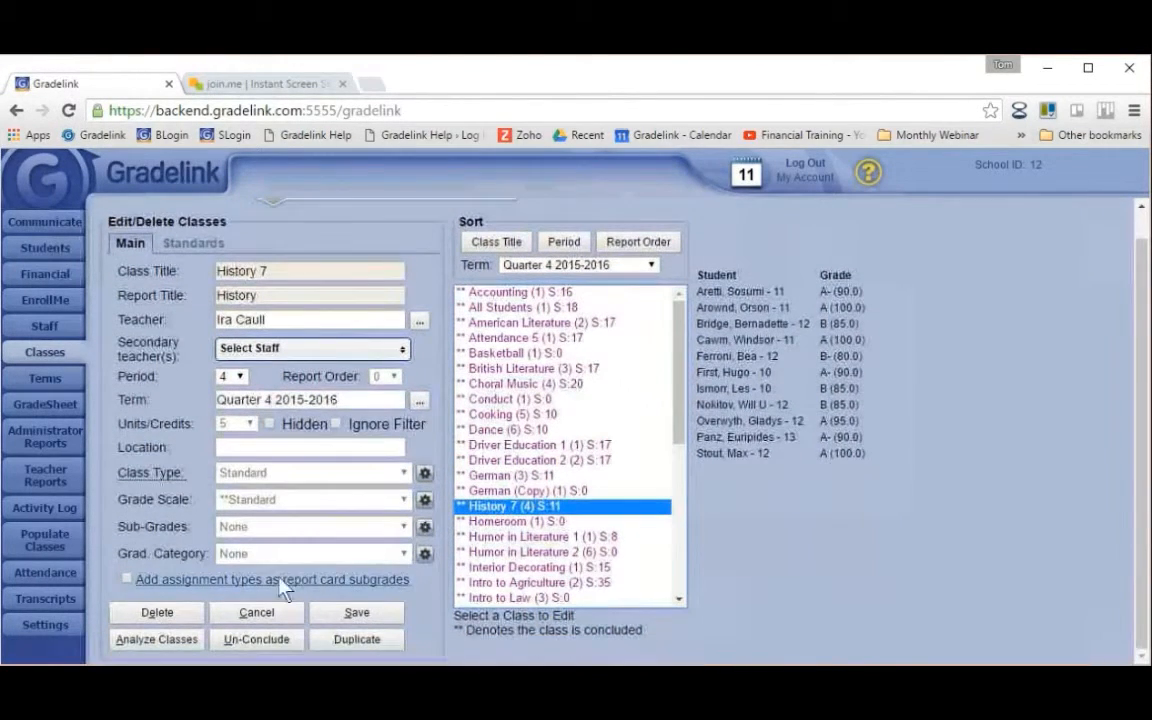
Check the graduation category choices for History 7 and examine the graduation requirements section on the blank transcript
left_click(410, 553)
left_click(527, 304)
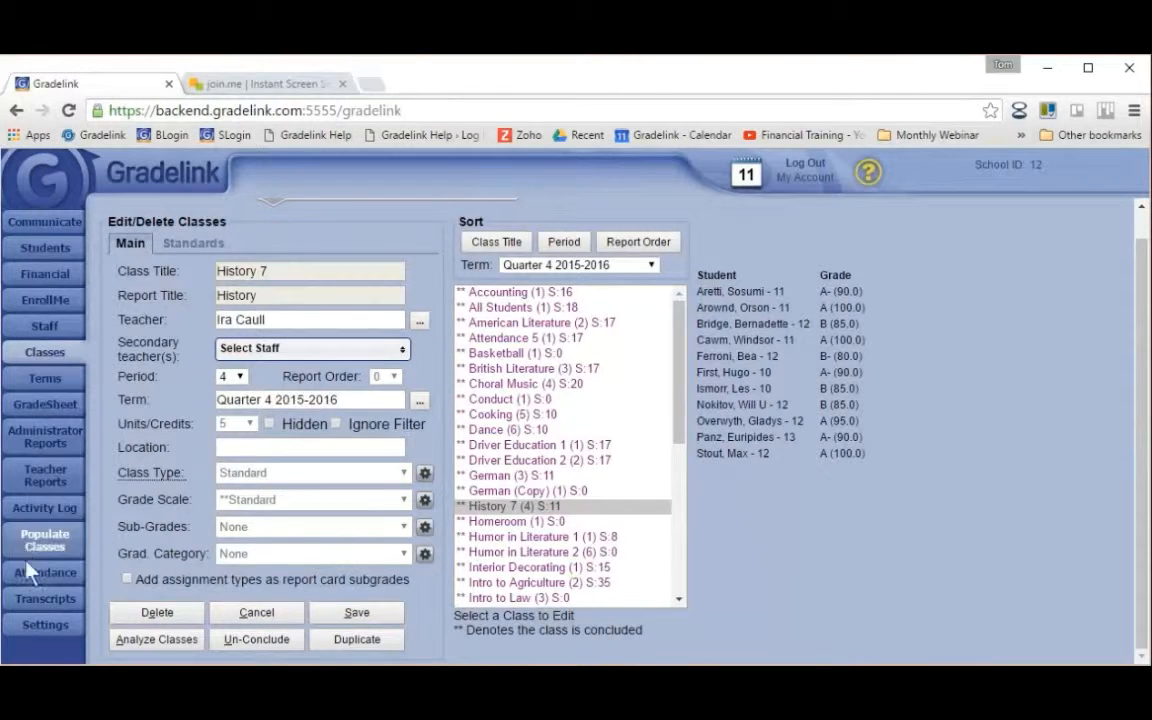
left_click(45, 598)
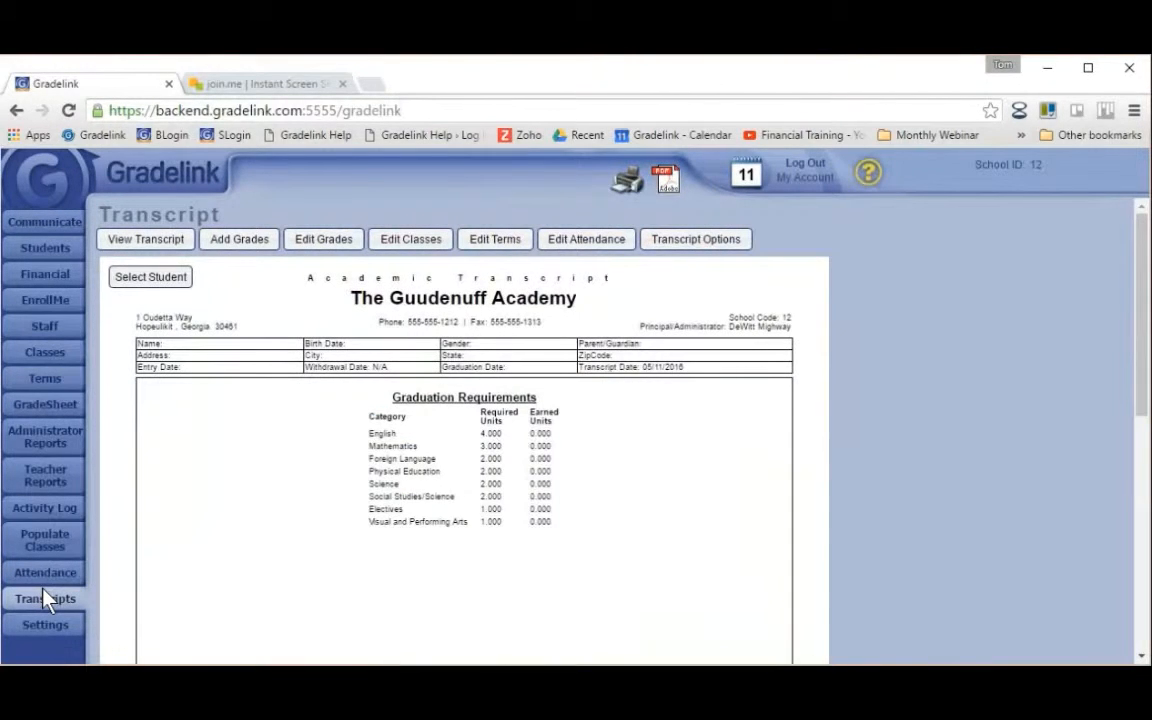
scroll(600, 473, "down", 3)
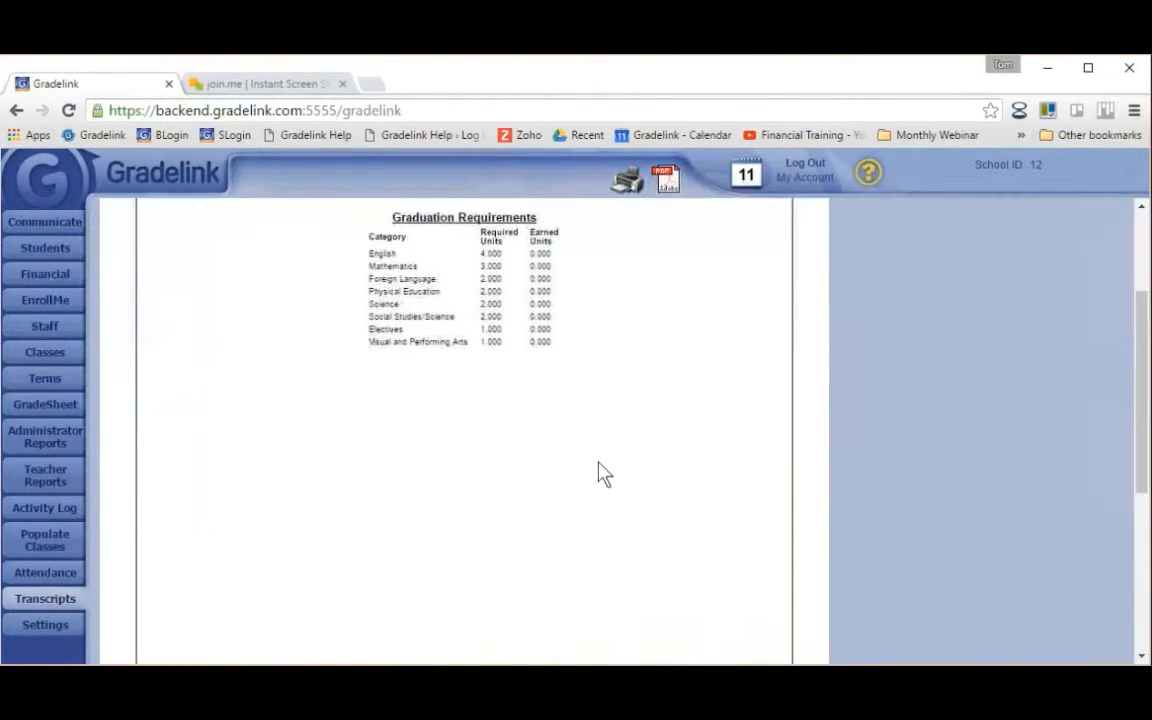
scroll(614, 476, "up", 3)
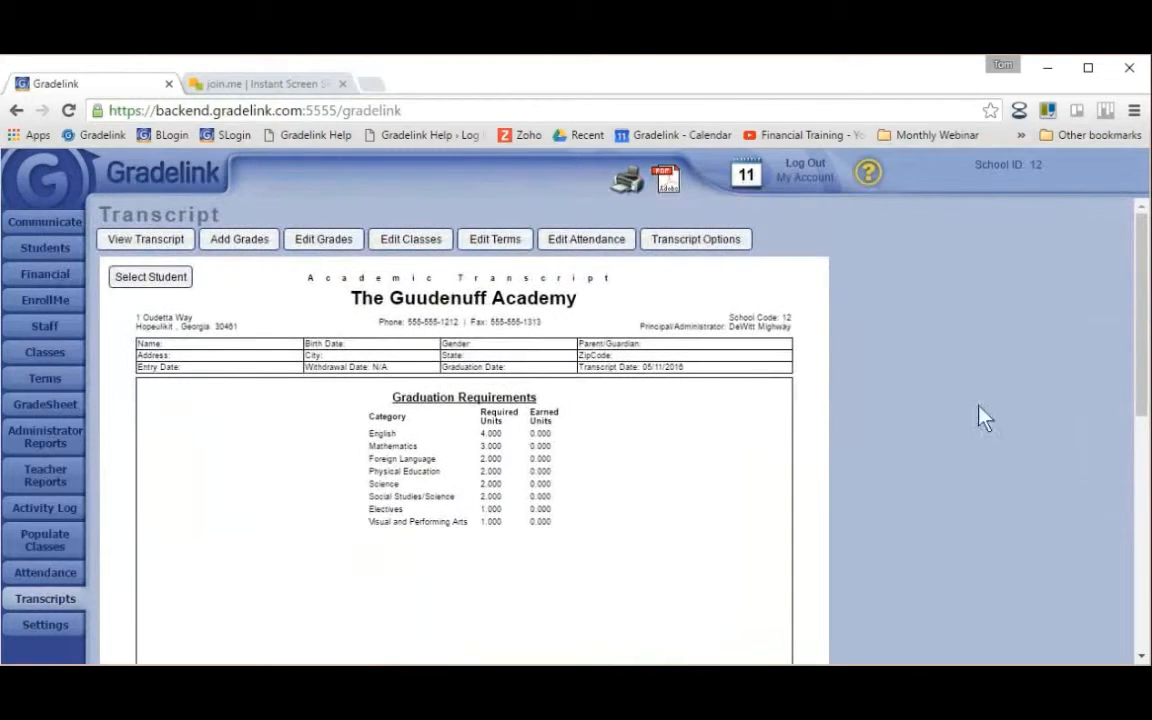
Review the percentage grade setting in the transcript options and return to the transcript to check the school head line
left_click(708, 241)
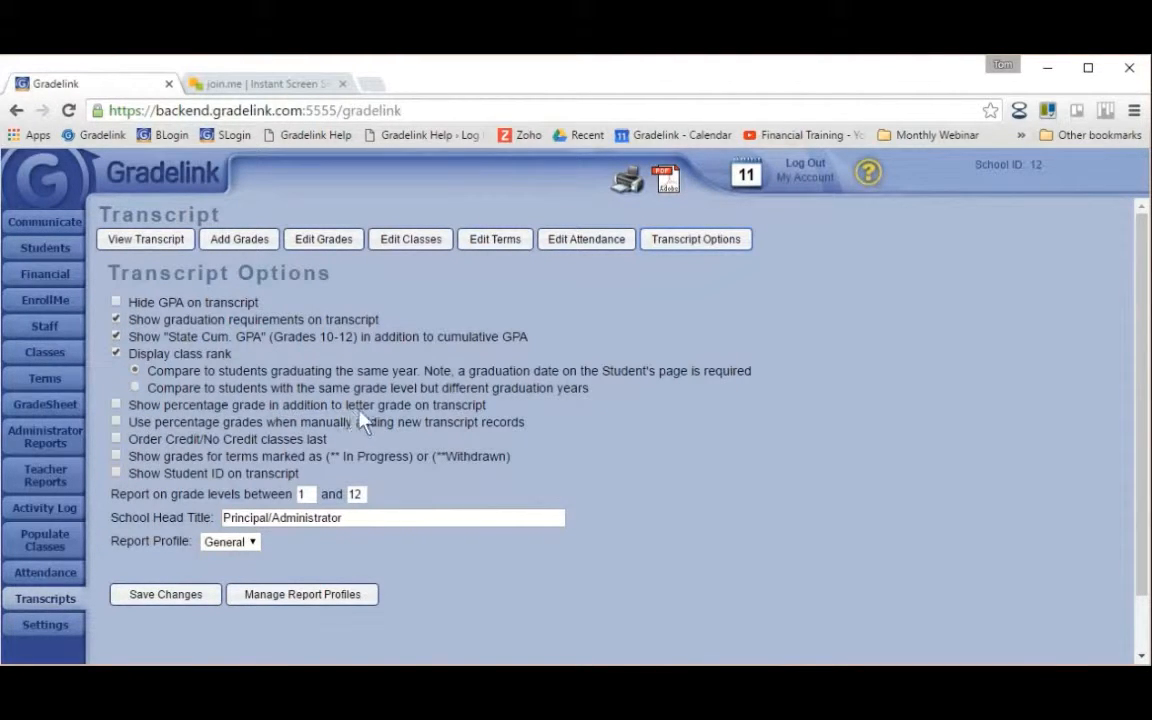
left_click(116, 405)
left_click(148, 242)
left_click(668, 305)
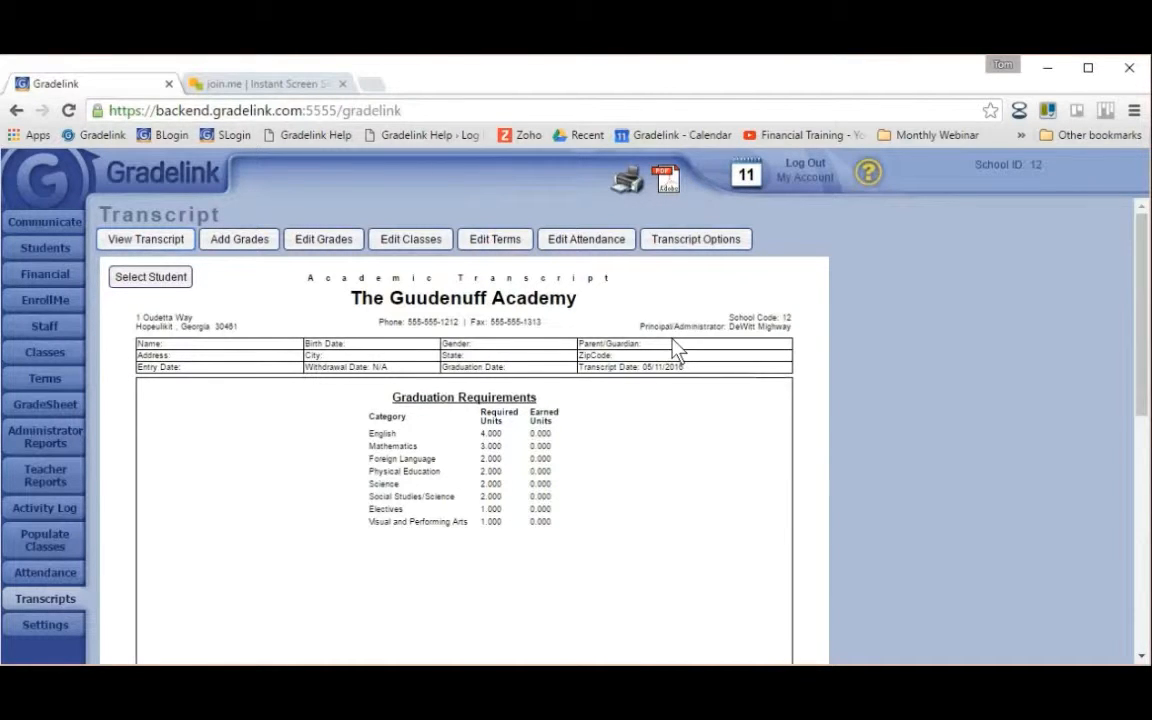
Set the school head title to Principal in the transcript options, save the change, and display the transcript again
left_click(679, 254)
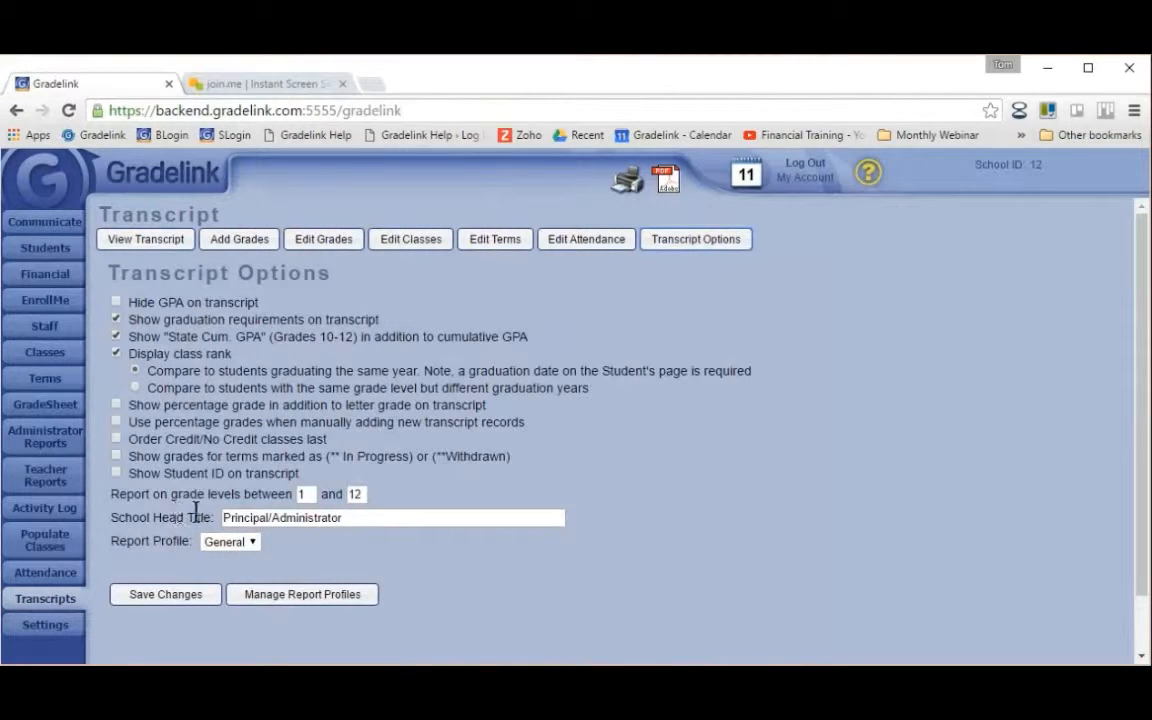
left_click(341, 524)
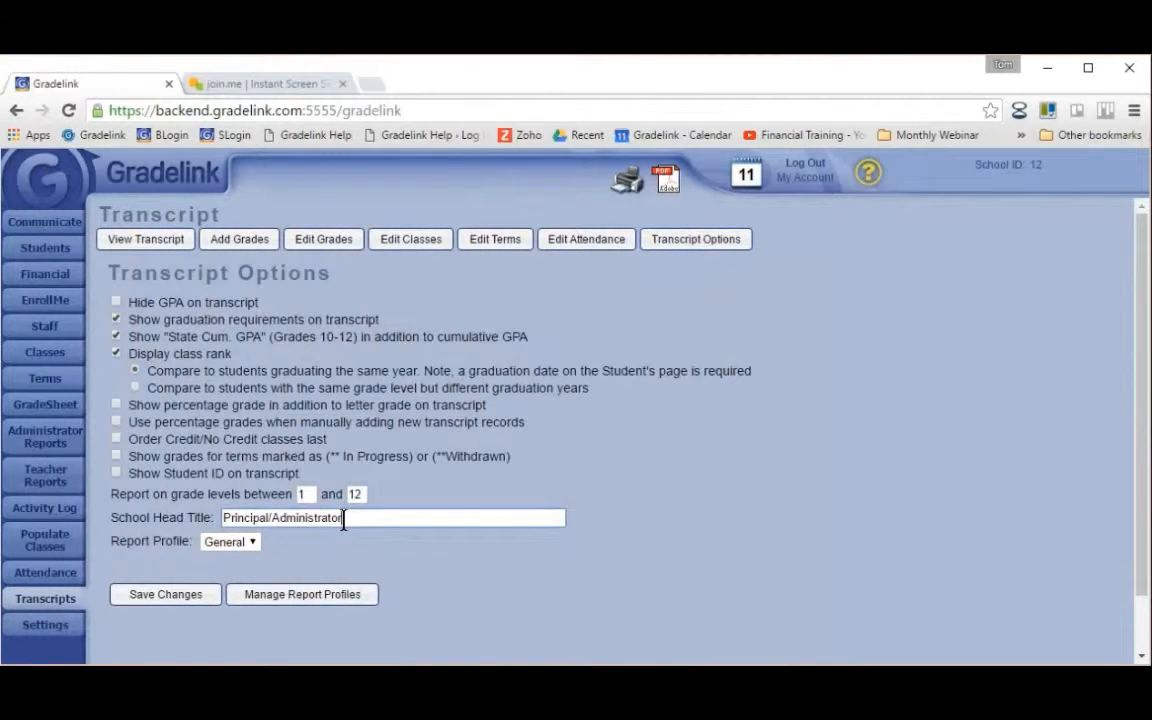
key("BackSpace")
key("BackSpace")
key("BackSpace")
key("BackSpace")
key("BackSpace")
key("BackSpace")
key("BackSpace")
key("BackSpace")
key("BackSpace")
key("BackSpace")
key("BackSpace")
key("BackSpace")
key("BackSpace")
key("BackSpace")
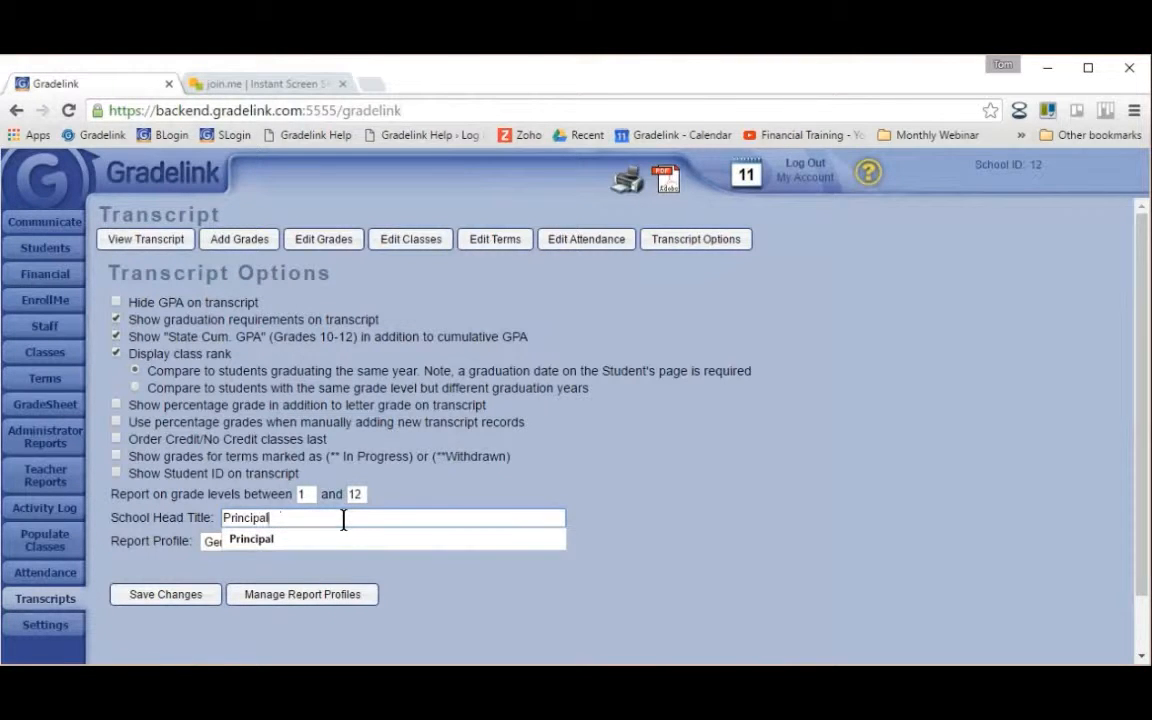
left_click(247, 541)
left_click(168, 606)
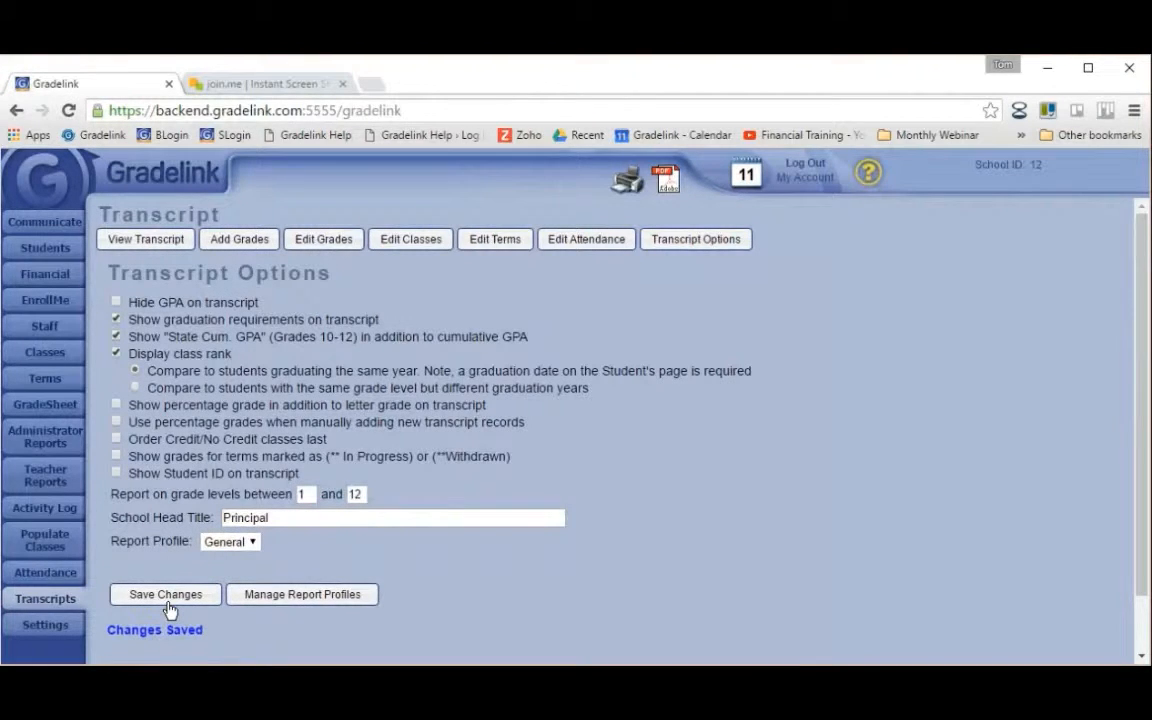
left_click(152, 241)
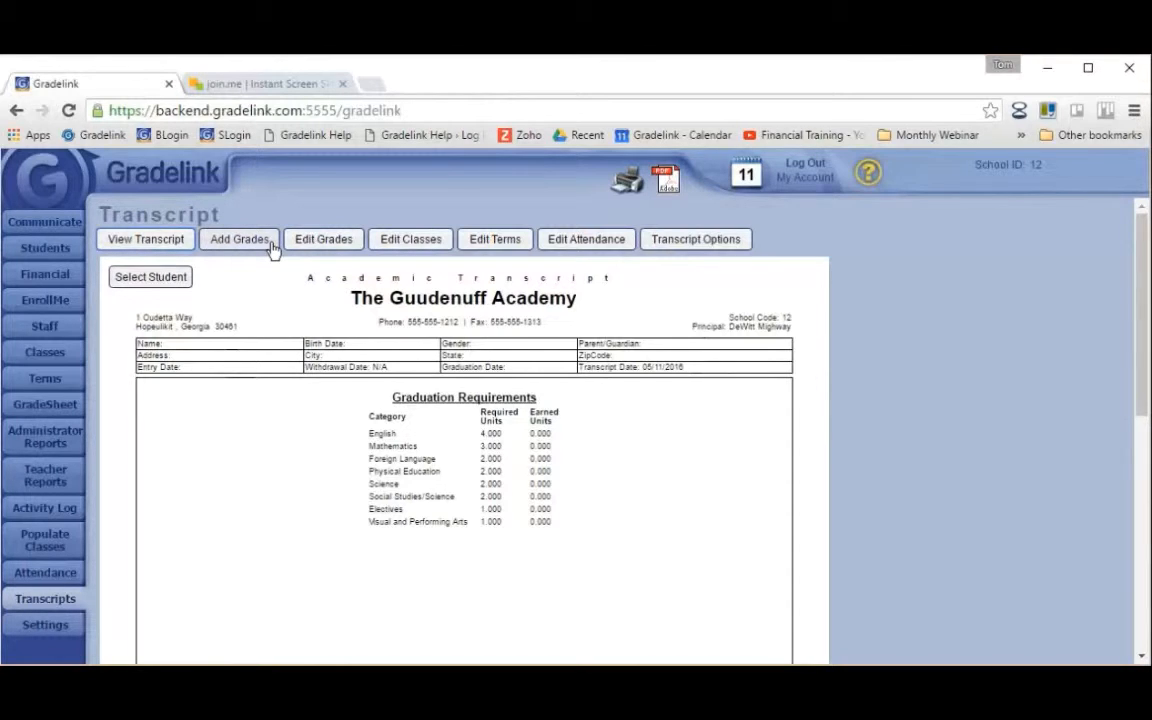
Start adding grades to a transcript and title the new term "Semester 1 2014-2015 (College of Knowledge)"
left_click(240, 240)
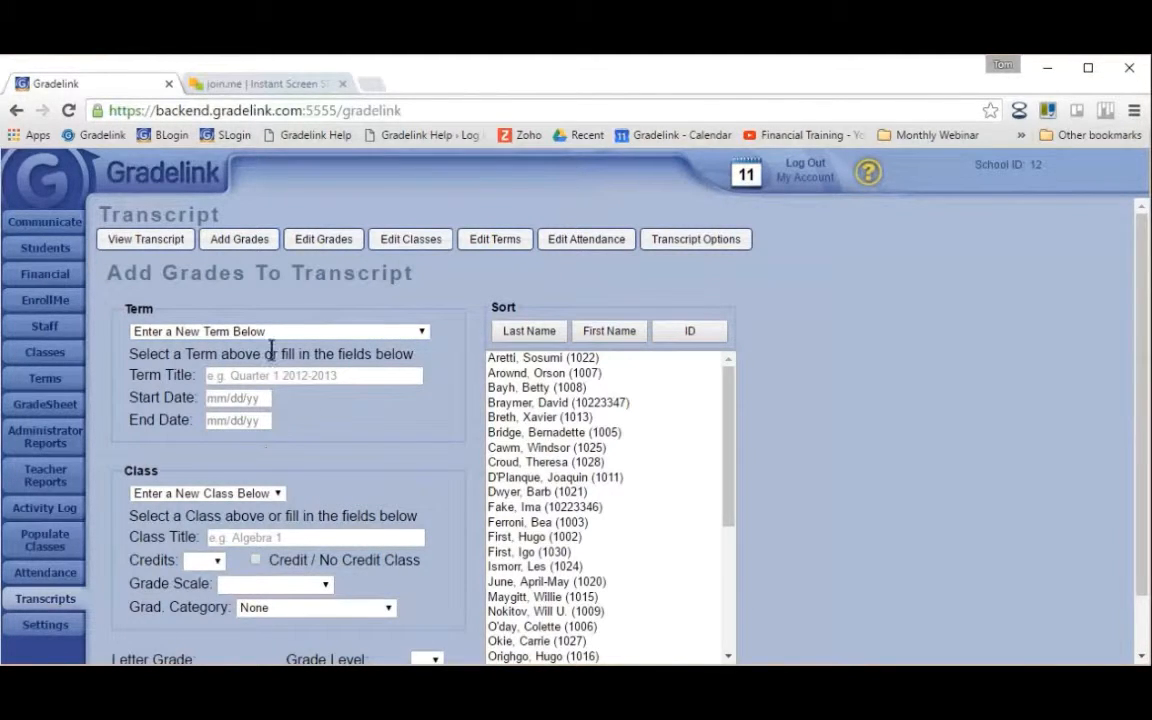
left_click(233, 376)
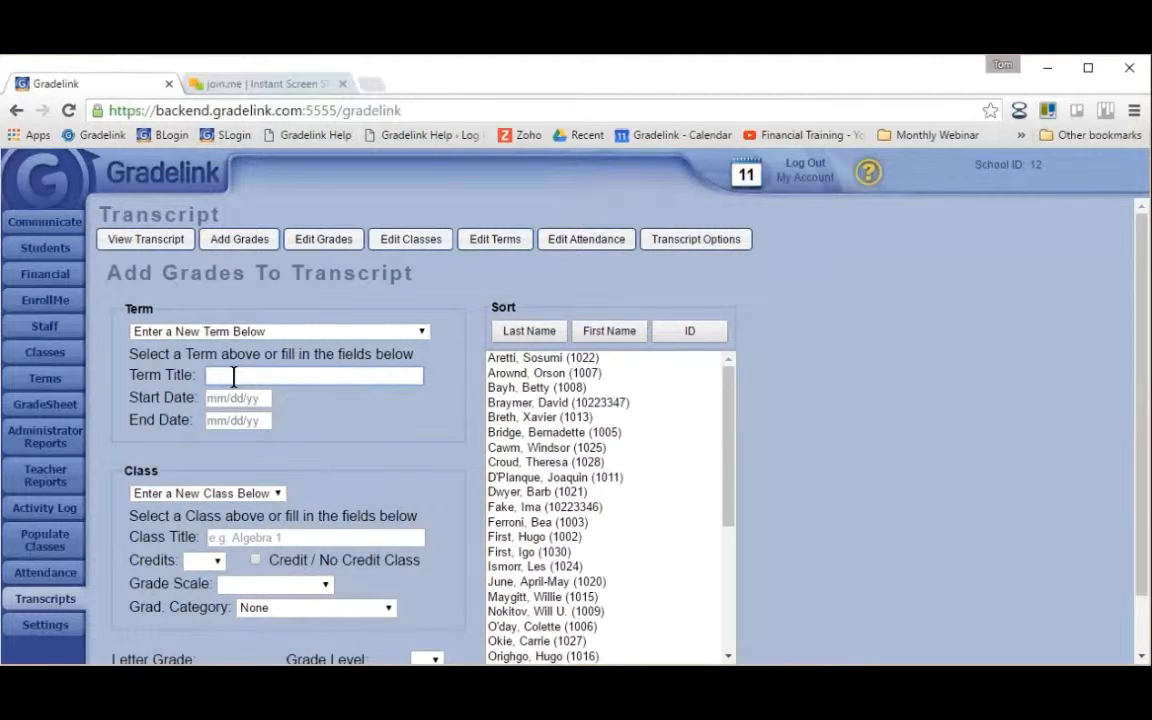
type("Semester 1 2014-2014")
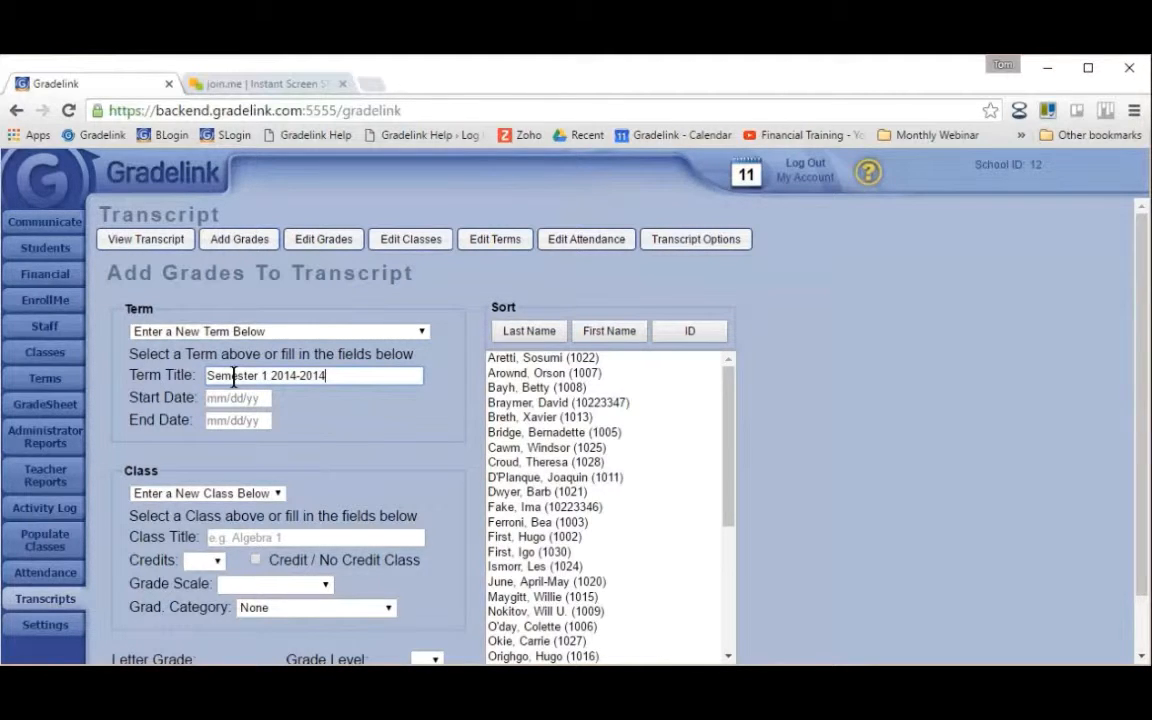
key("BackSpace")
type("5 (")
type("College of Knowledg")
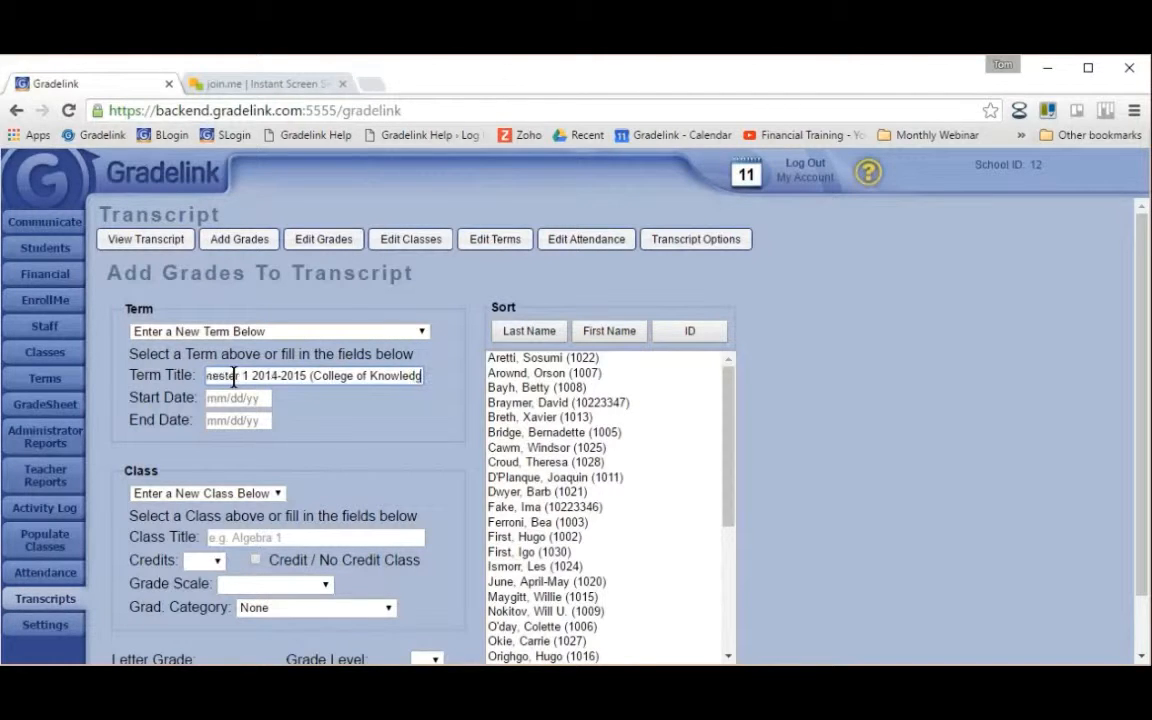
type("e)")
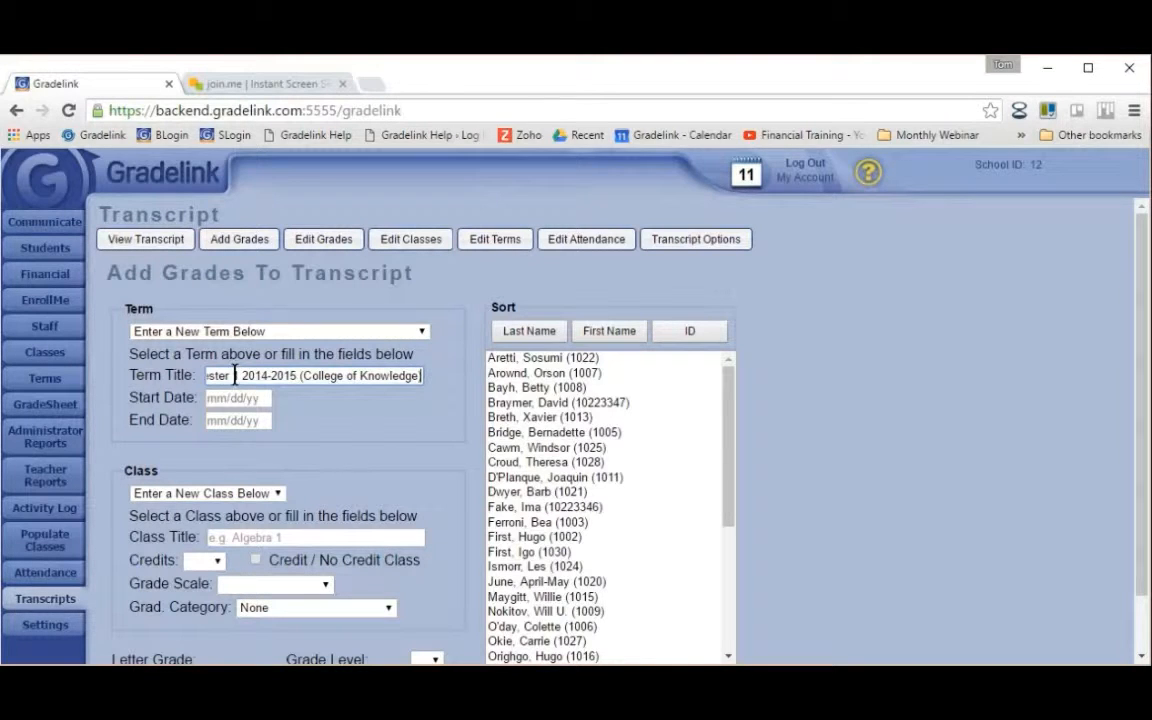
Set the new term's start date to 01/04/2016 and its end date to 05/27/2016
left_click(230, 400)
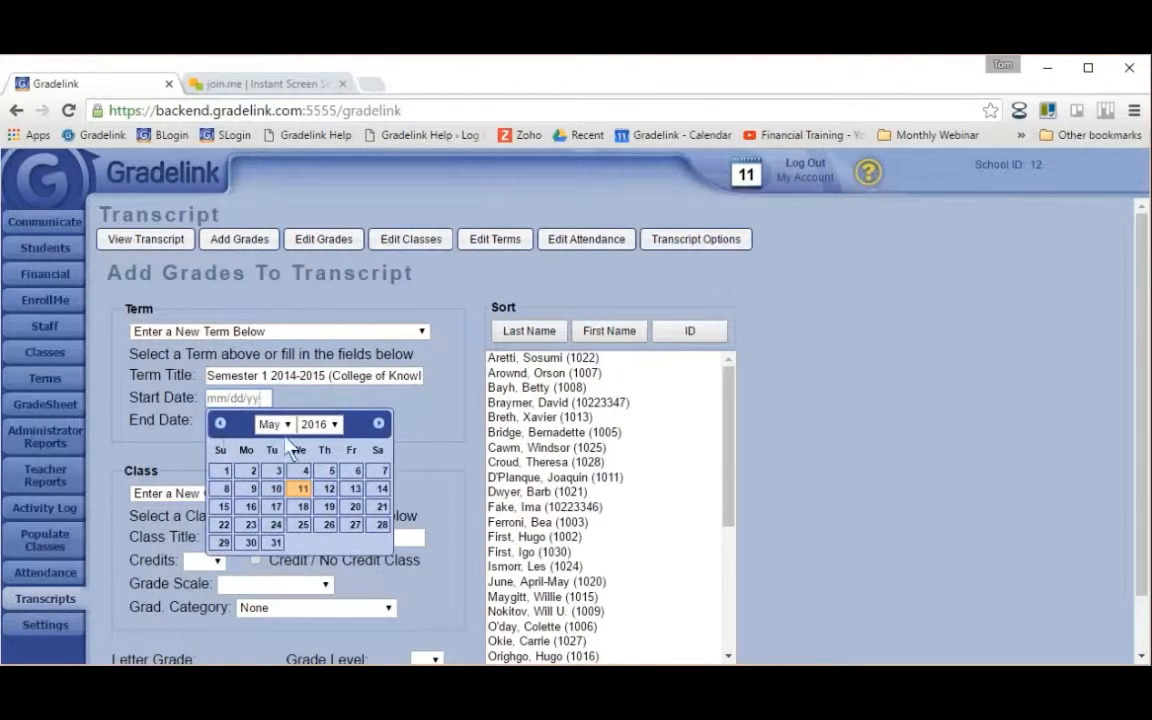
left_click(220, 426)
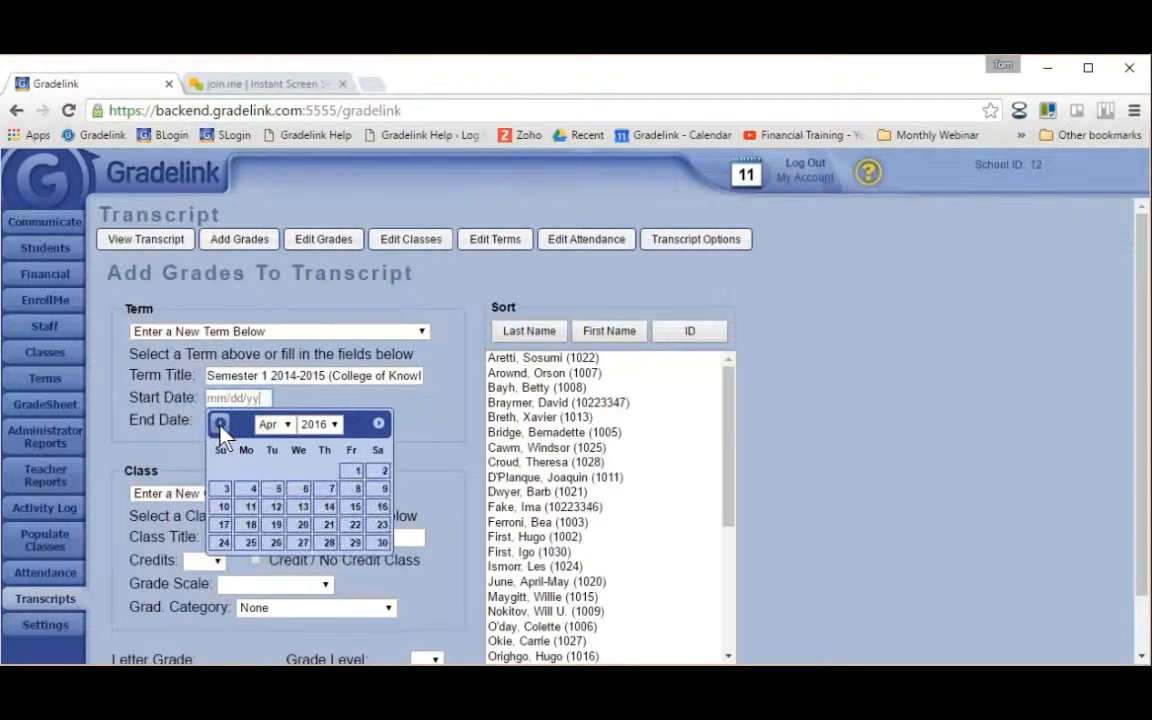
left_click(220, 426)
left_click(220, 426)
left_click(220, 426)
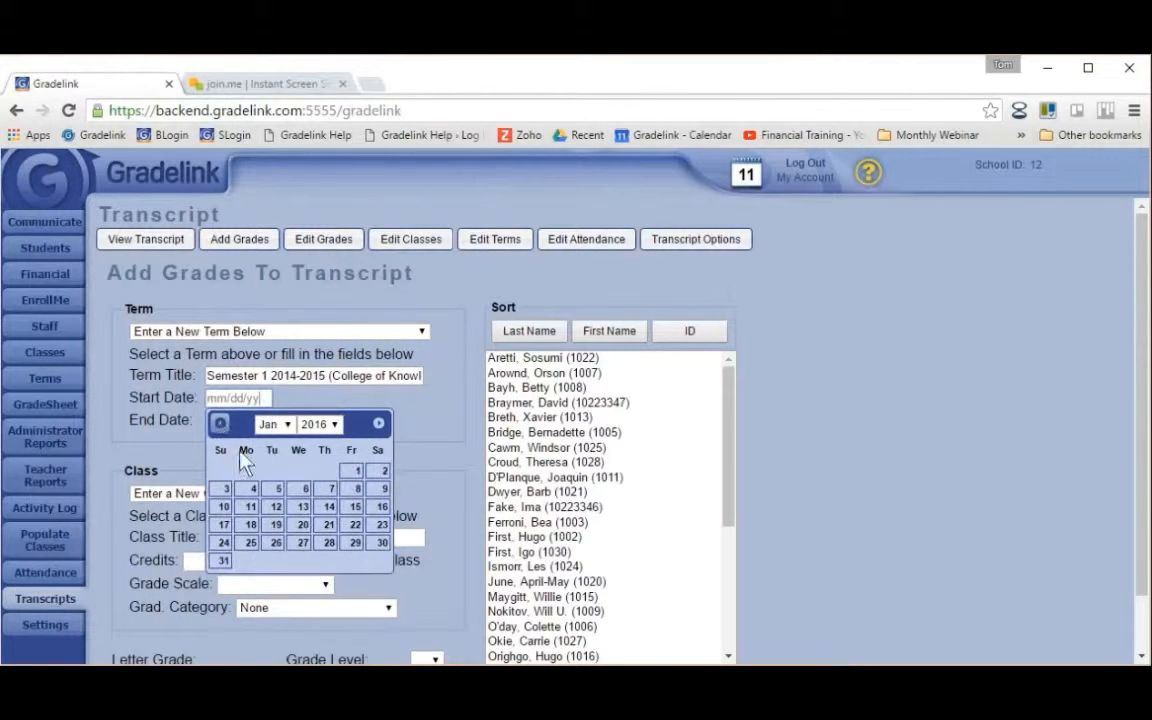
left_click(250, 494)
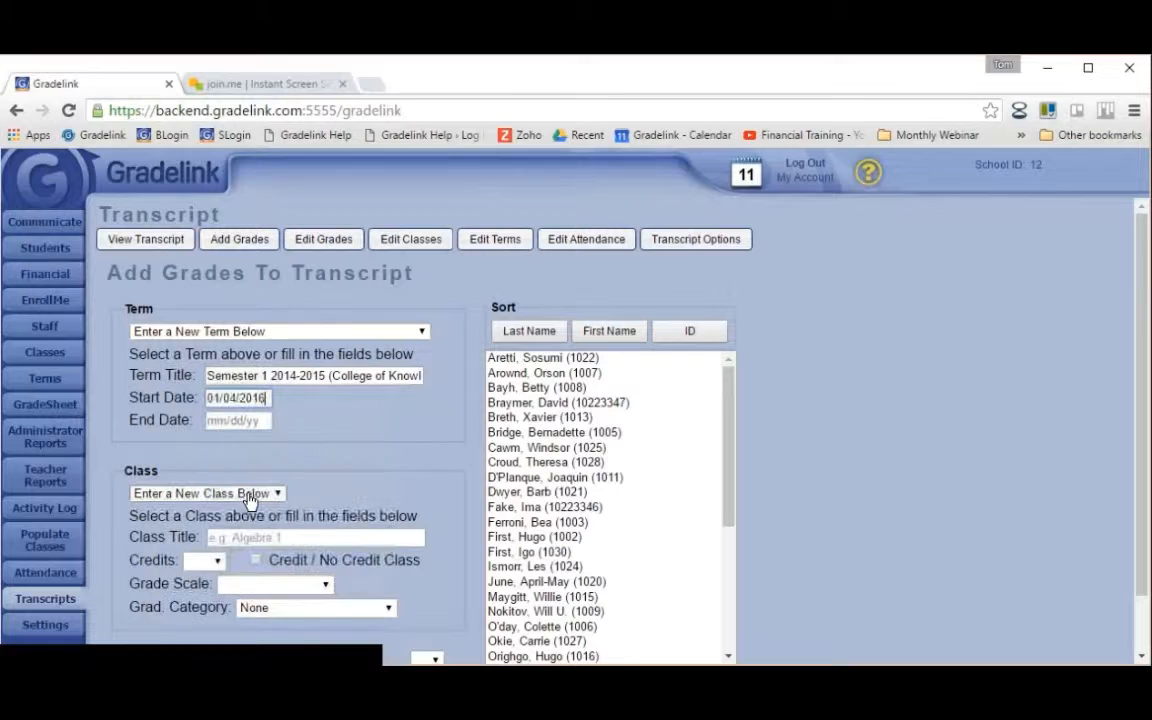
left_click(245, 421)
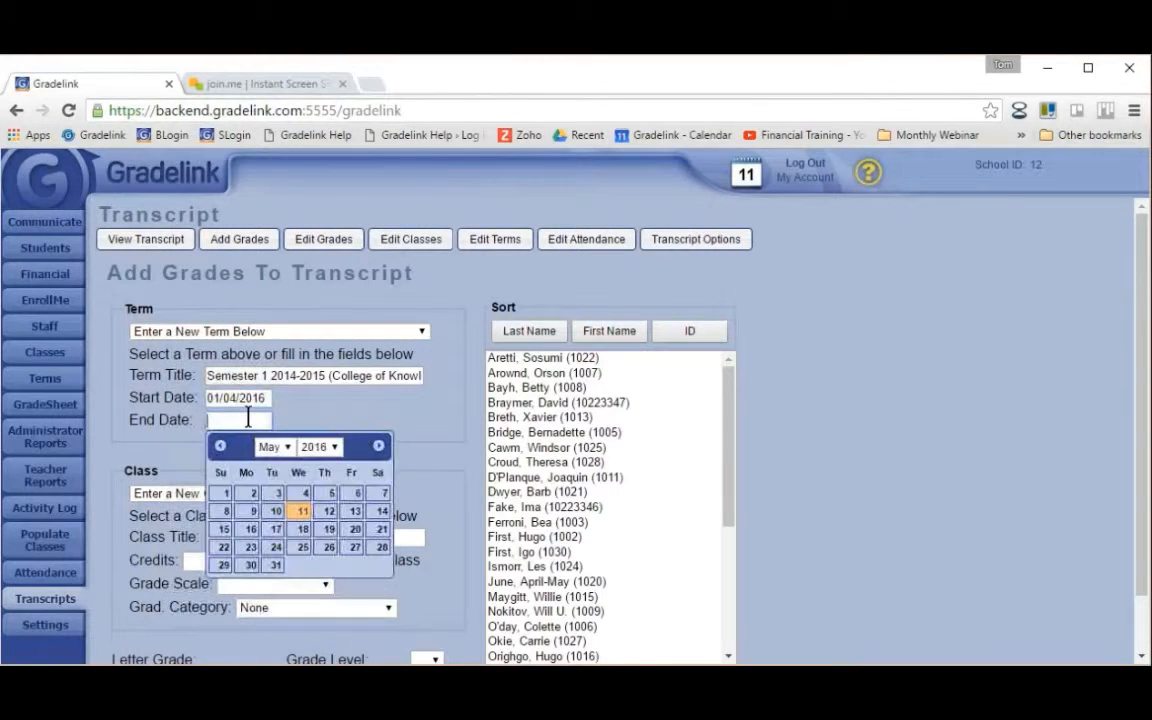
left_click(354, 548)
Enter a new class titled Astronomy with .50 credits, the **Standard grade scale and the Science graduation category
scroll(386, 505, "down", 2)
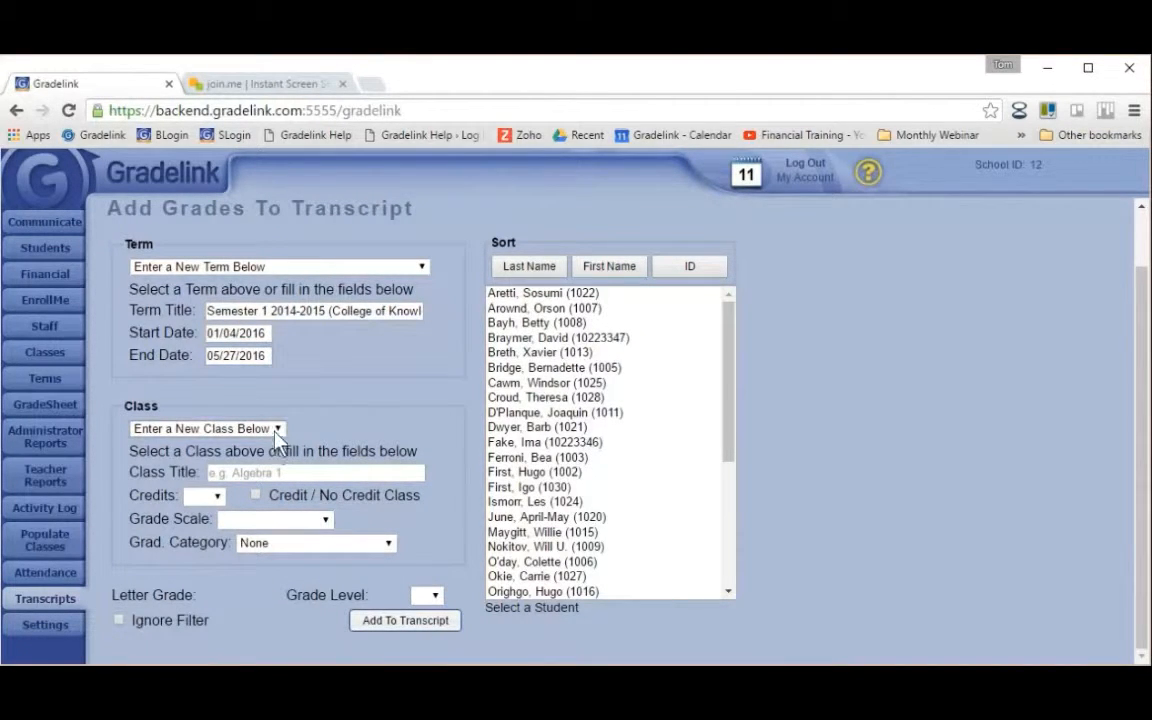
left_click(276, 474)
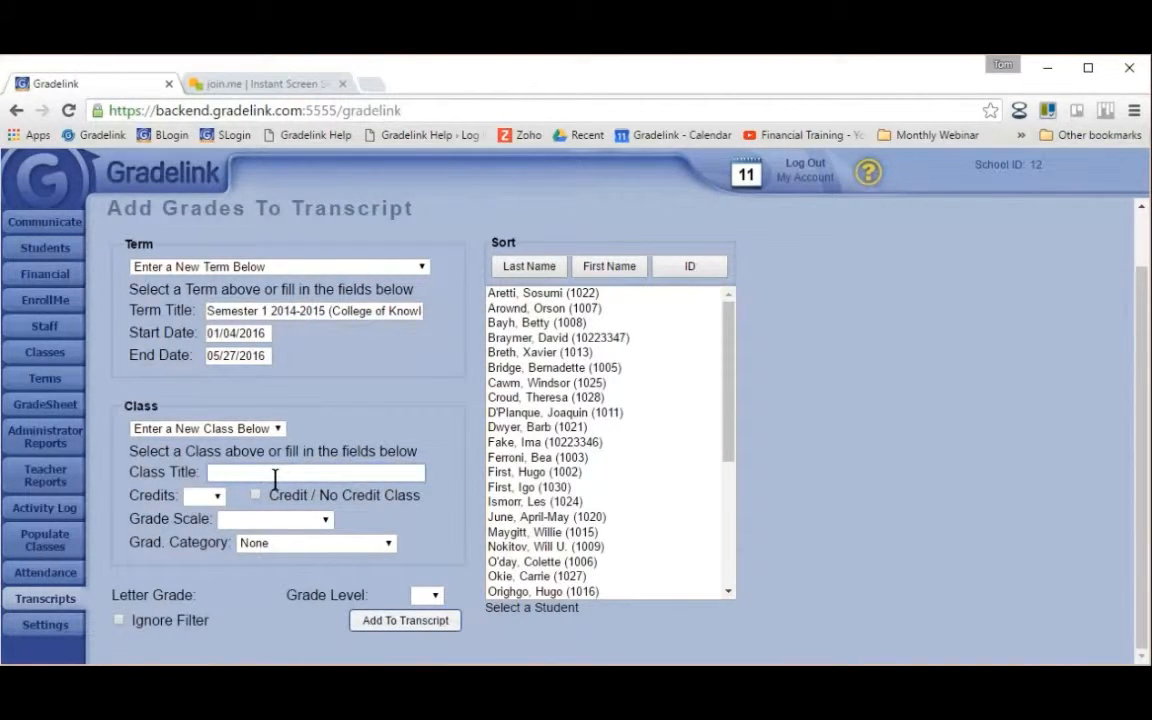
type("Astronomy")
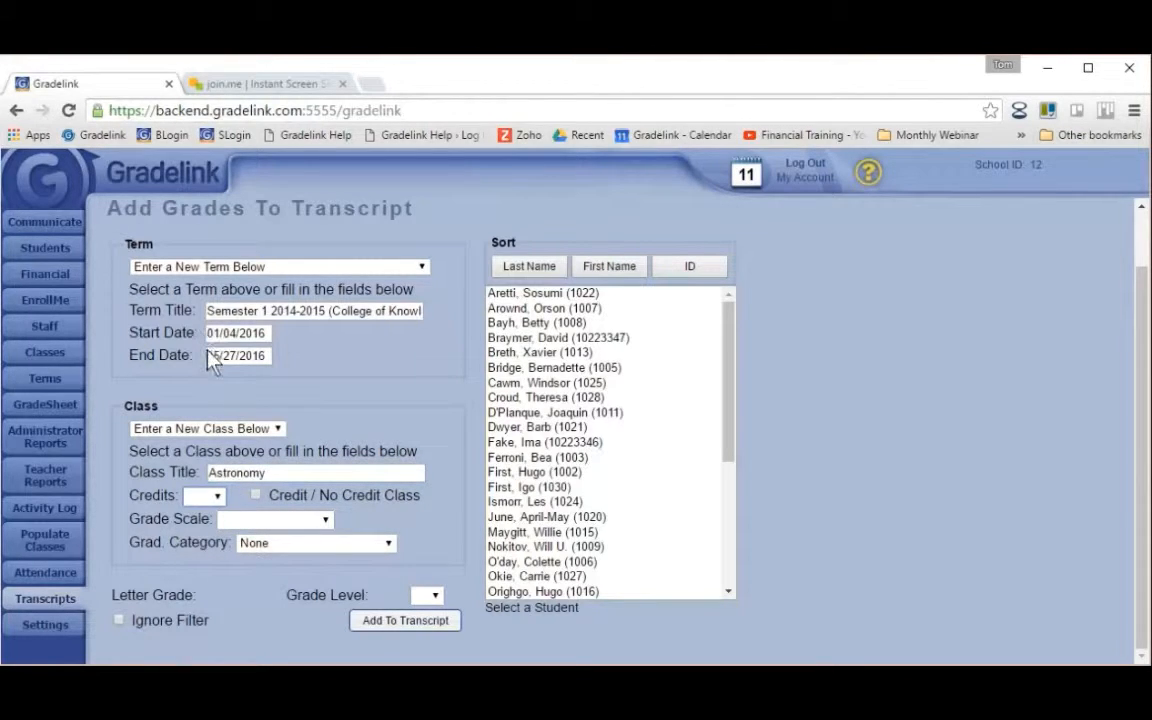
key("Tab")
type("50")
left_click(326, 524)
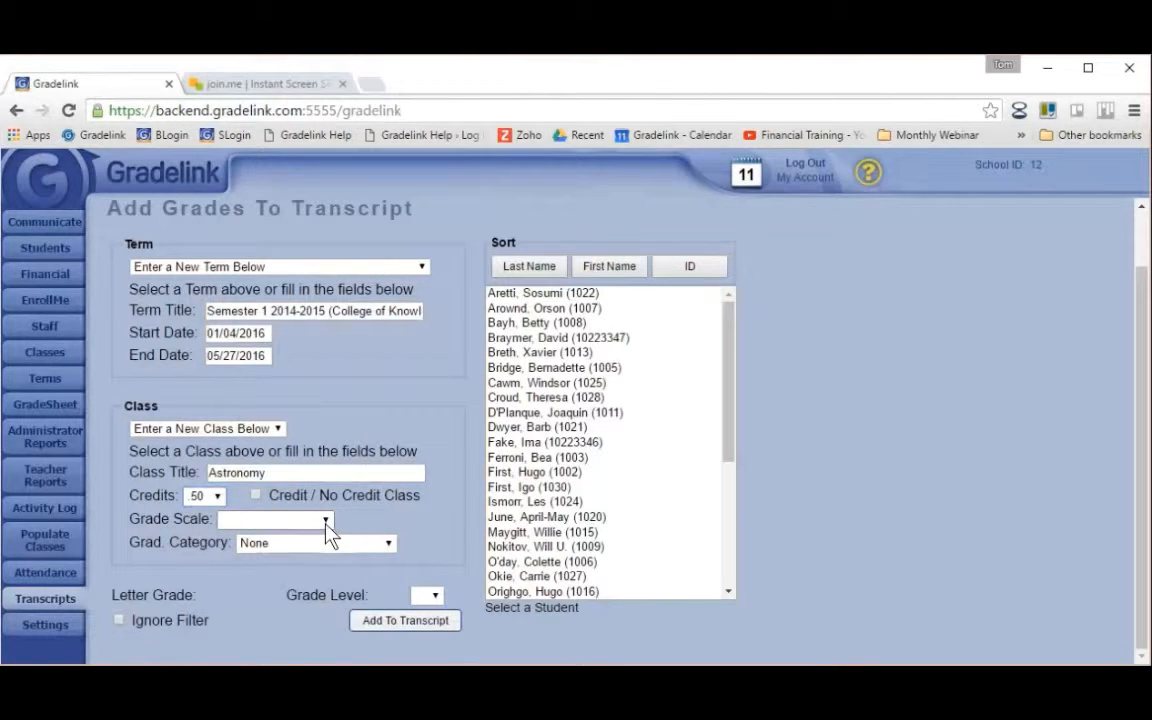
left_click(272, 573)
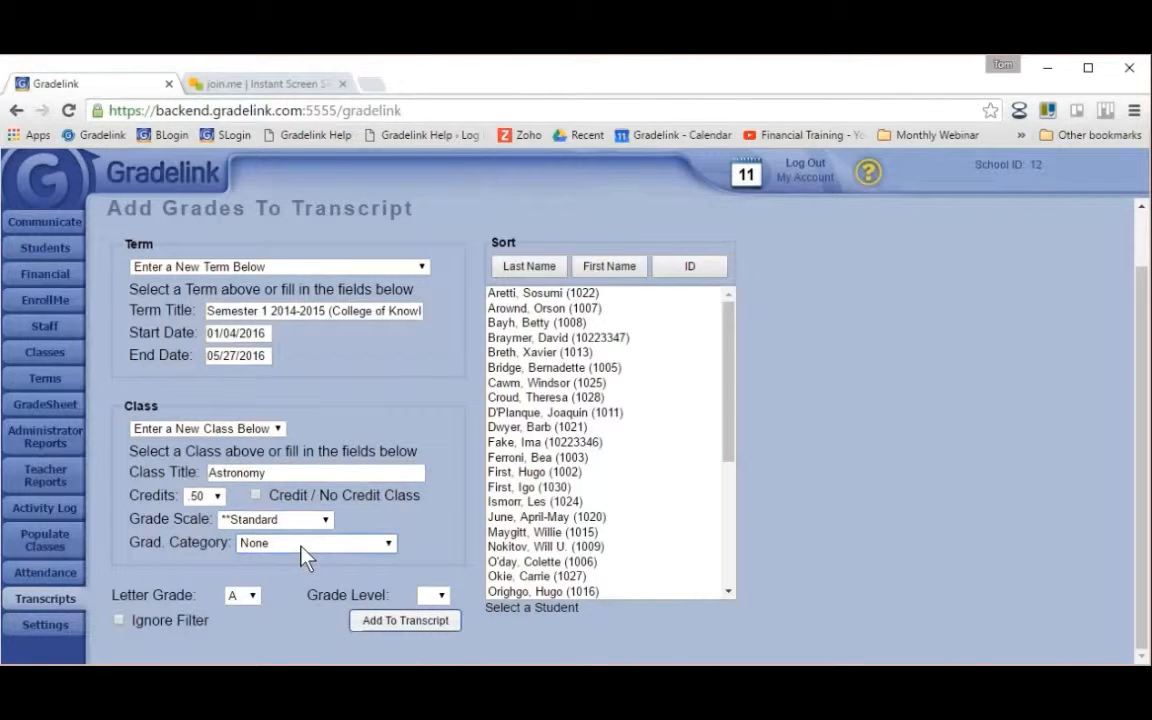
left_click(283, 644)
Set the grade level to 11, choose the first listed student, and add the Astronomy grade to the transcript
left_click(441, 596)
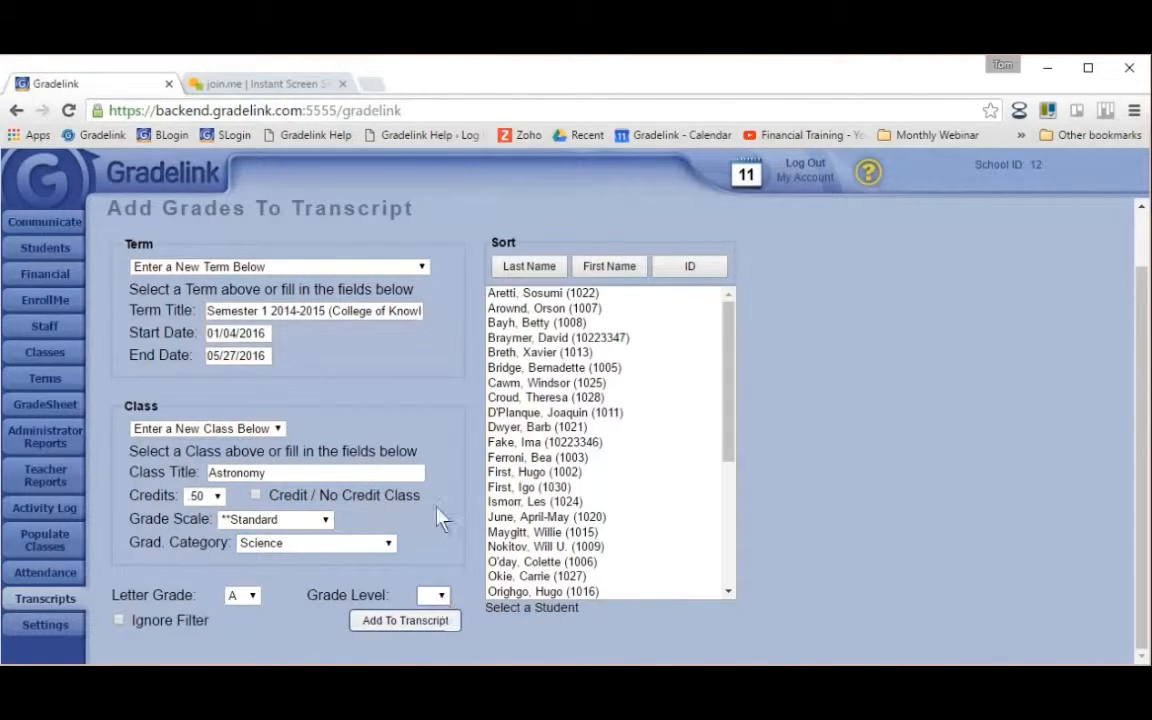
left_click(424, 463)
left_click(533, 296)
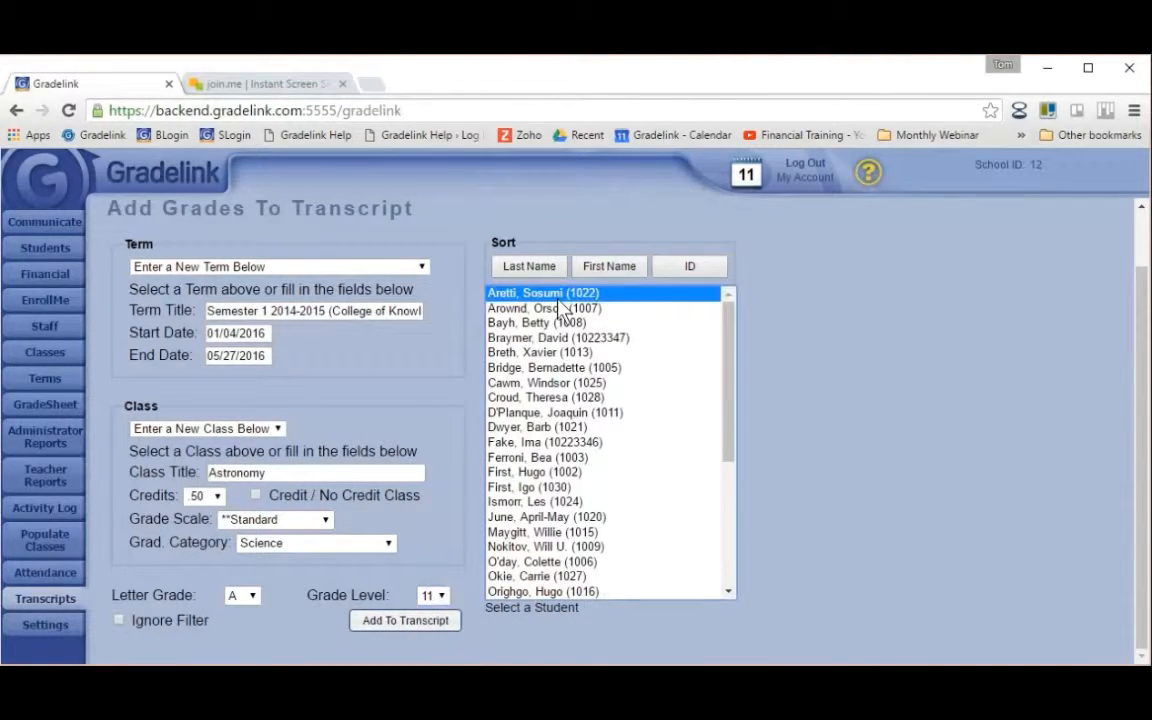
left_click(452, 628)
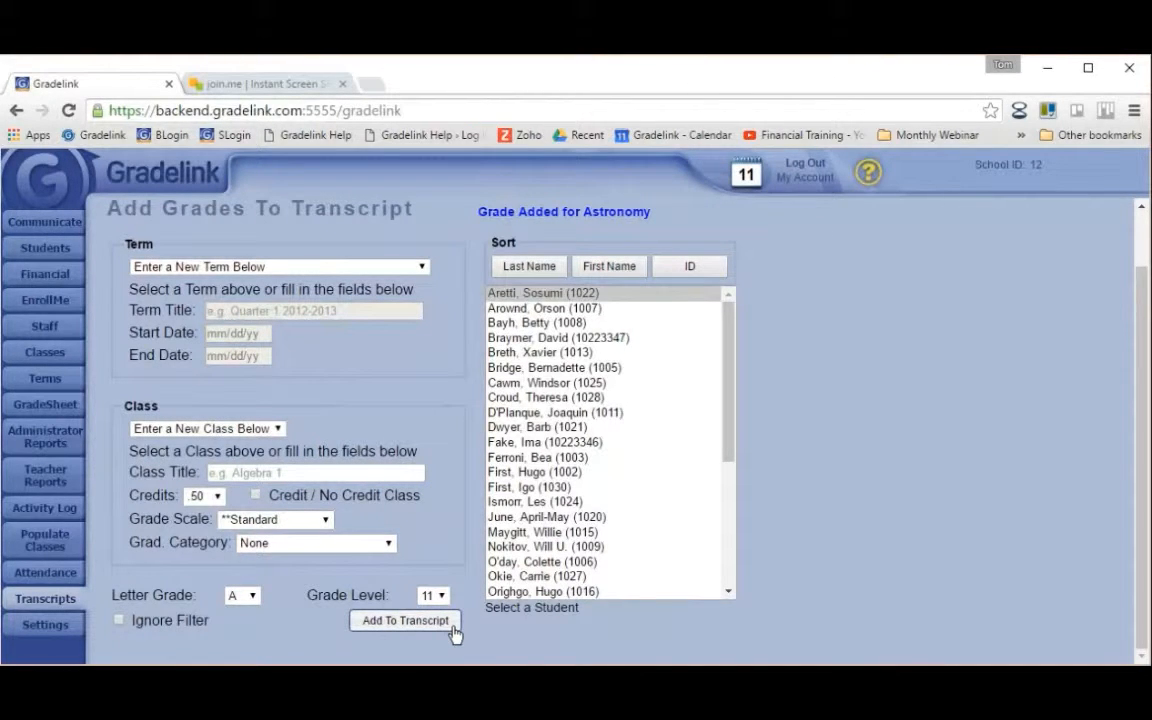
Display the first listed student's transcript and check the College of Knowledge term with its Astronomy grade and credits
left_click(41, 598)
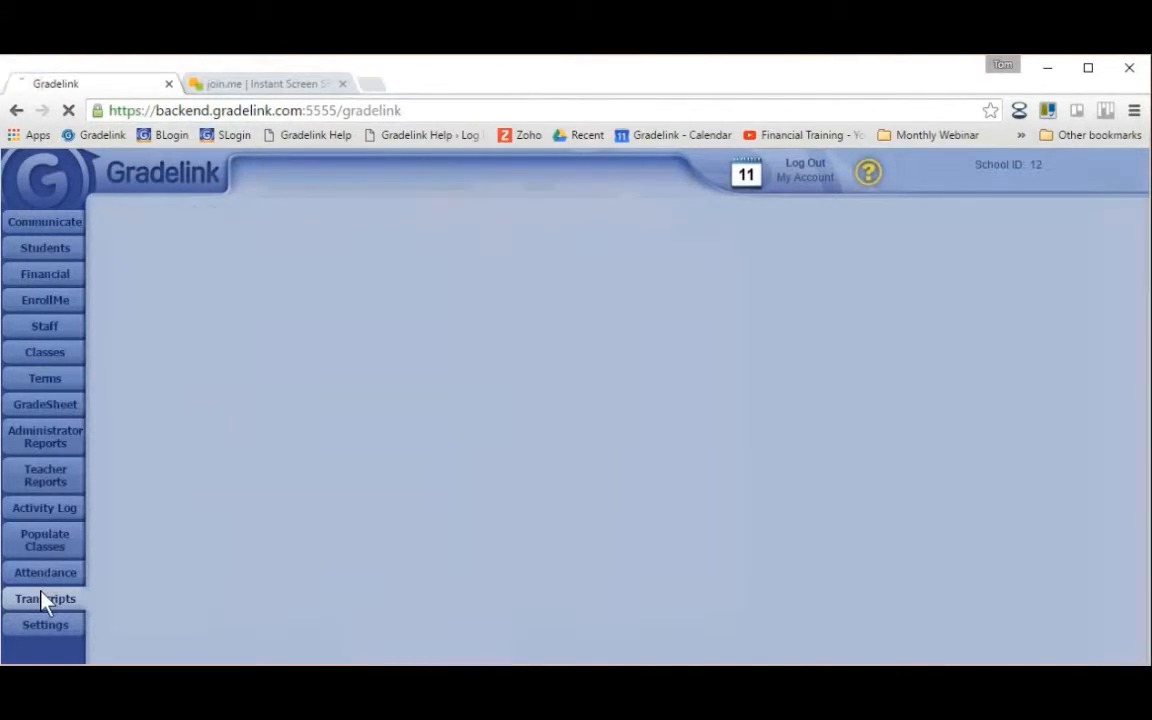
left_click(150, 284)
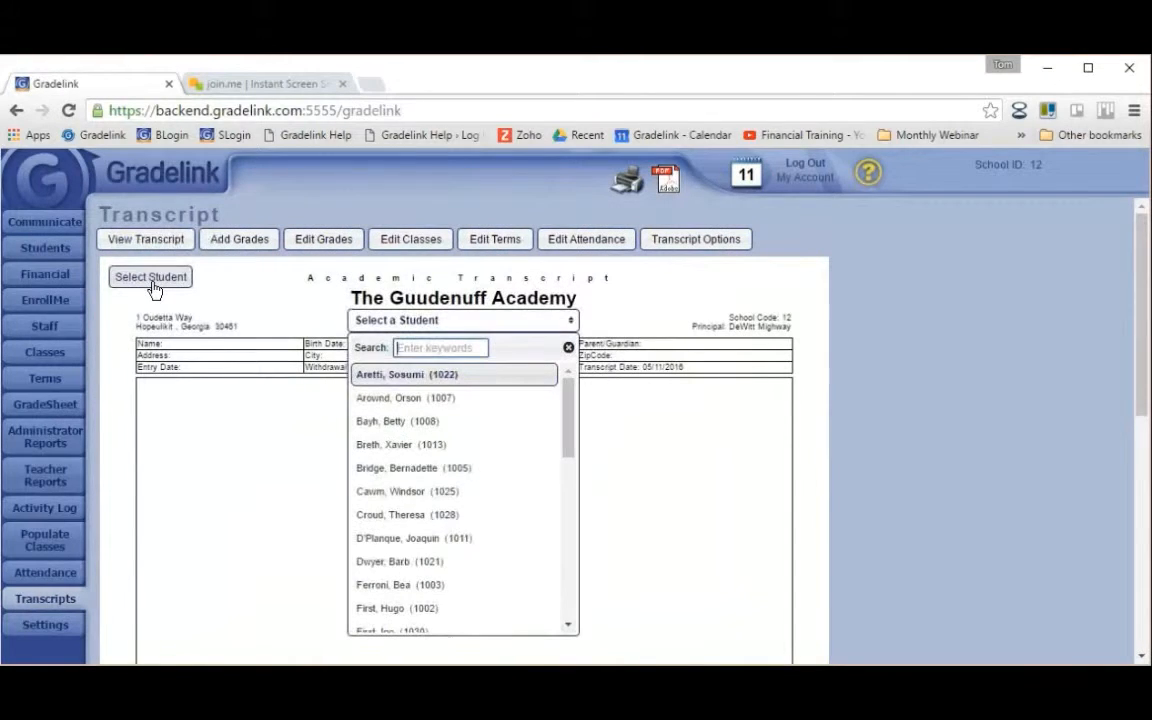
left_click(358, 378)
scroll(596, 519, "down", 3)
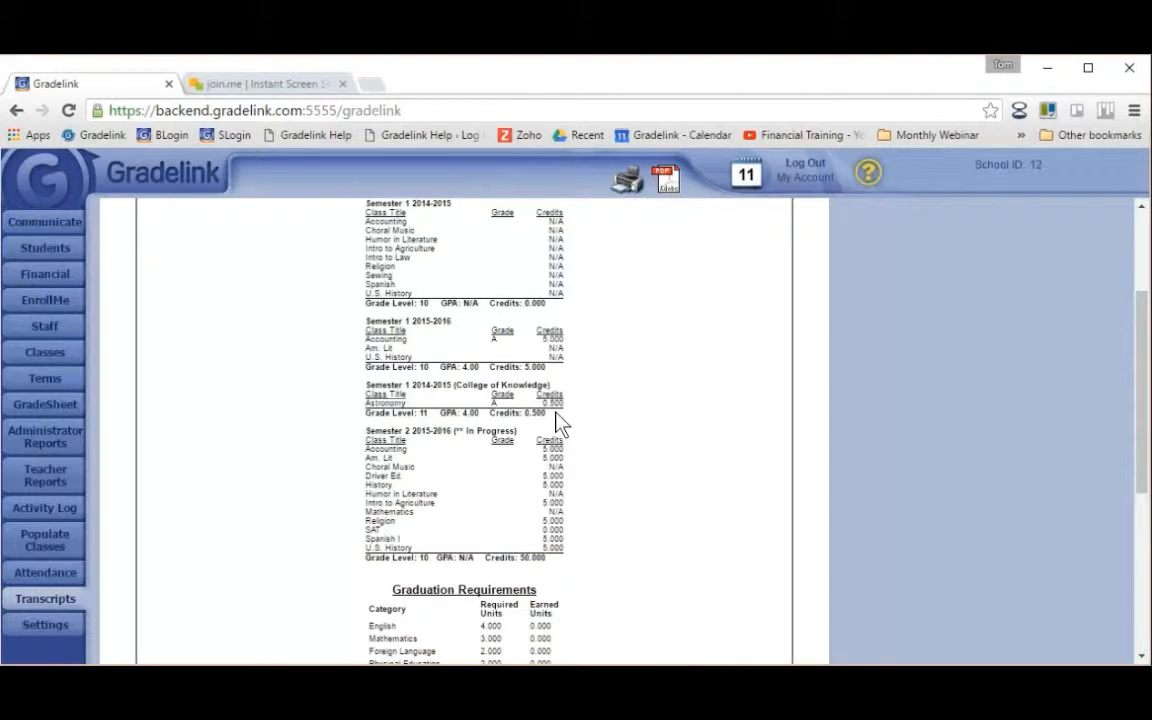
scroll(674, 391, "up", 3)
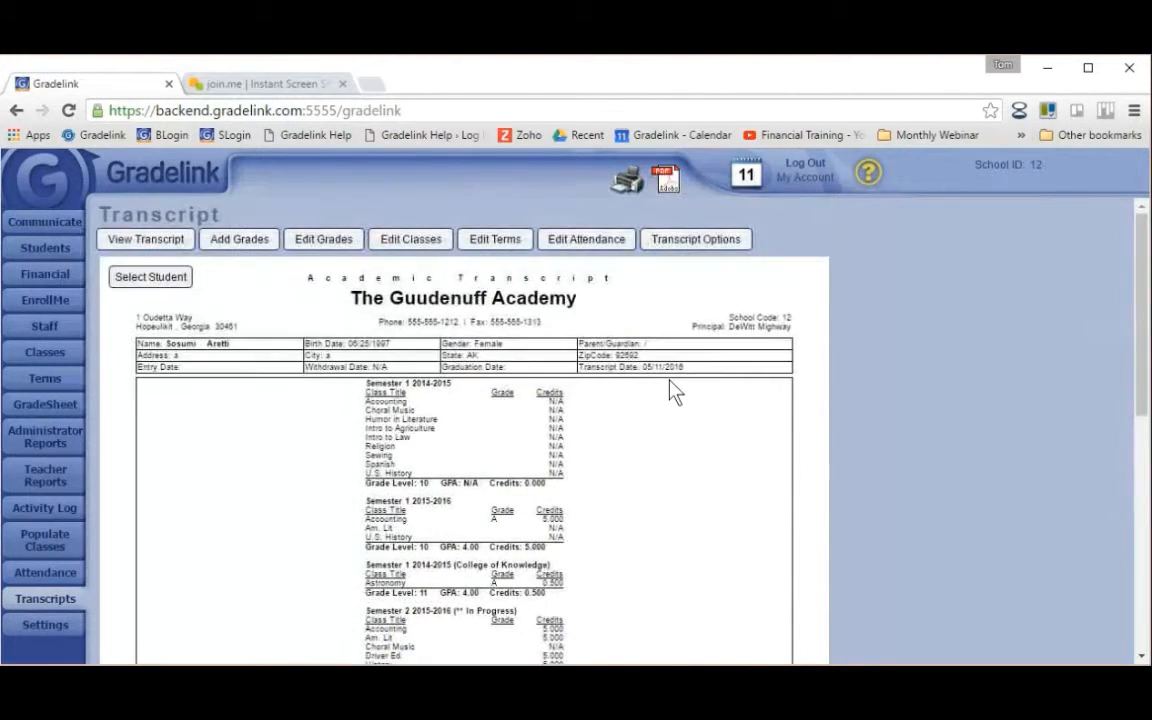
scroll(674, 391, "down", 3)
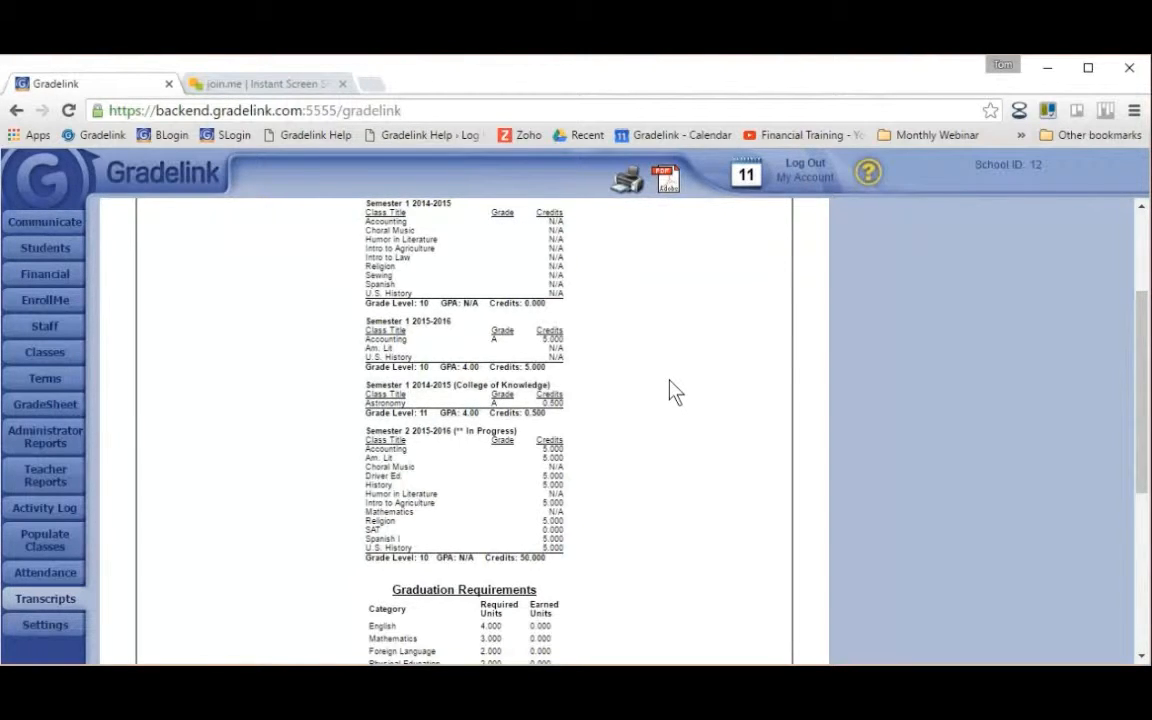
scroll(725, 368, "up", 3)
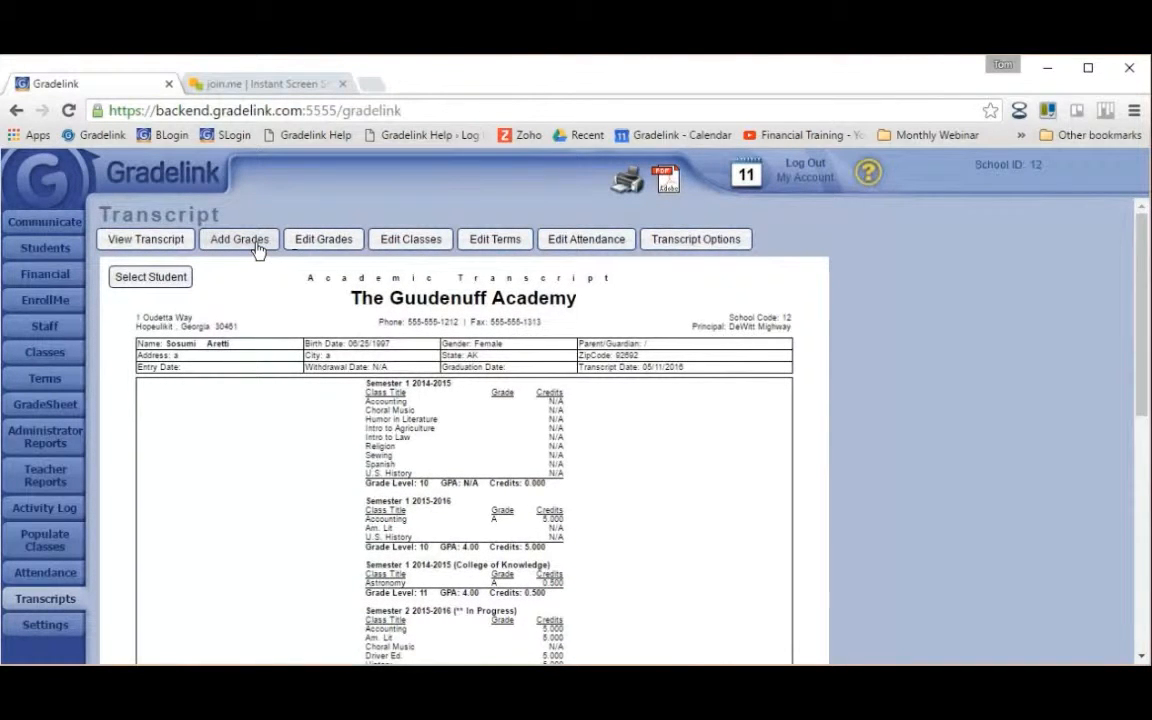
Open the first listed student's Quarter 4 2015-2016 Accounting grade for editing and examine its transcript fields
left_click(333, 248)
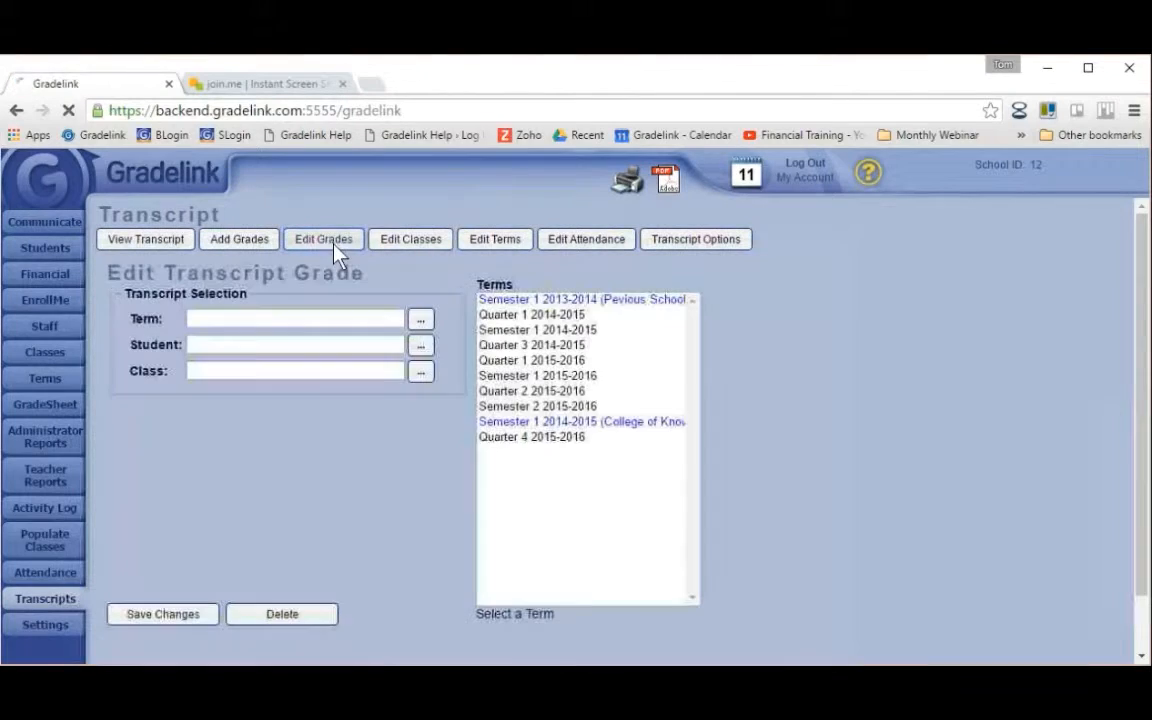
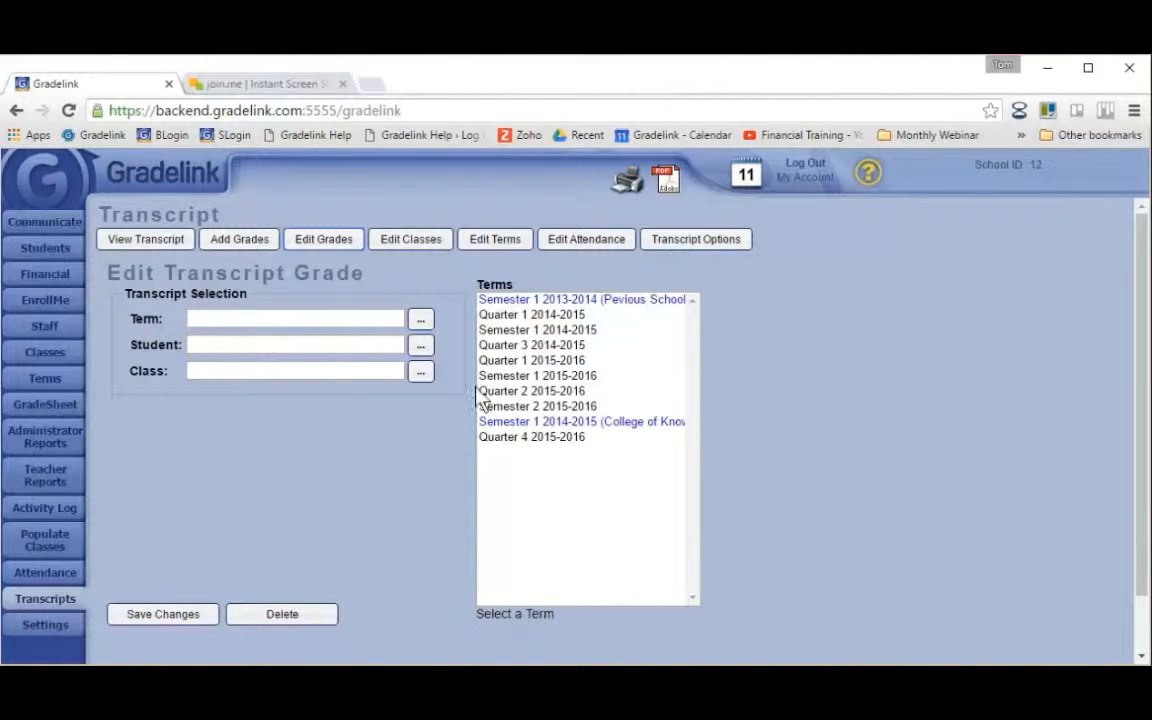
left_click(520, 440)
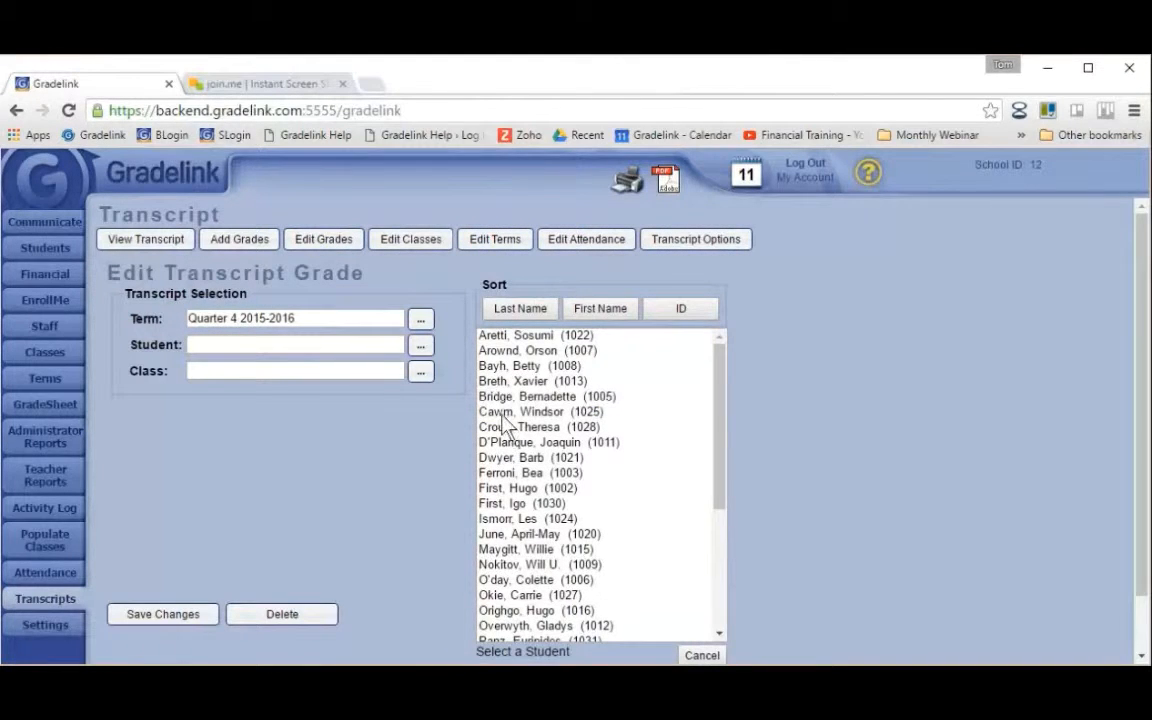
left_click(515, 336)
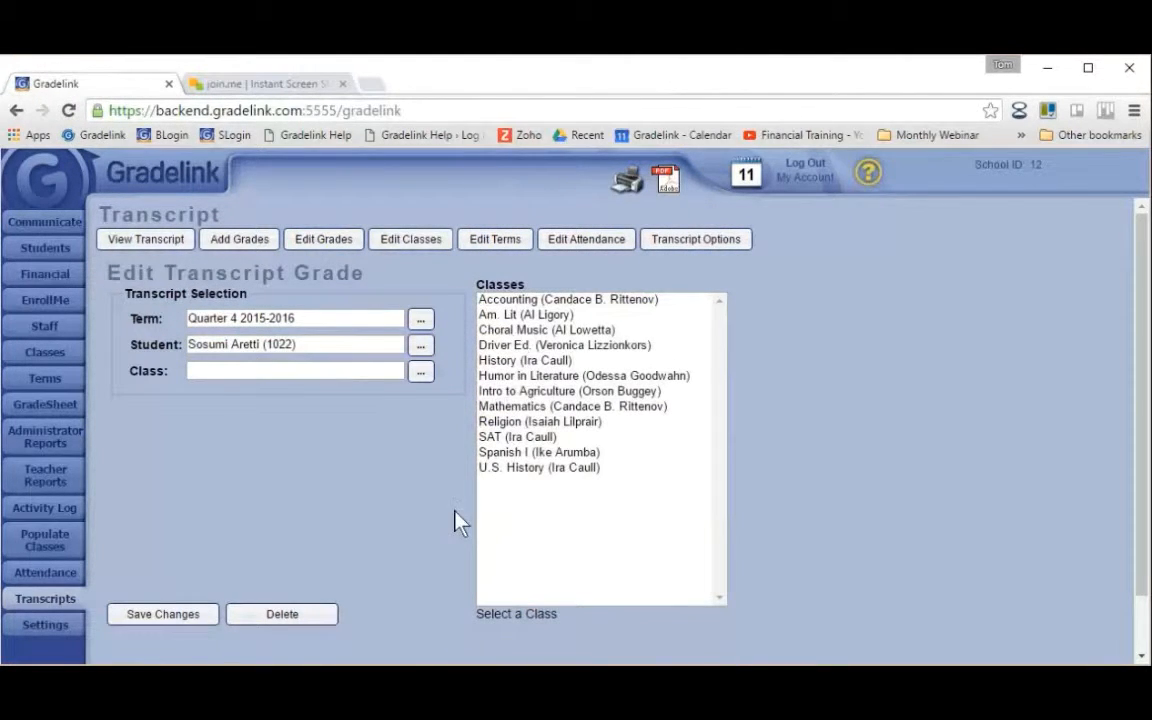
left_click(515, 300)
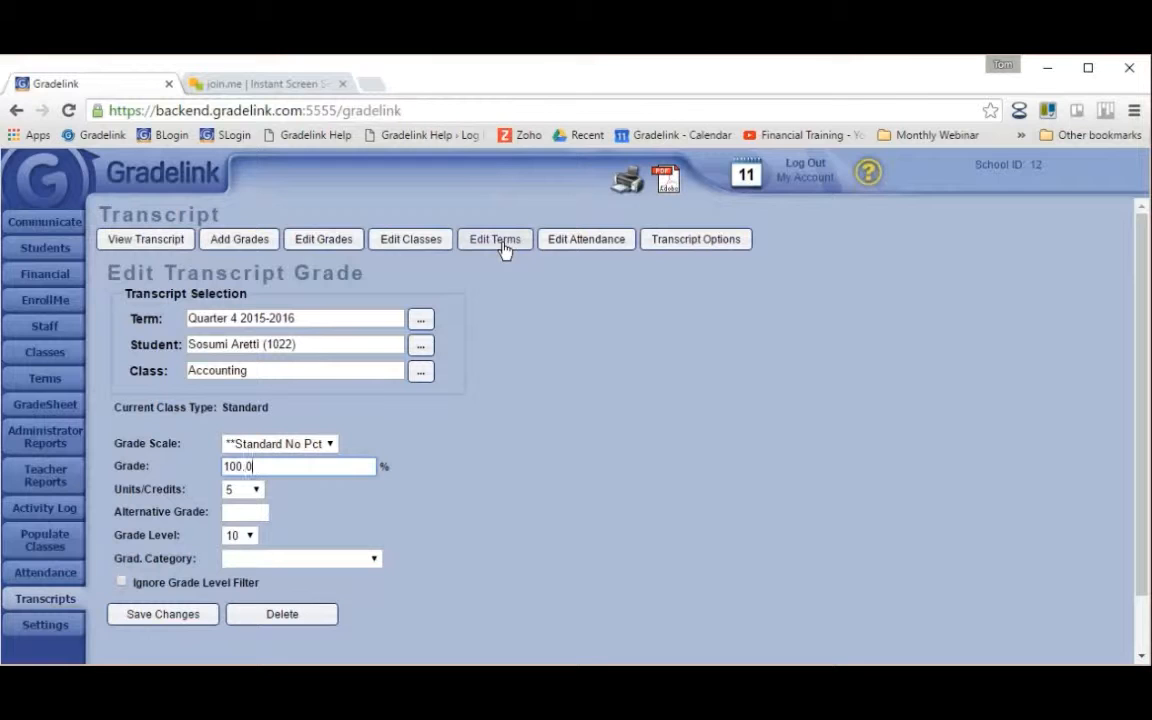
Edit the lower limit of the reported grade levels in the transcript options and save the changes
left_click(706, 246)
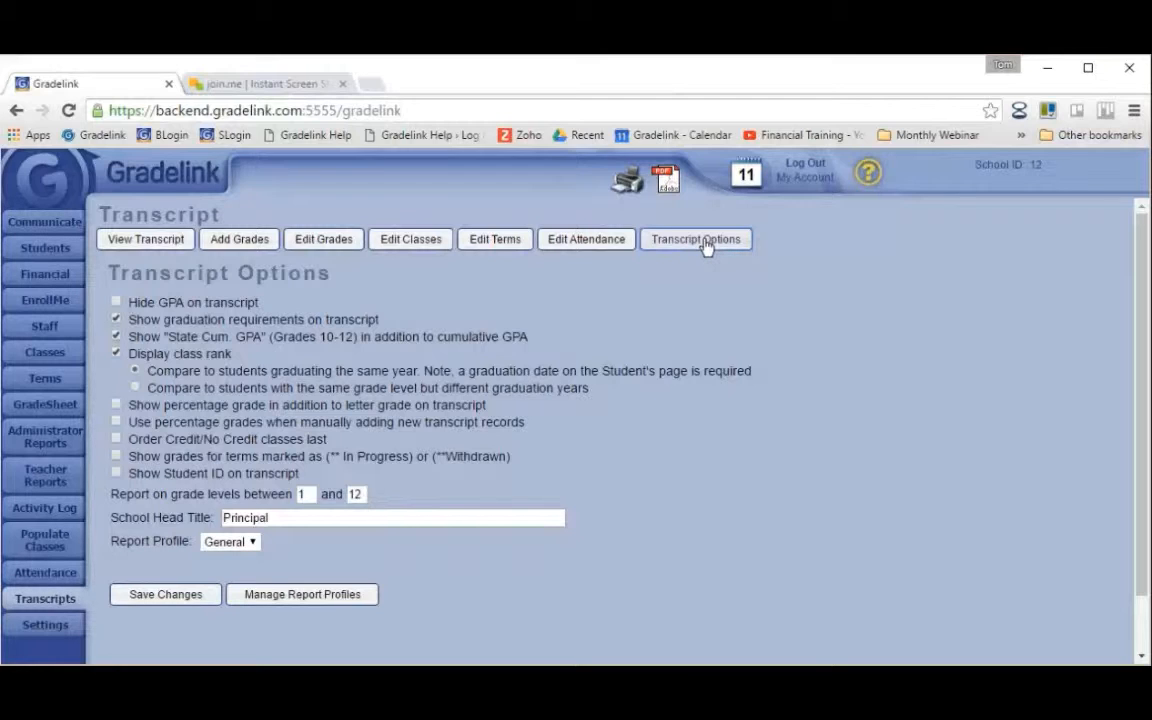
double_click(302, 495)
left_click(170, 598)
Display the transcript and examine its term listings, graduation requirements, cumulative GPA and class rank
left_click(186, 244)
scroll(617, 501, "down", 5)
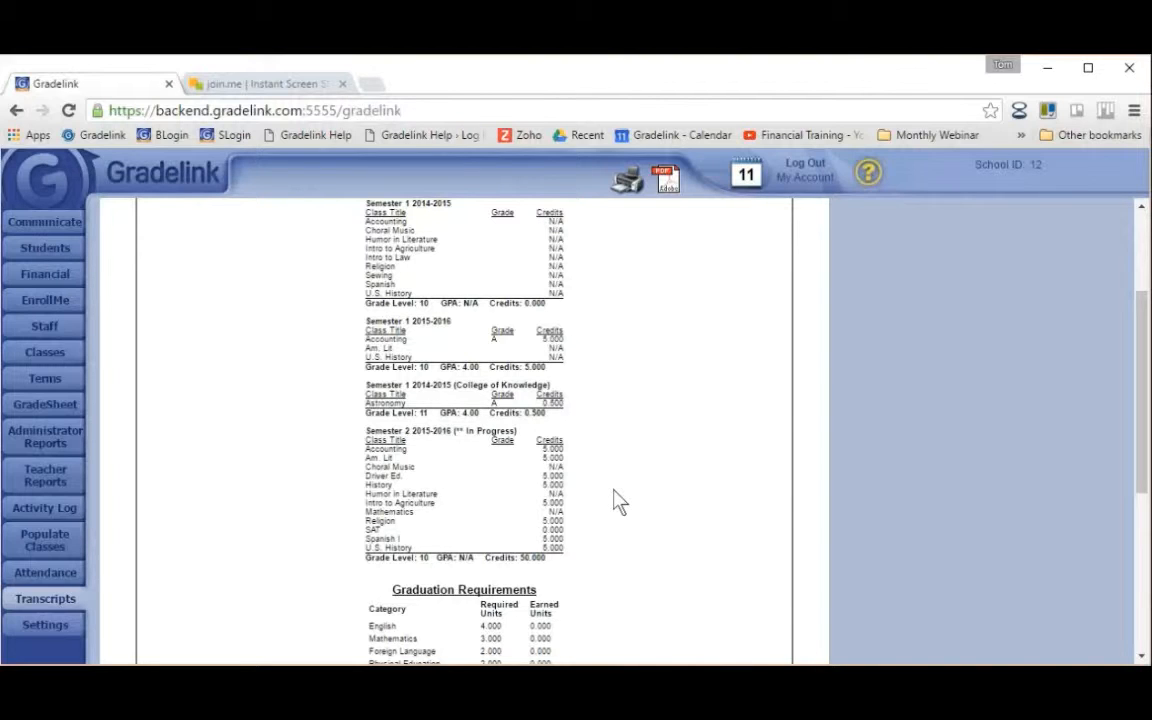
scroll(617, 500, "down", 5)
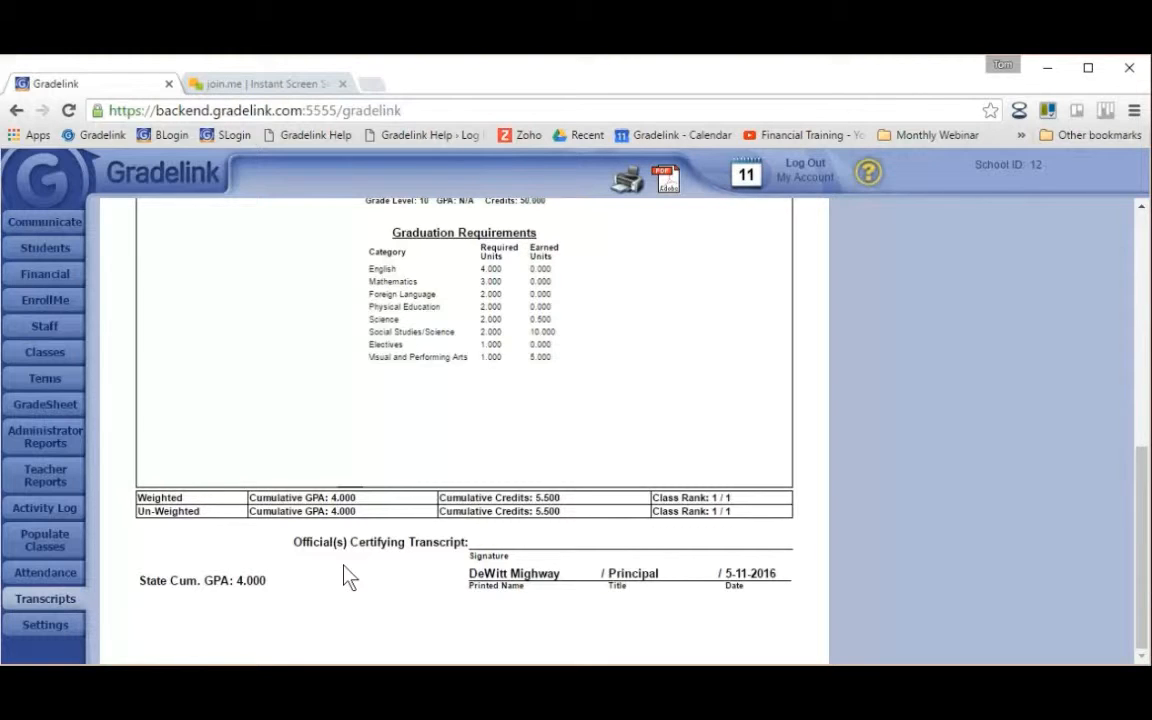
Try the Ignore Filter option on a new class entry and discard the entry
left_click(45, 354)
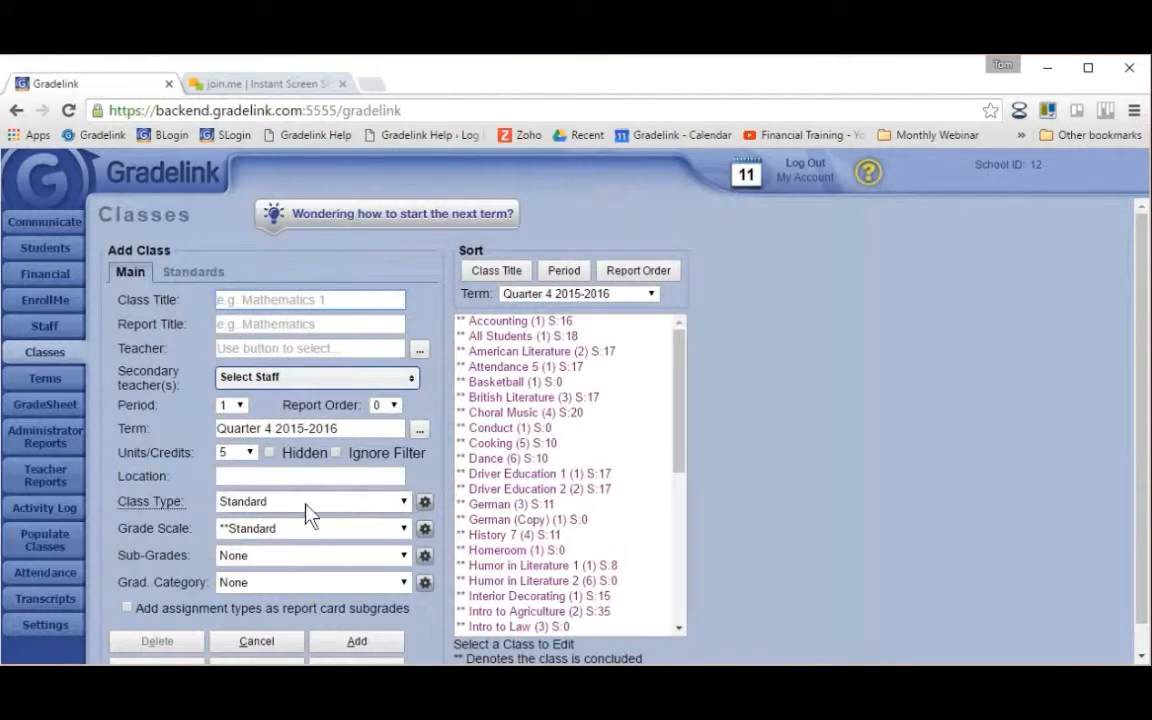
left_click(338, 453)
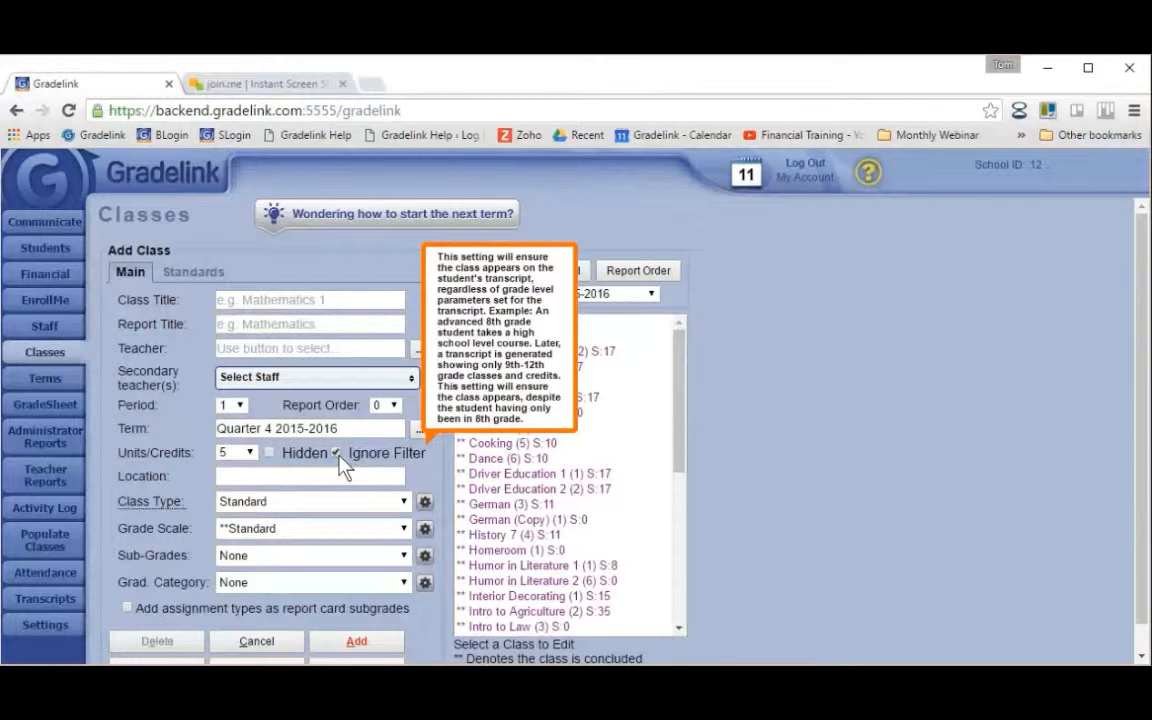
left_click(257, 643)
Return to the transcripts, select the first listed student and review the resulting academic transcript
left_click(55, 600)
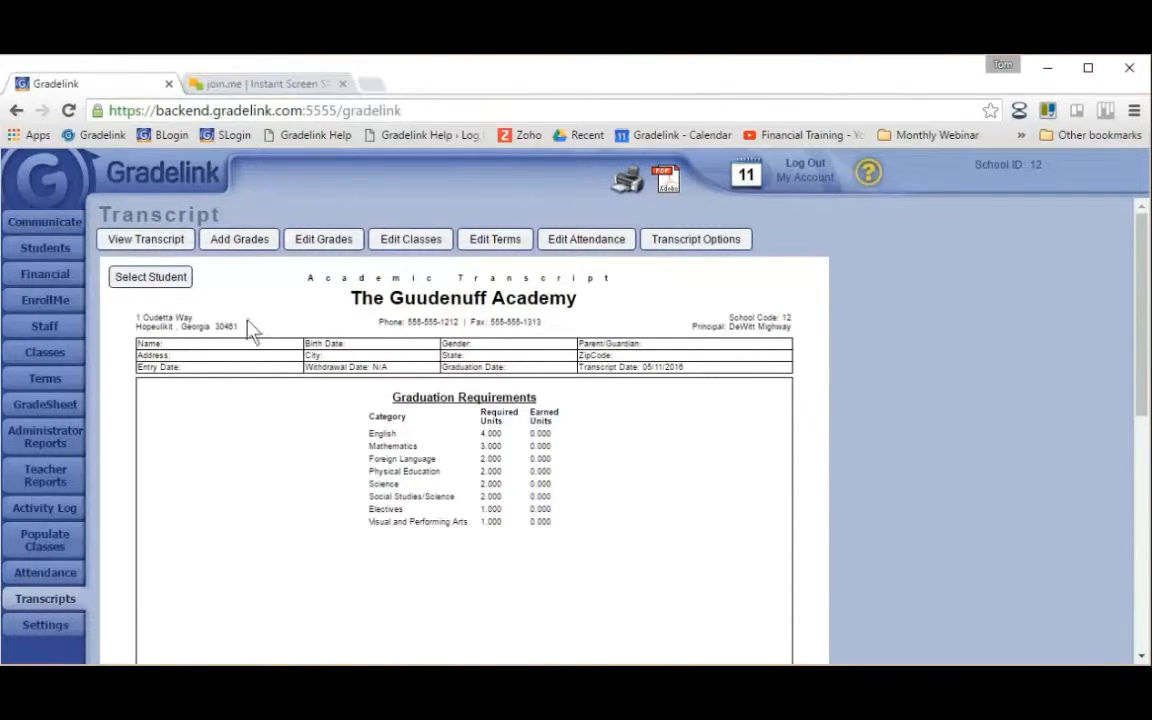
left_click(165, 285)
left_click(400, 374)
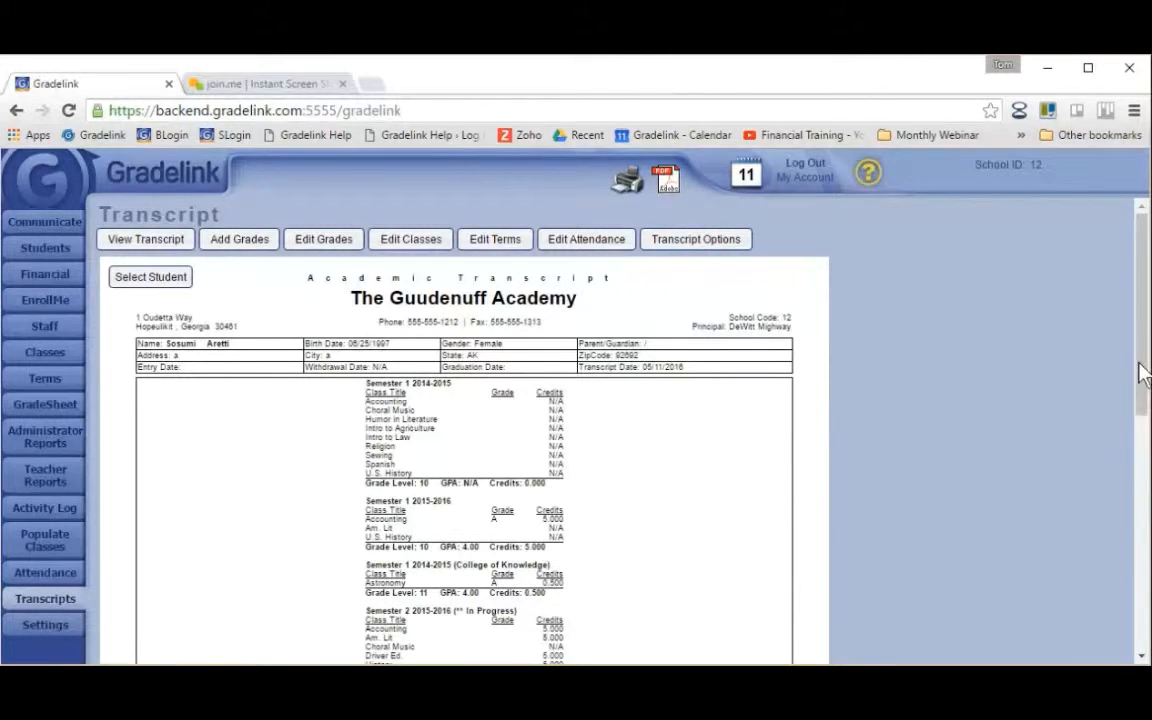
scroll(1145, 368, "down", 1)
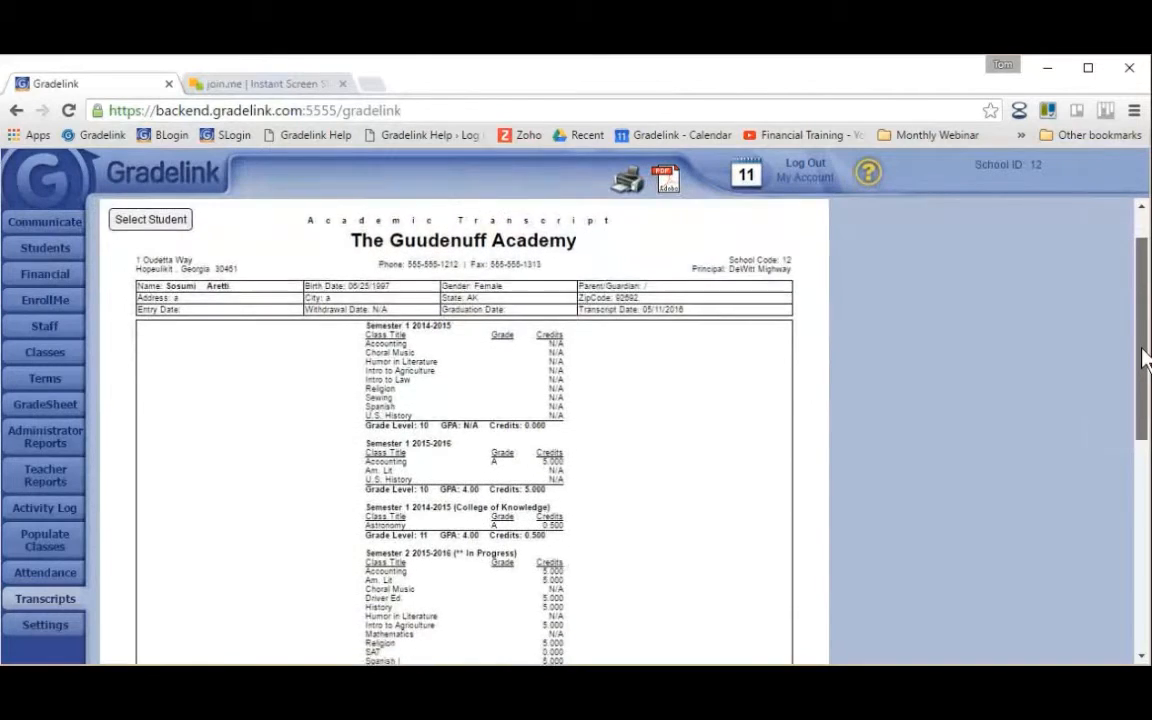
scroll(1142, 360, "up", 1)
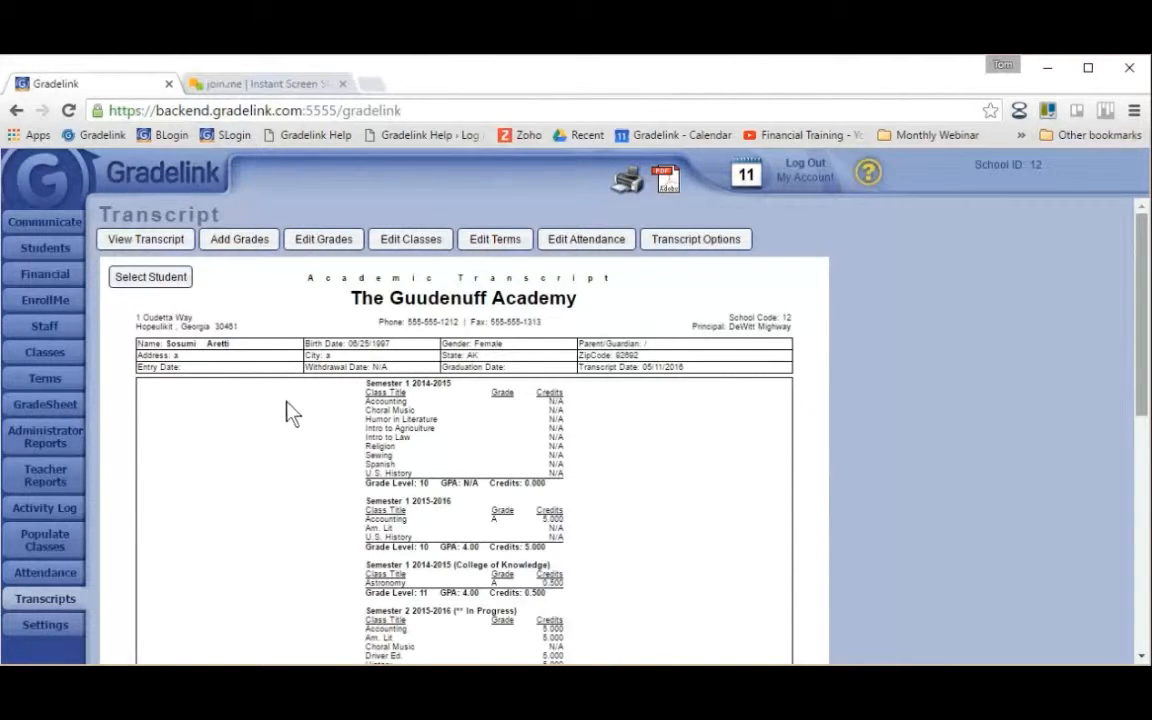
Examine the settings of the Semester 1 2016-2017 and Quarter 1 2016-2017 terms, leaving them unedited
left_click(52, 384)
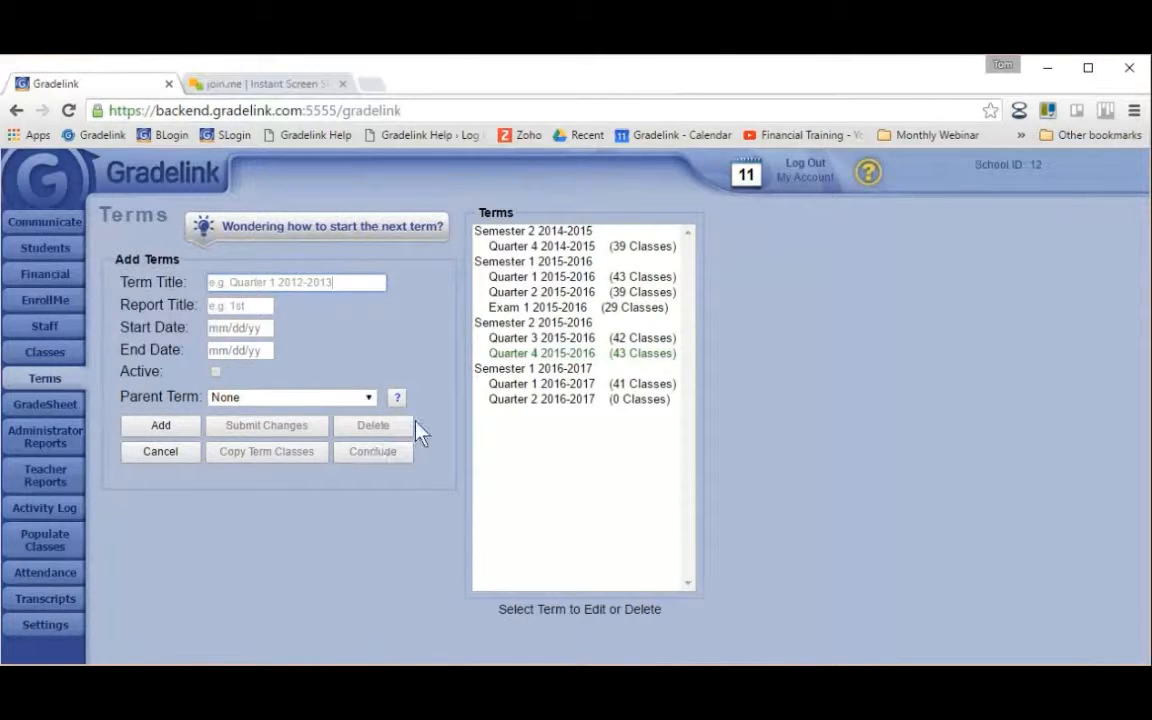
left_click(494, 374)
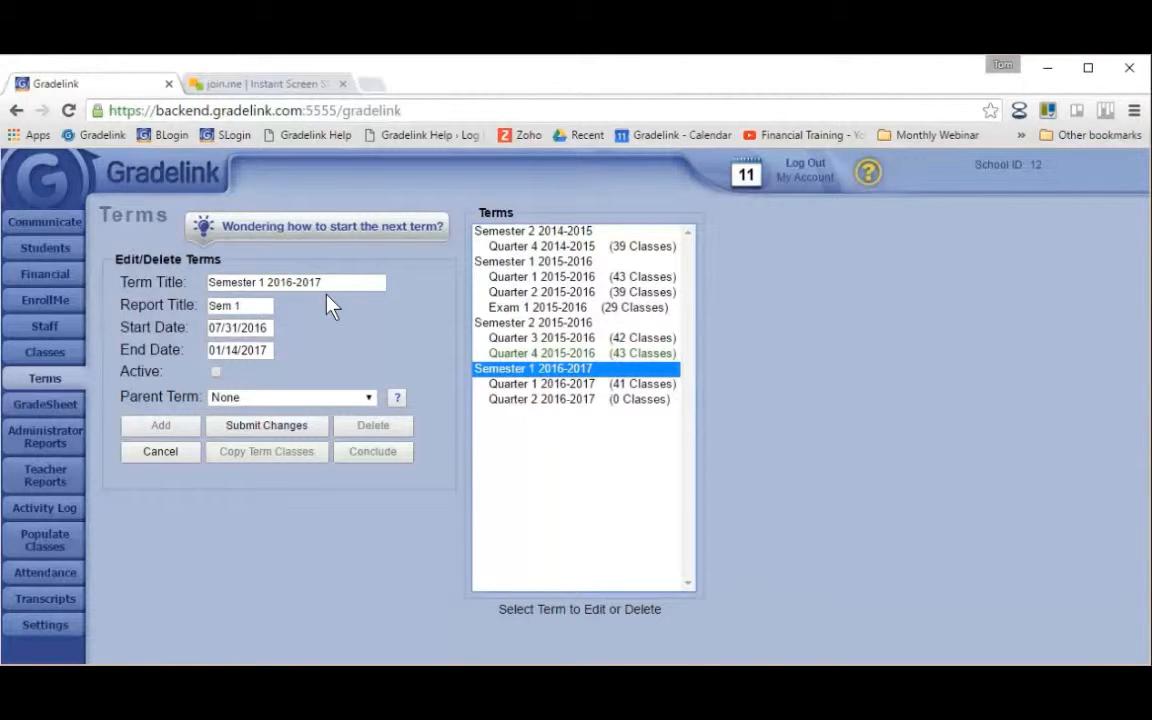
left_click(527, 385)
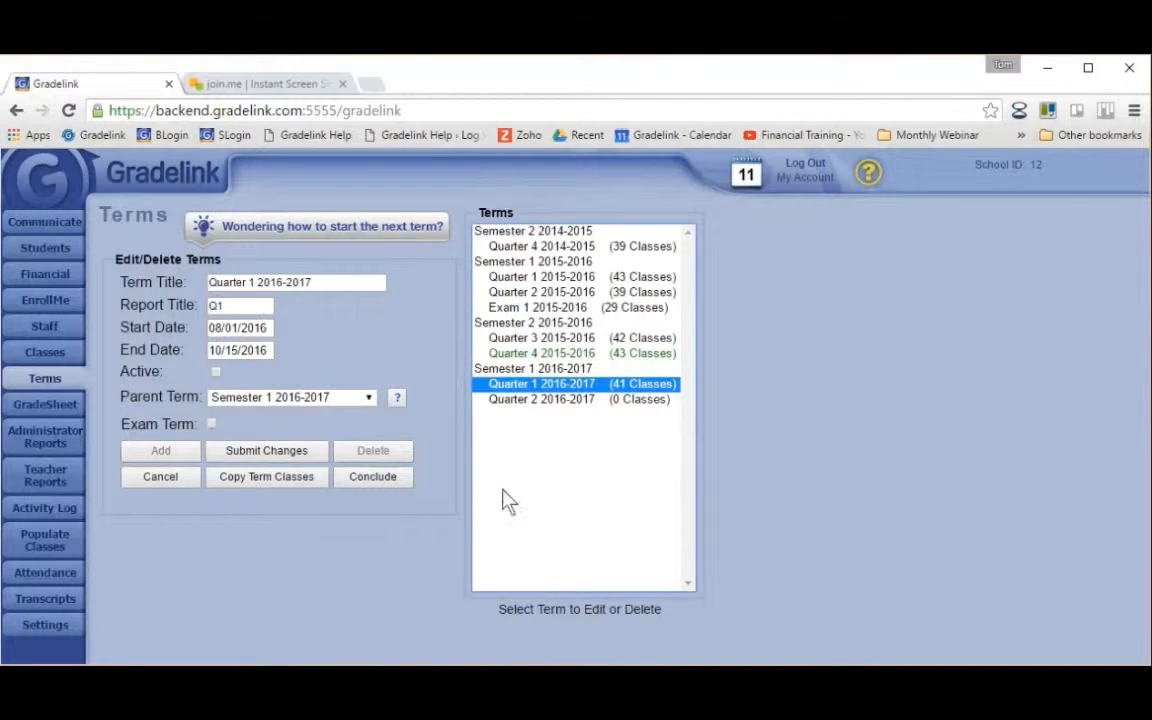
left_click(180, 478)
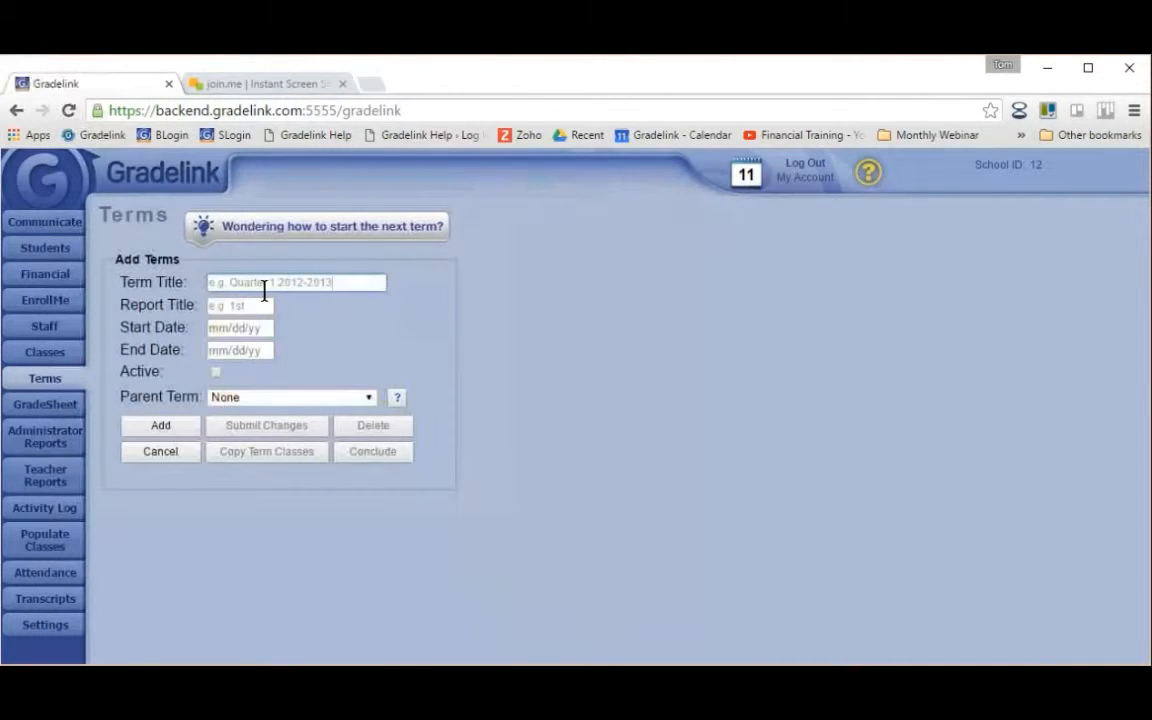
Enter a new term titled Midterm Exams 2016-2017 with the report title Mid
left_click(262, 291)
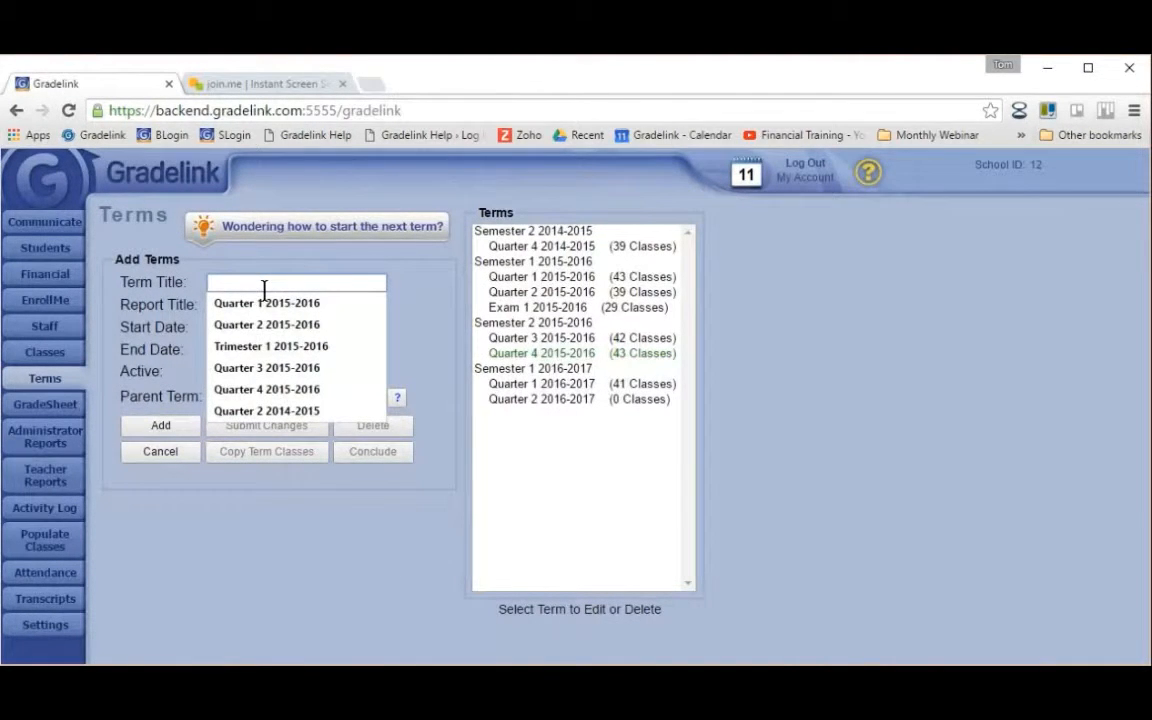
type("Midt")
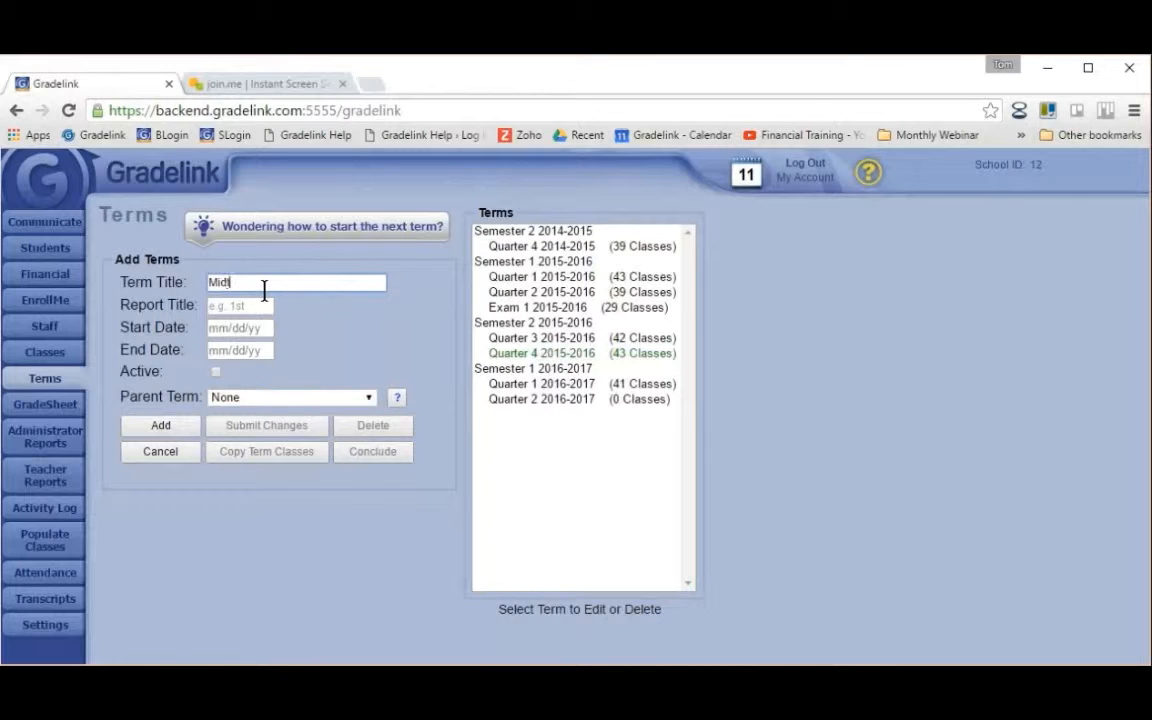
type("erm Exams 2016-2017")
left_click(244, 311)
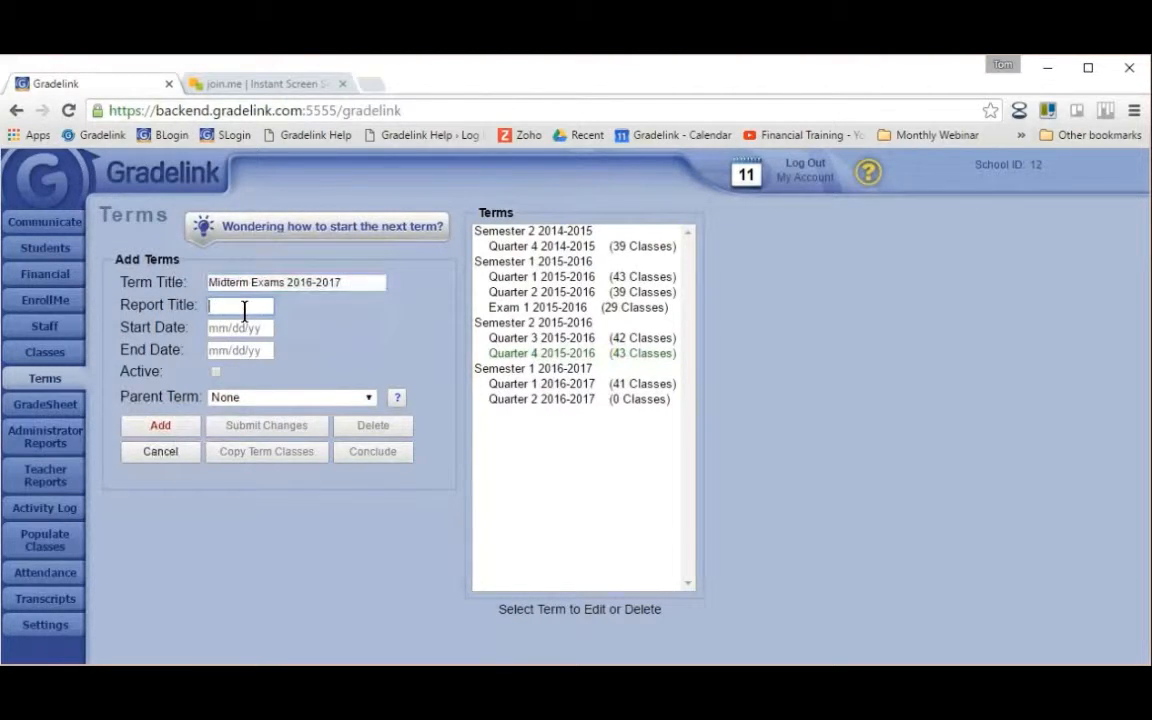
type("Mid")
Set the new term's start date to 12/19/2016 and its end date to 12/21/2016
left_click(246, 330)
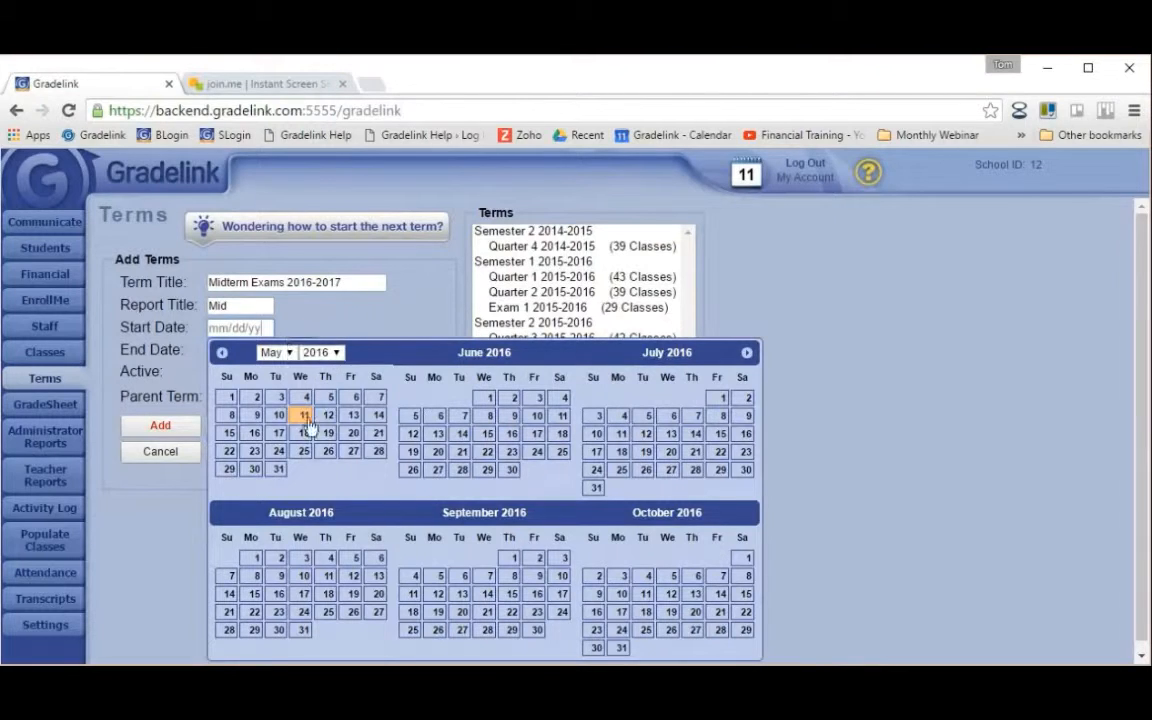
left_click(746, 353)
left_click(746, 353)
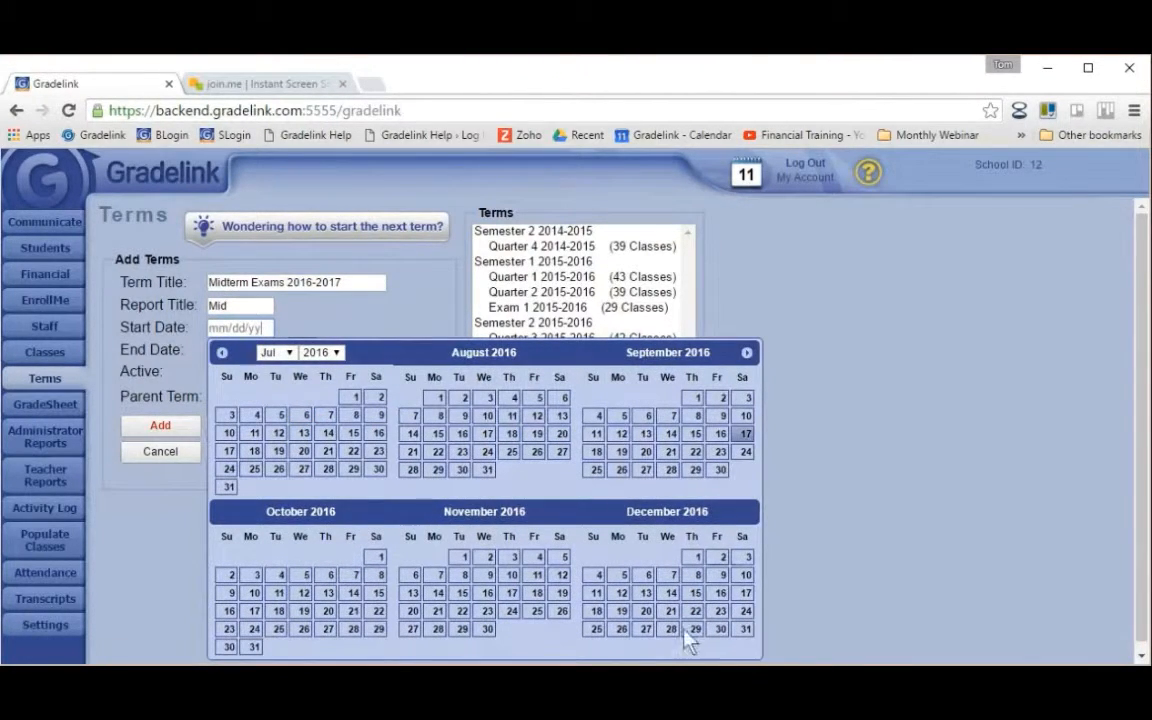
left_click(621, 613)
left_click(238, 352)
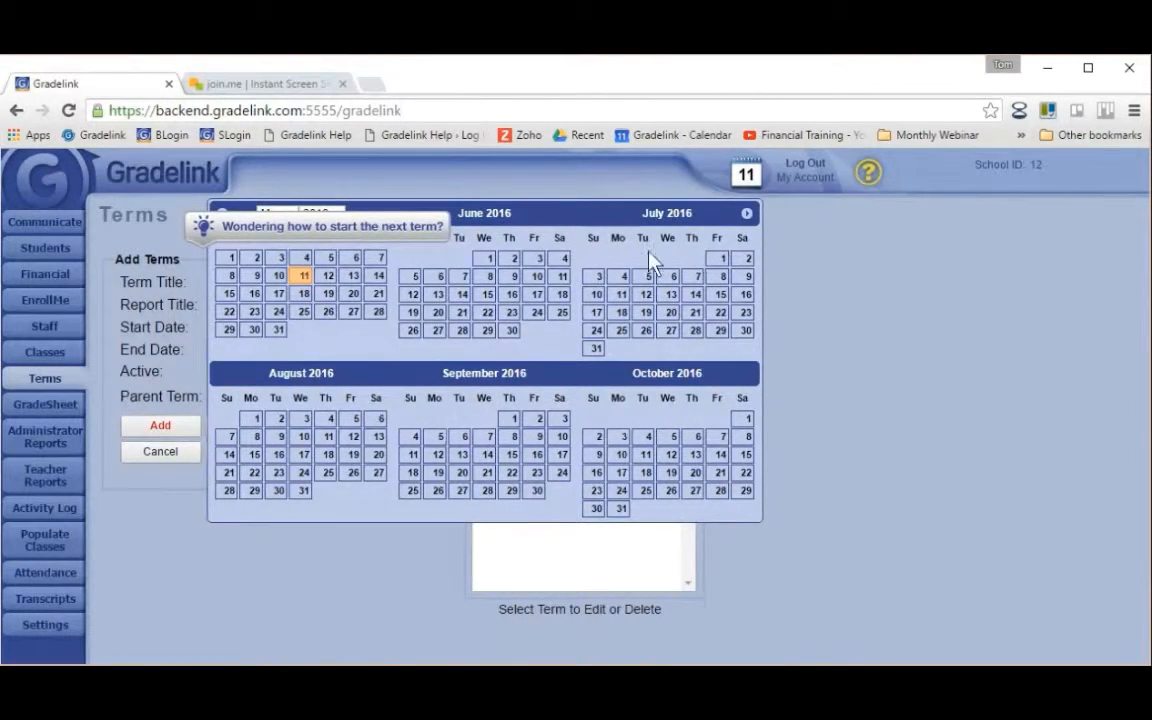
left_click(747, 214)
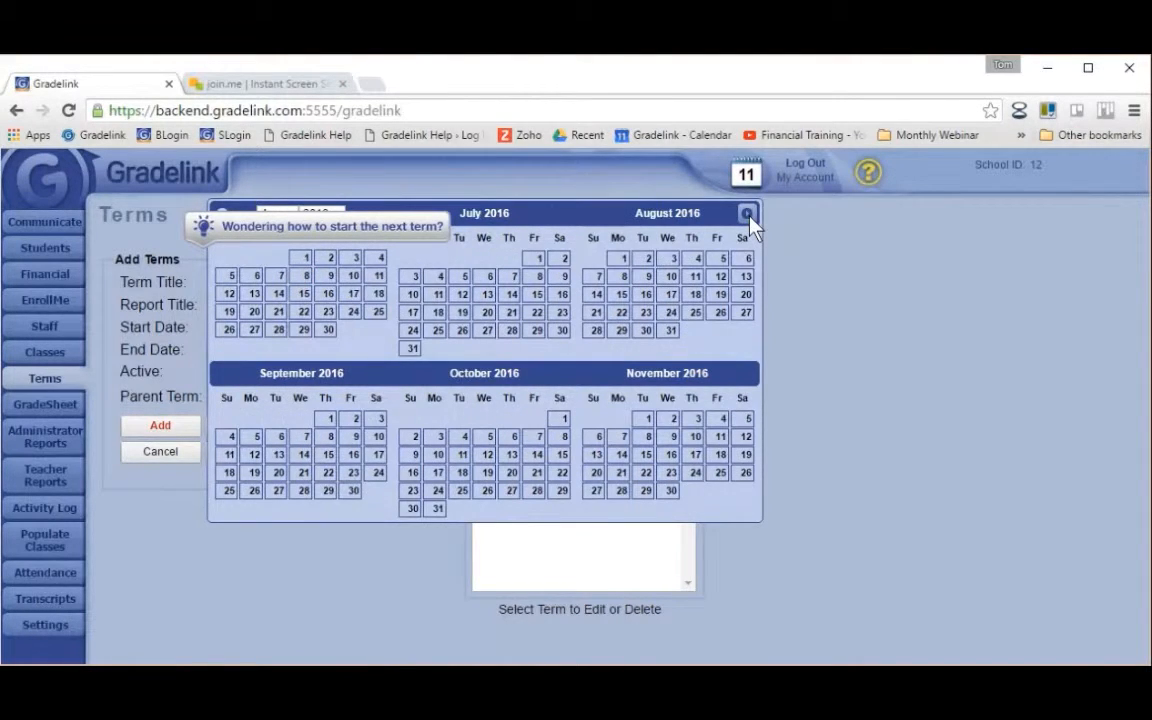
left_click(747, 214)
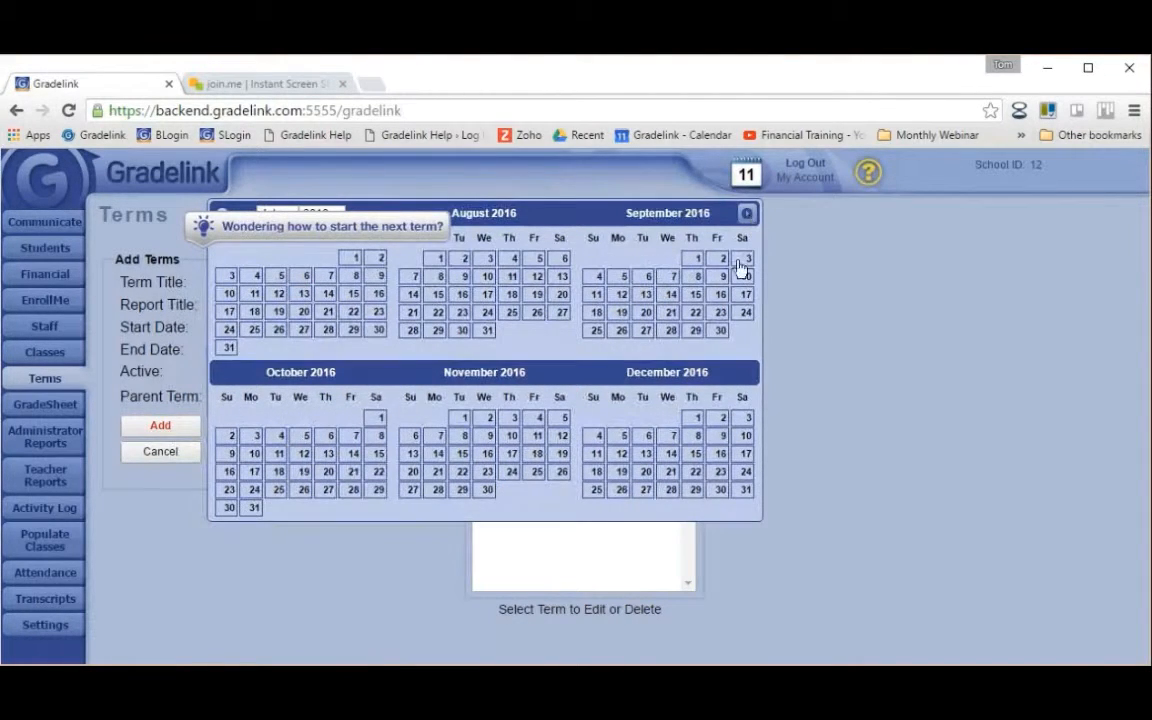
left_click(671, 472)
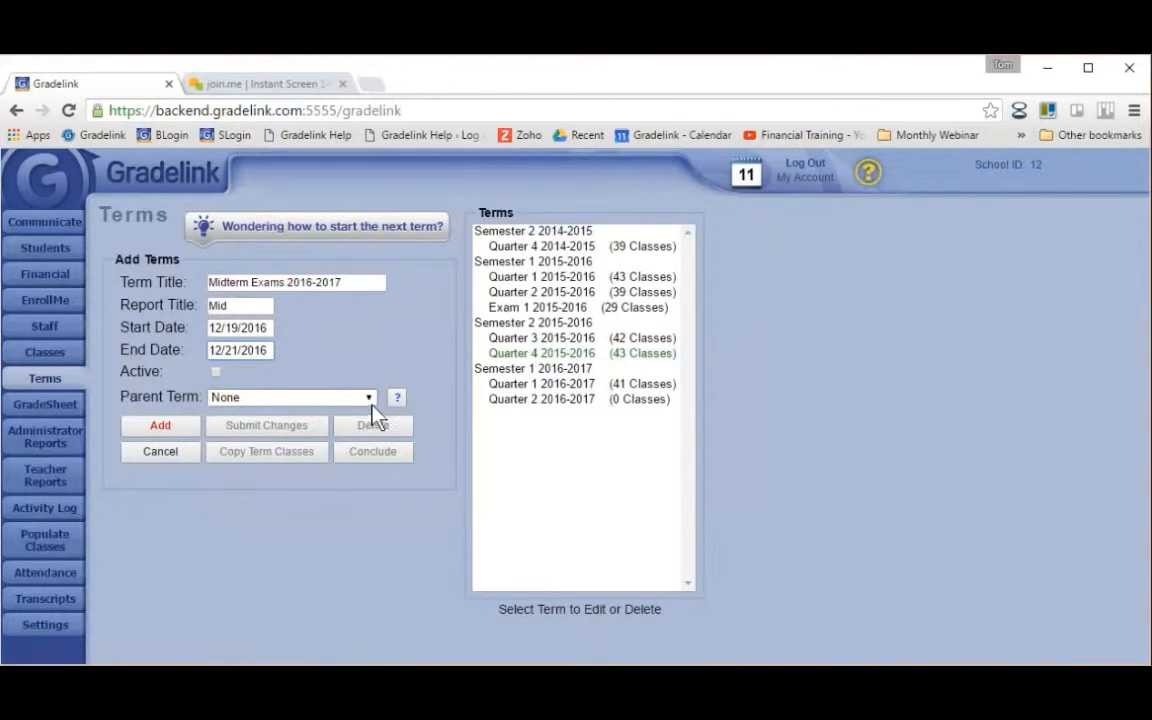
Assign the parent term Semester 1 2016-2017, mark it as an exam term with 10% weight, and add the term
left_click(310, 487)
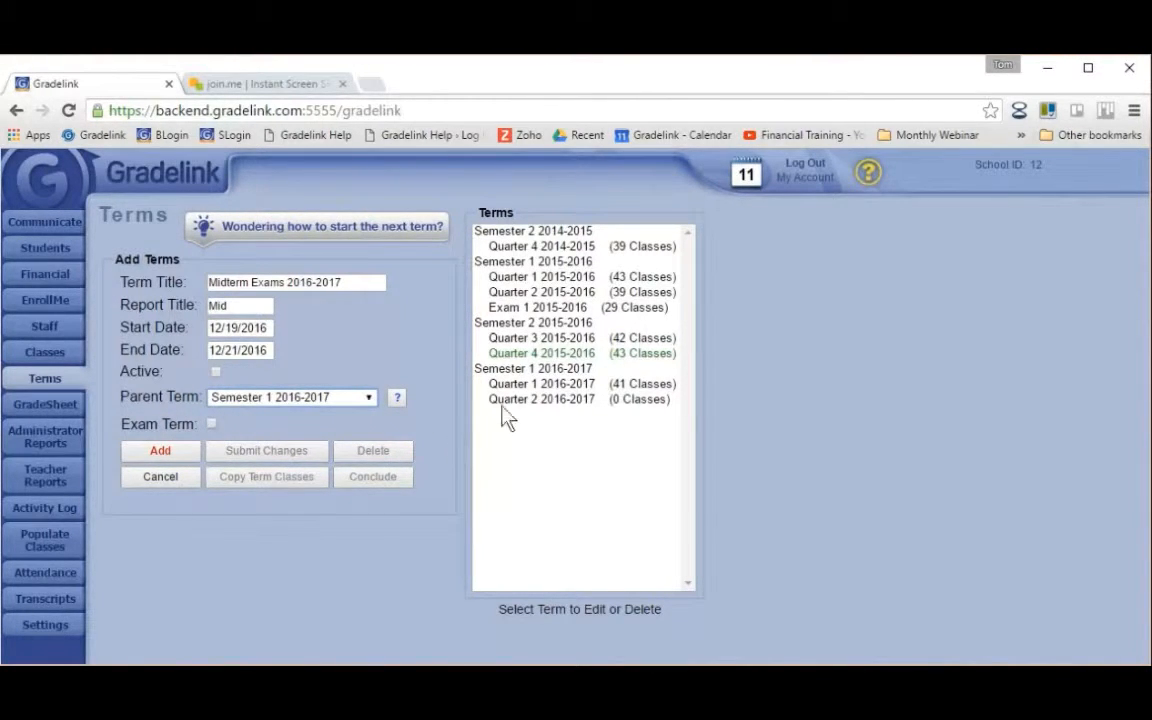
left_click(212, 425)
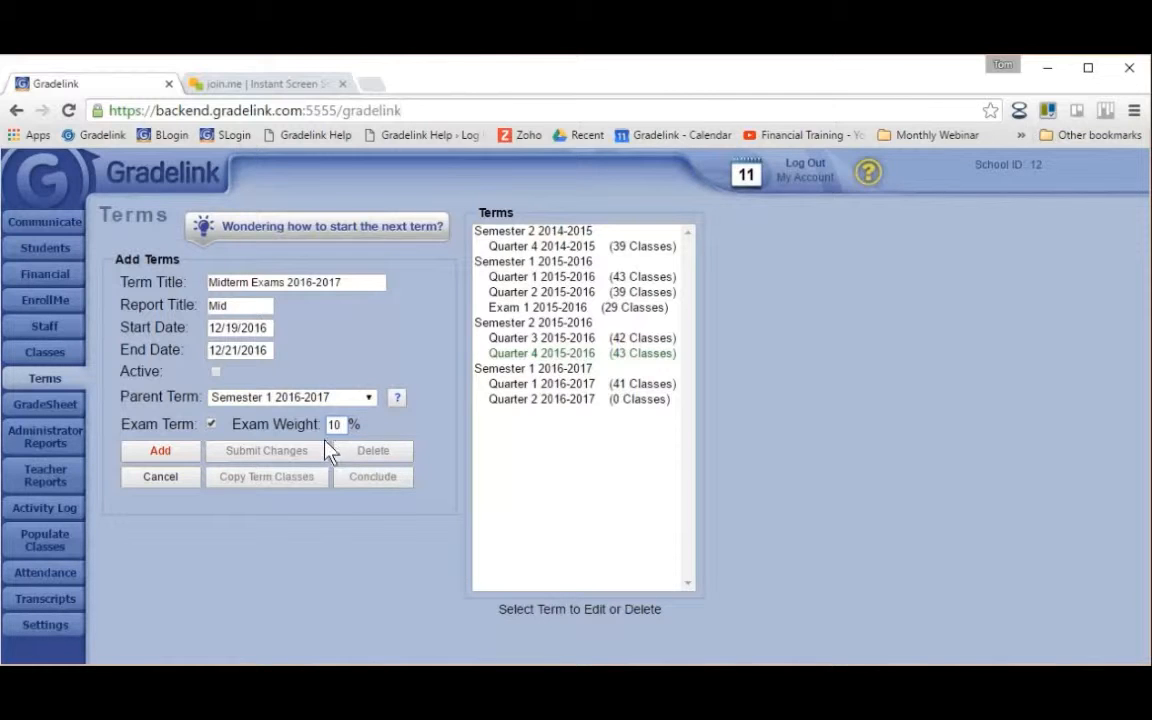
left_click(158, 454)
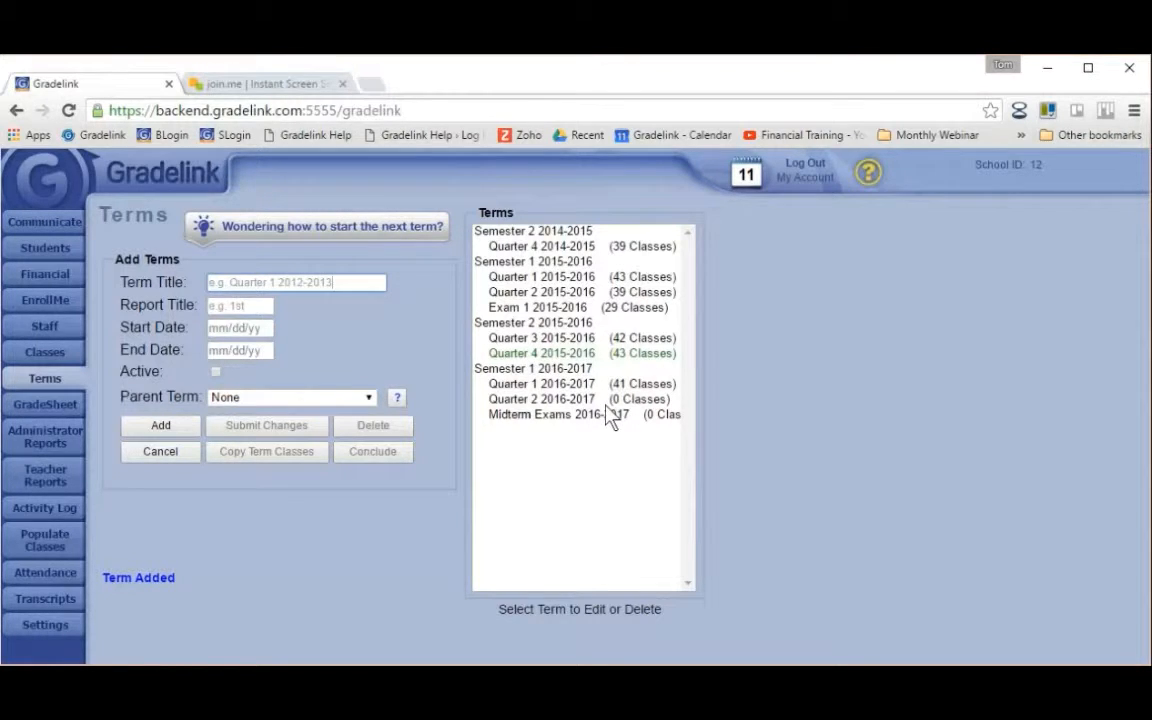
Try to copy the classes of the Quarter 1 2016-2017 term
left_click(526, 388)
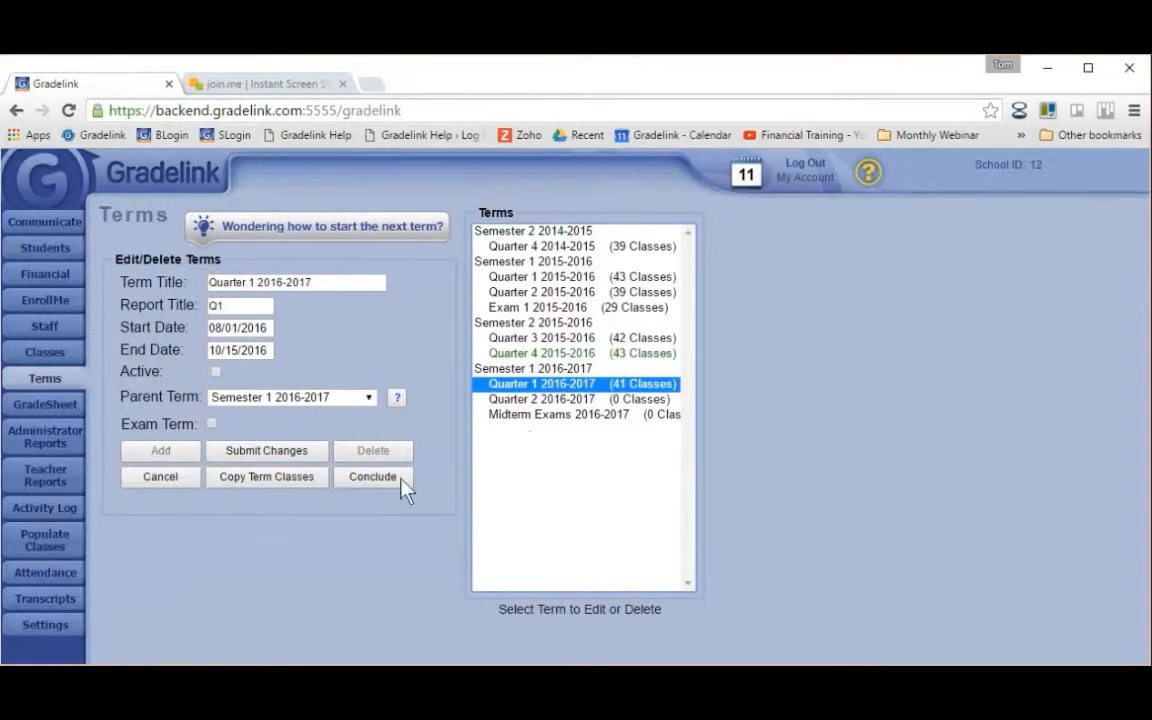
left_click(281, 481)
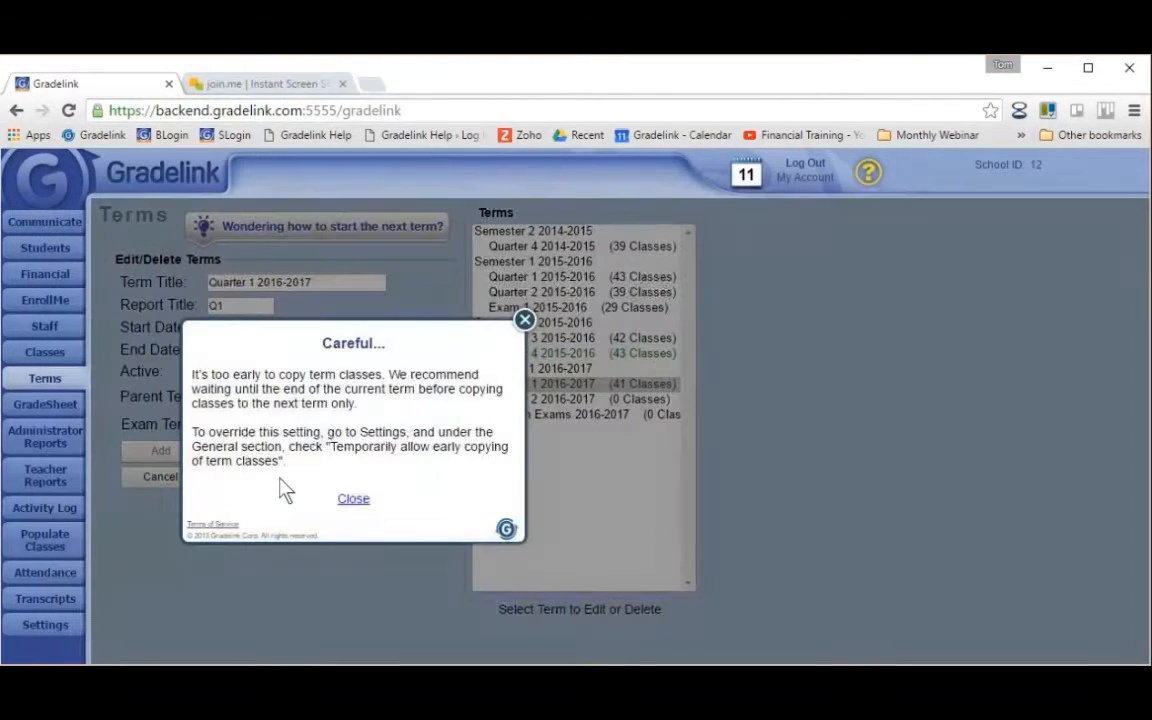
left_click(524, 322)
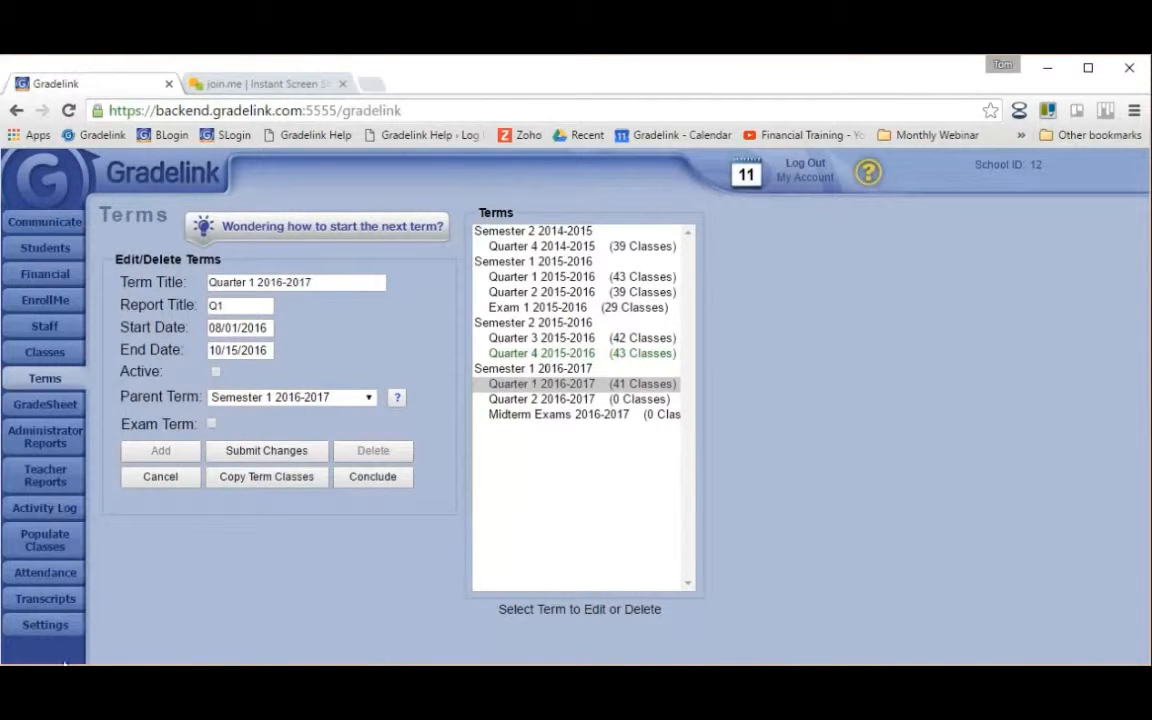
Temporarily allow early copying of term classes in the general school settings, accept the warning, and save the changes
left_click_drag(40, 628, 72, 640)
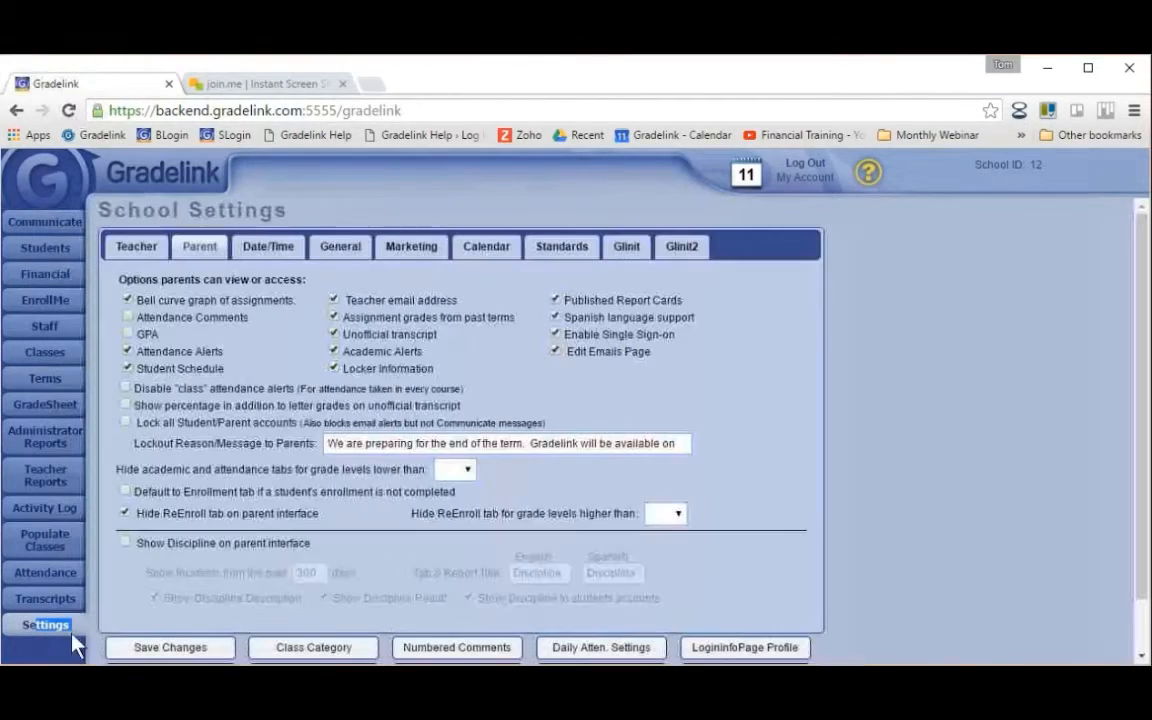
left_click(356, 254)
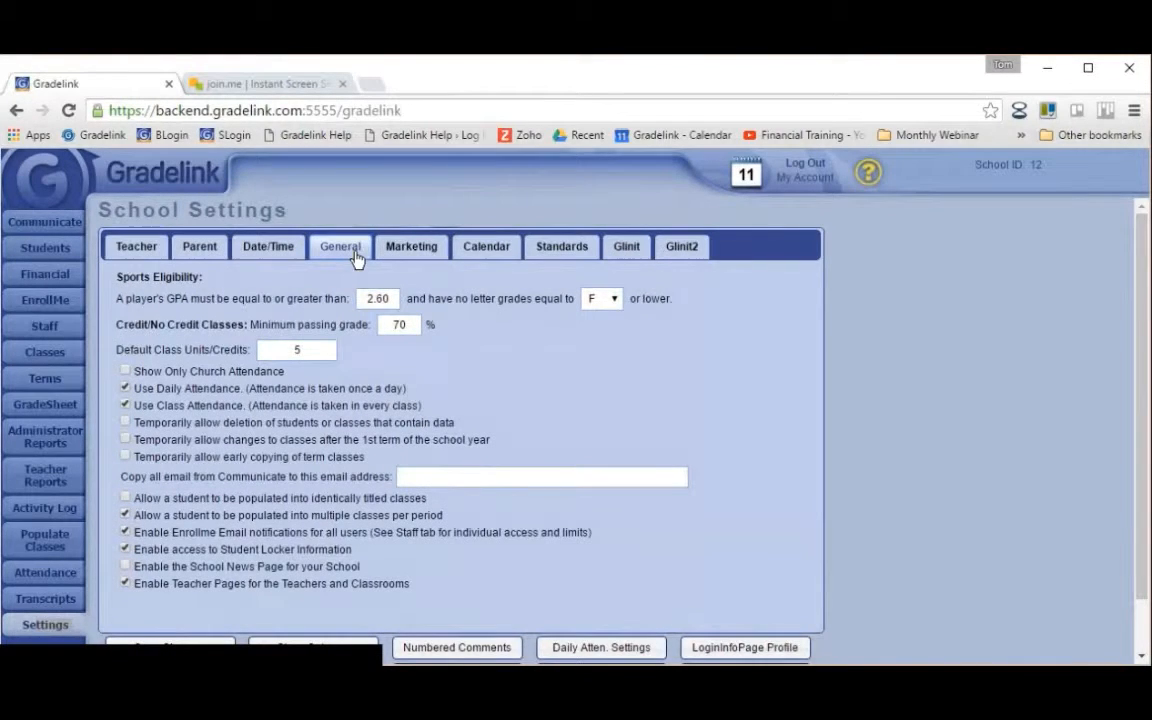
left_click(125, 457)
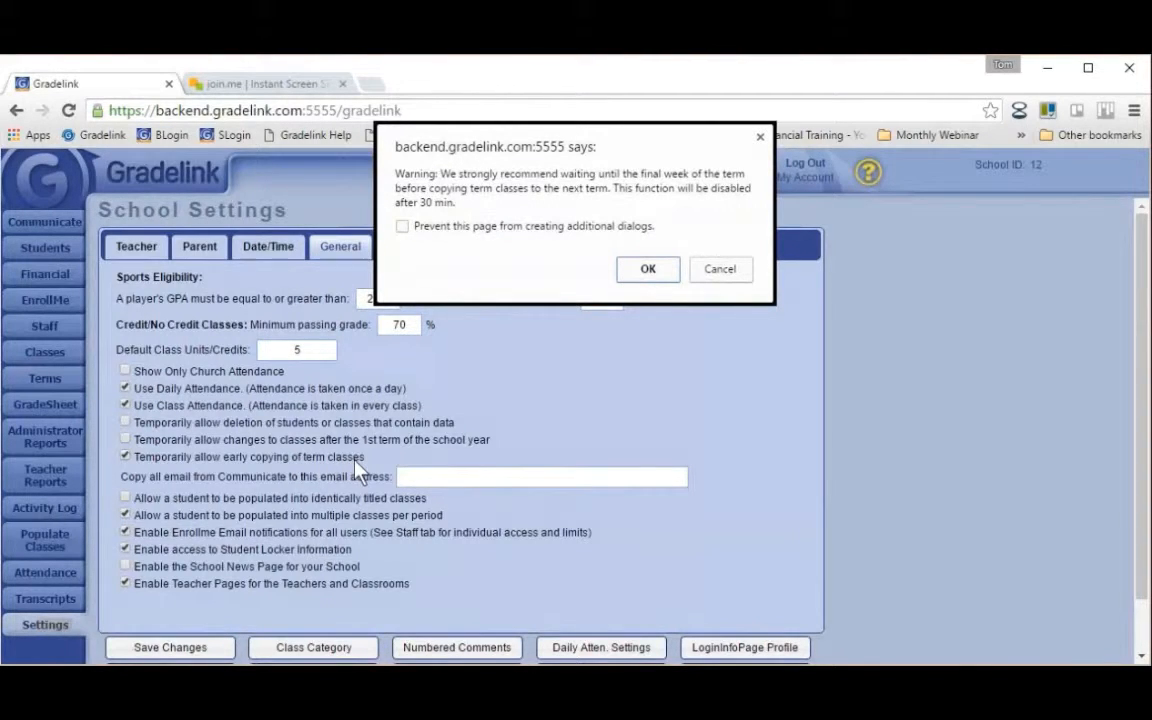
left_click(646, 270)
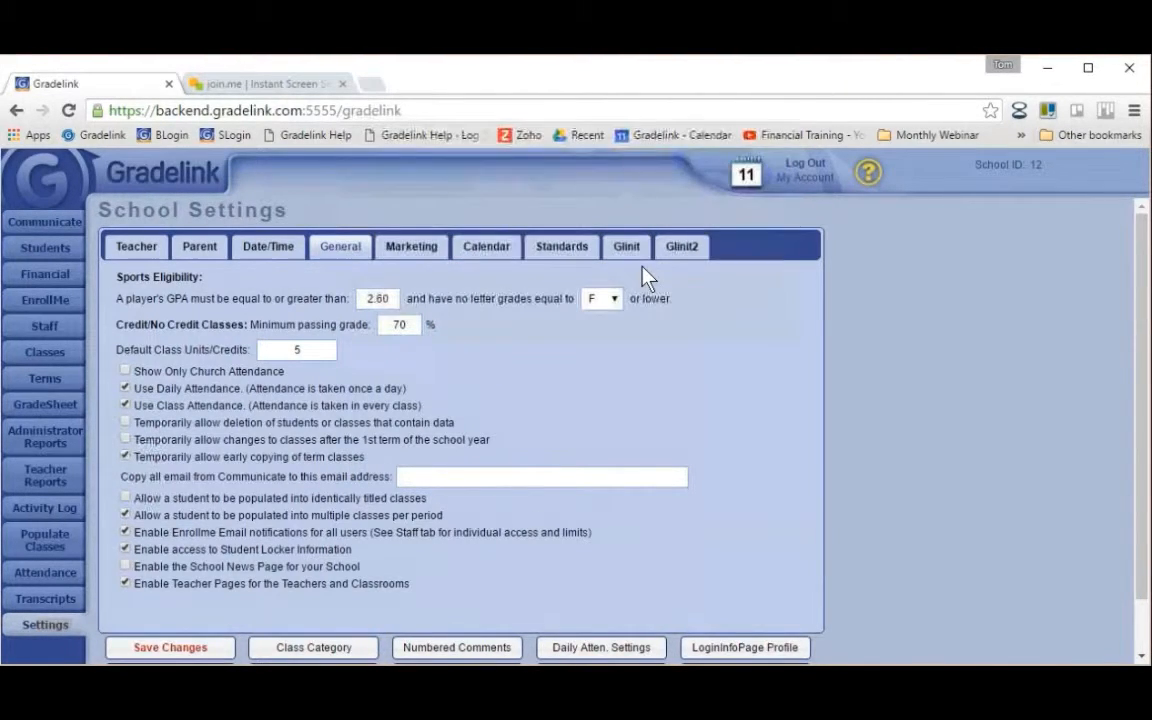
left_click(176, 649)
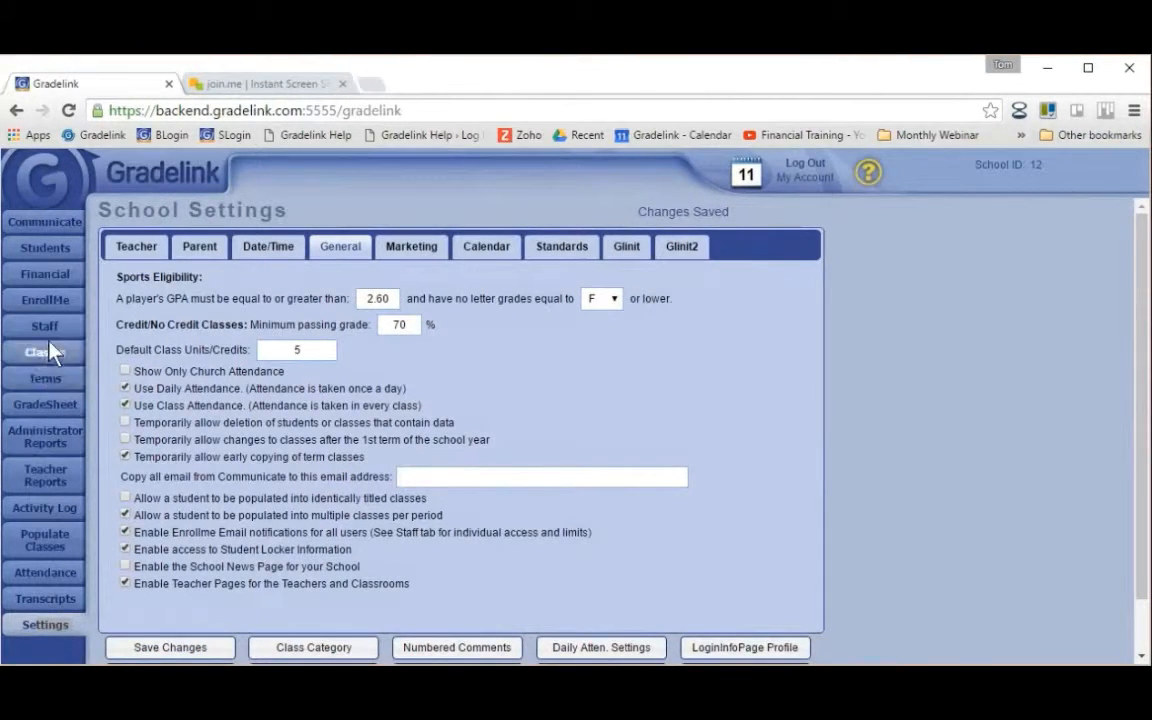
Prepare copying the Quarter 1 2016-2017 classes to Quarter 2 2016-2017 without keeping students in the same classes
left_click(50, 384)
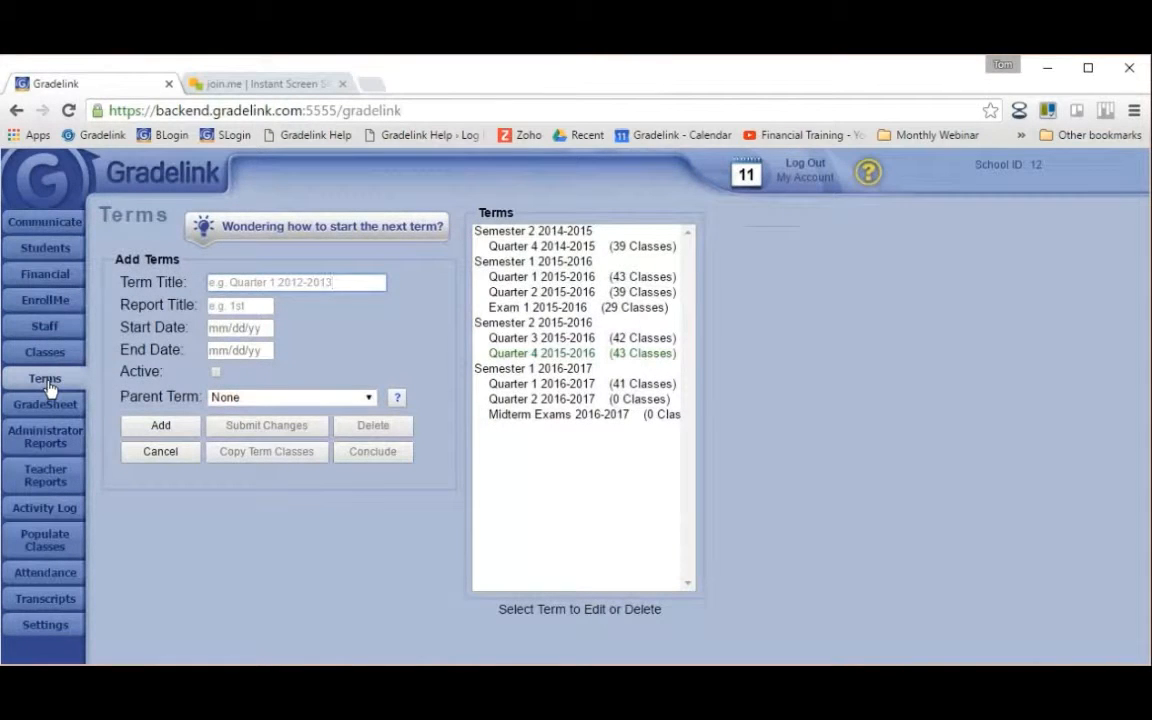
left_click(520, 388)
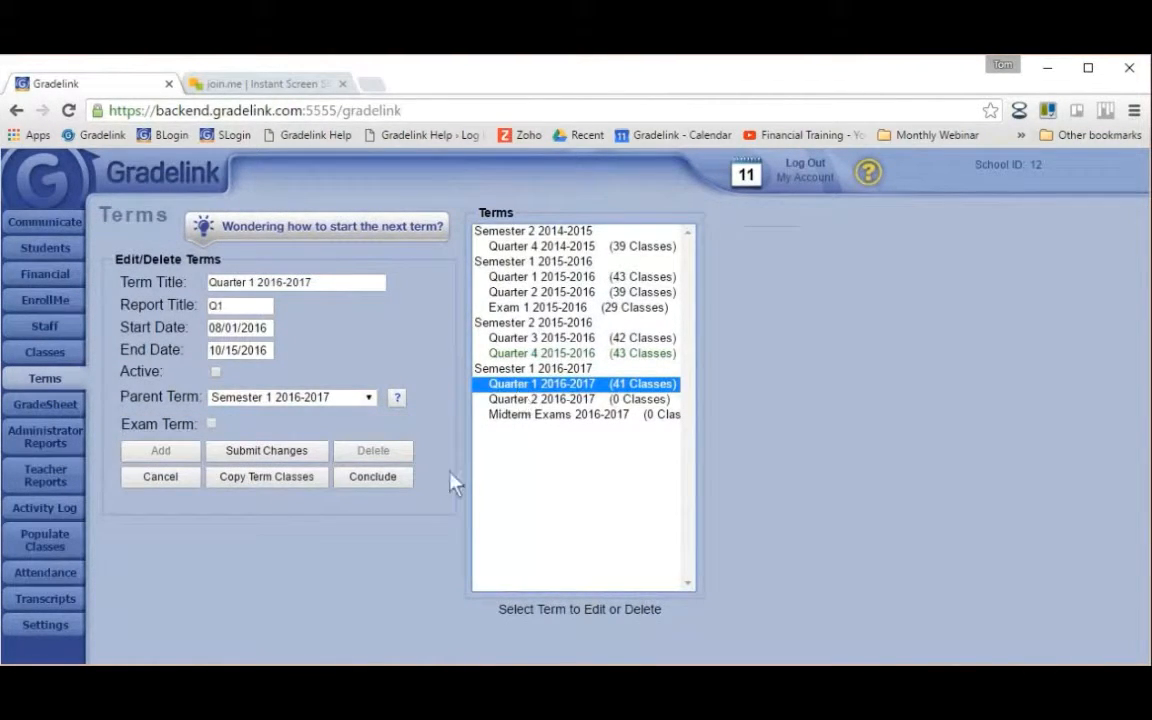
left_click(302, 482)
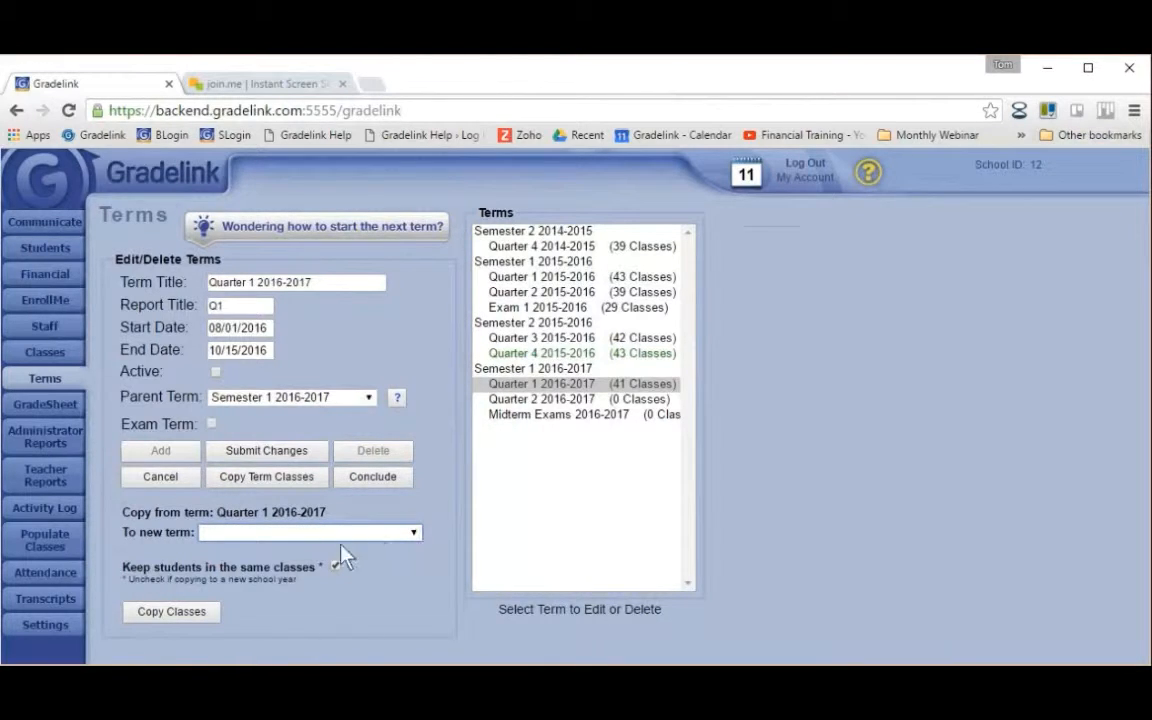
left_click(278, 565)
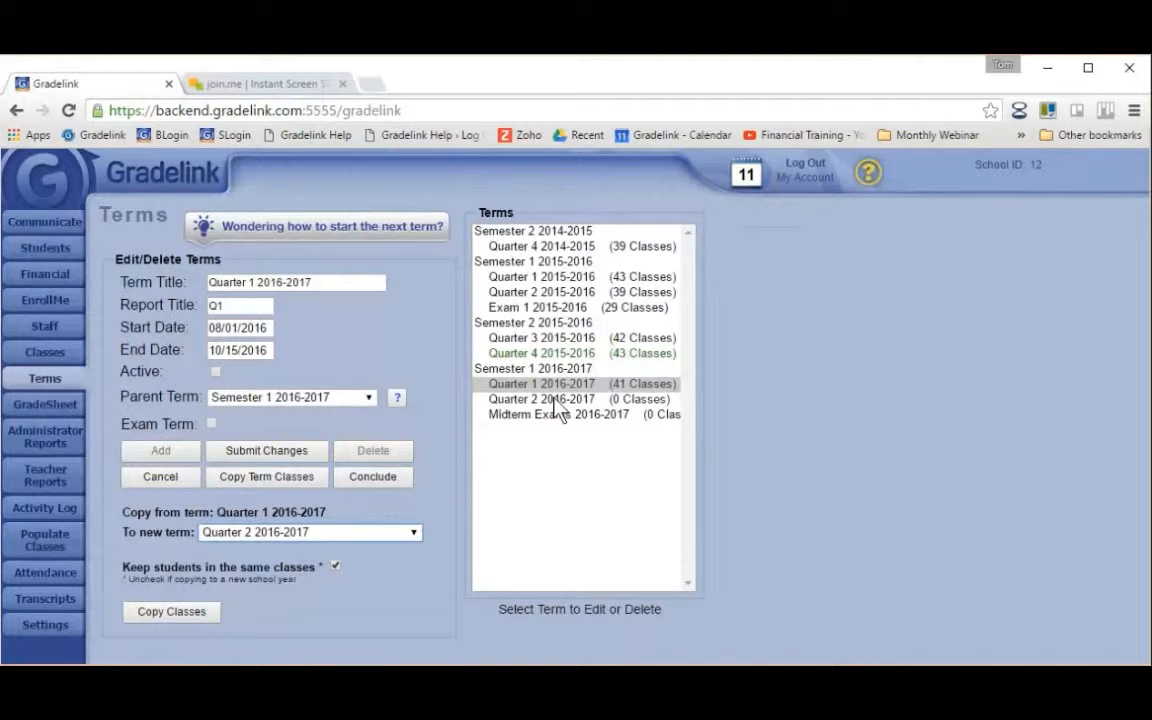
left_click(336, 566)
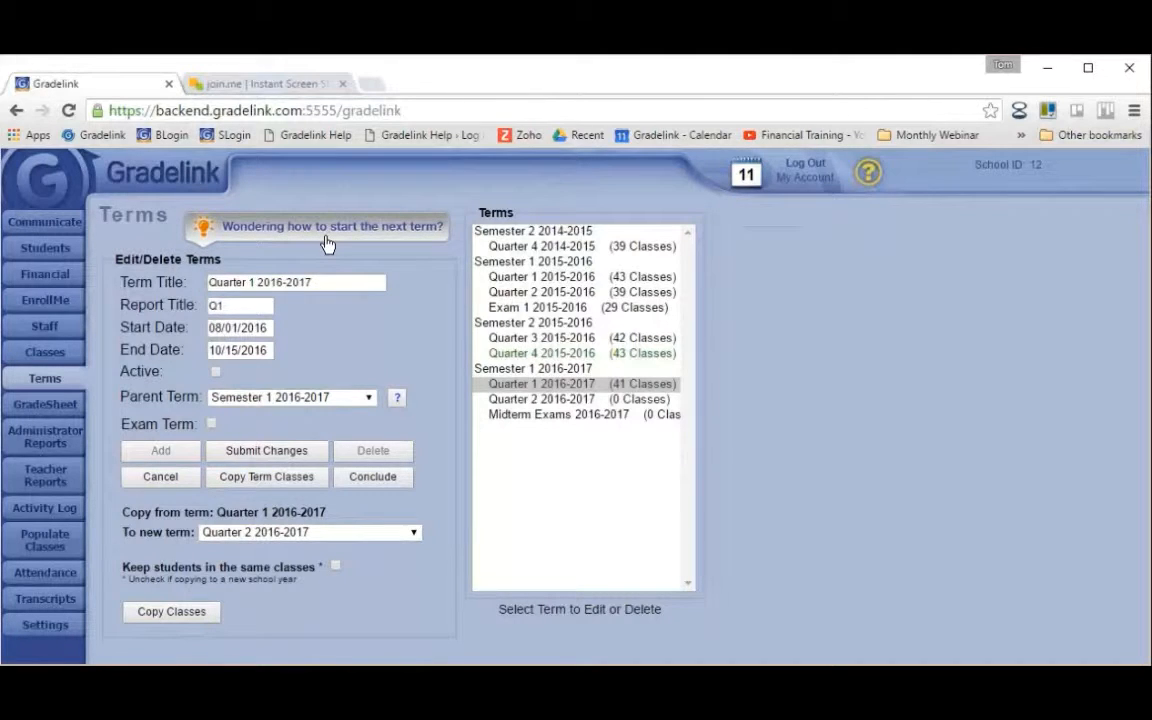
View the instructions for starting the next term, close them, and make the Quarter 1 2016-2017 term active
left_click(406, 236)
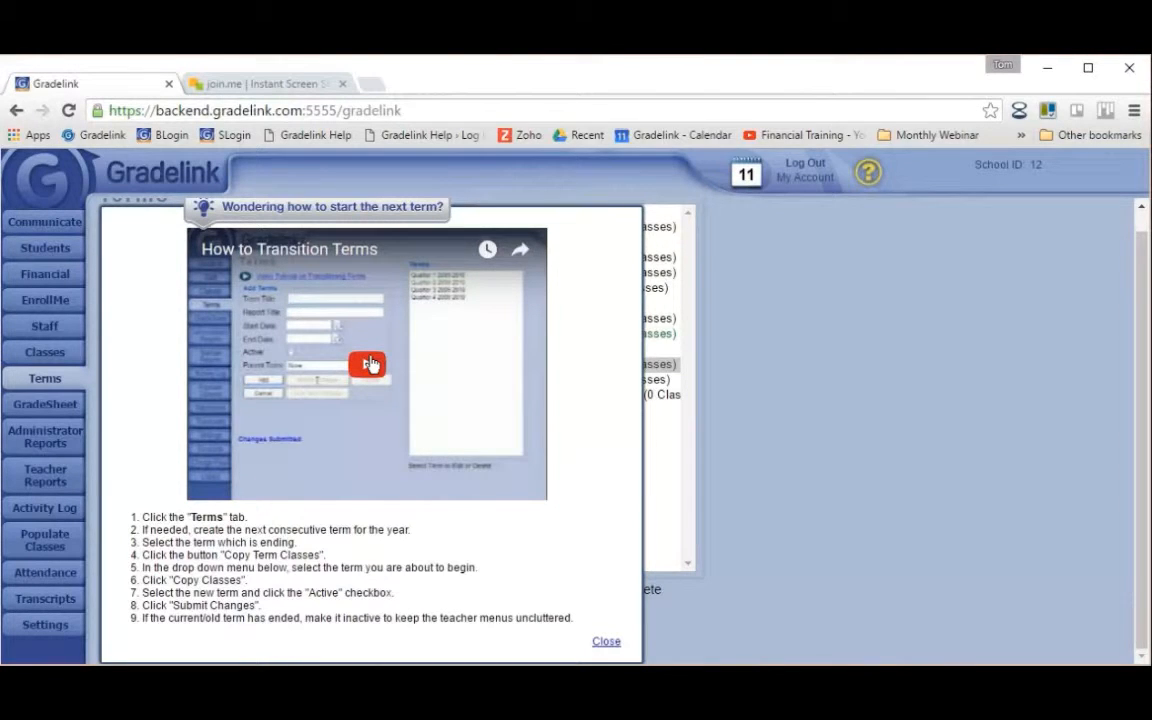
left_click(606, 645)
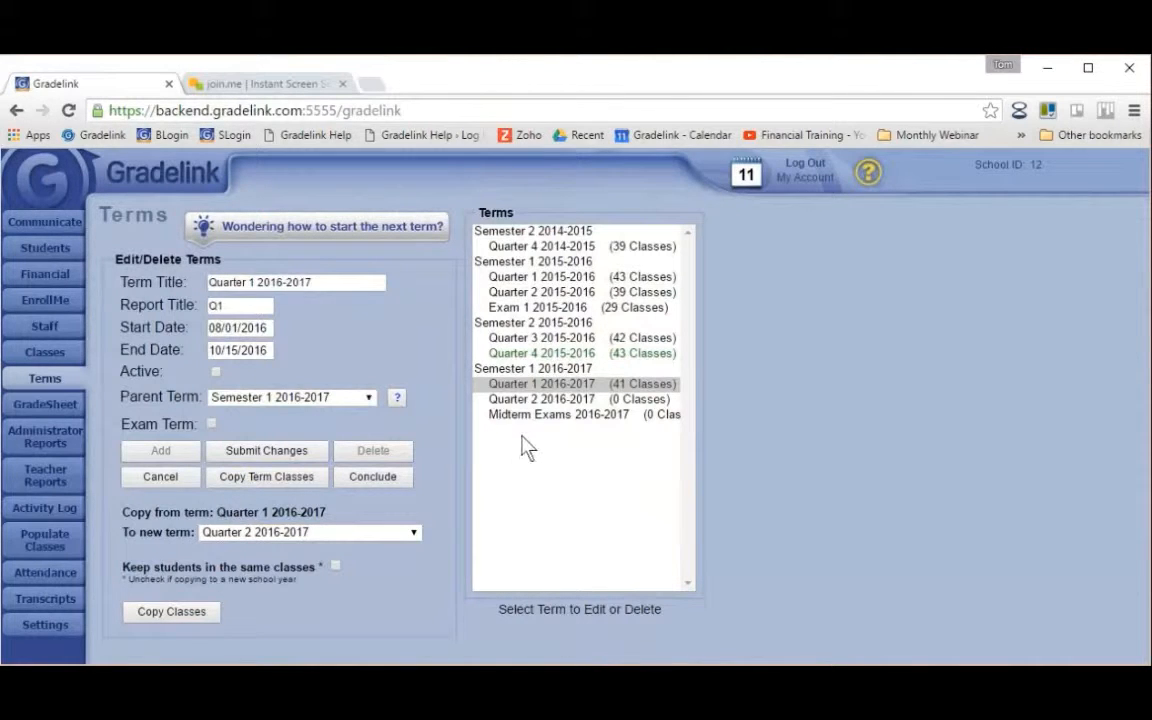
left_click(551, 389)
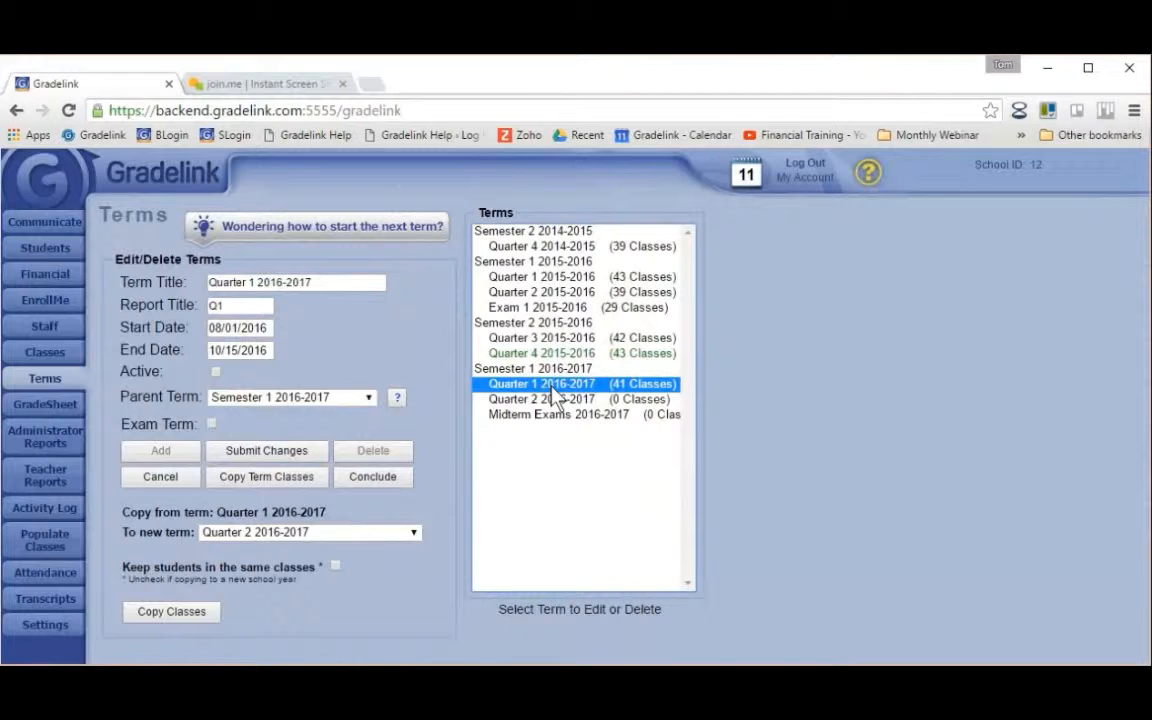
left_click(214, 372)
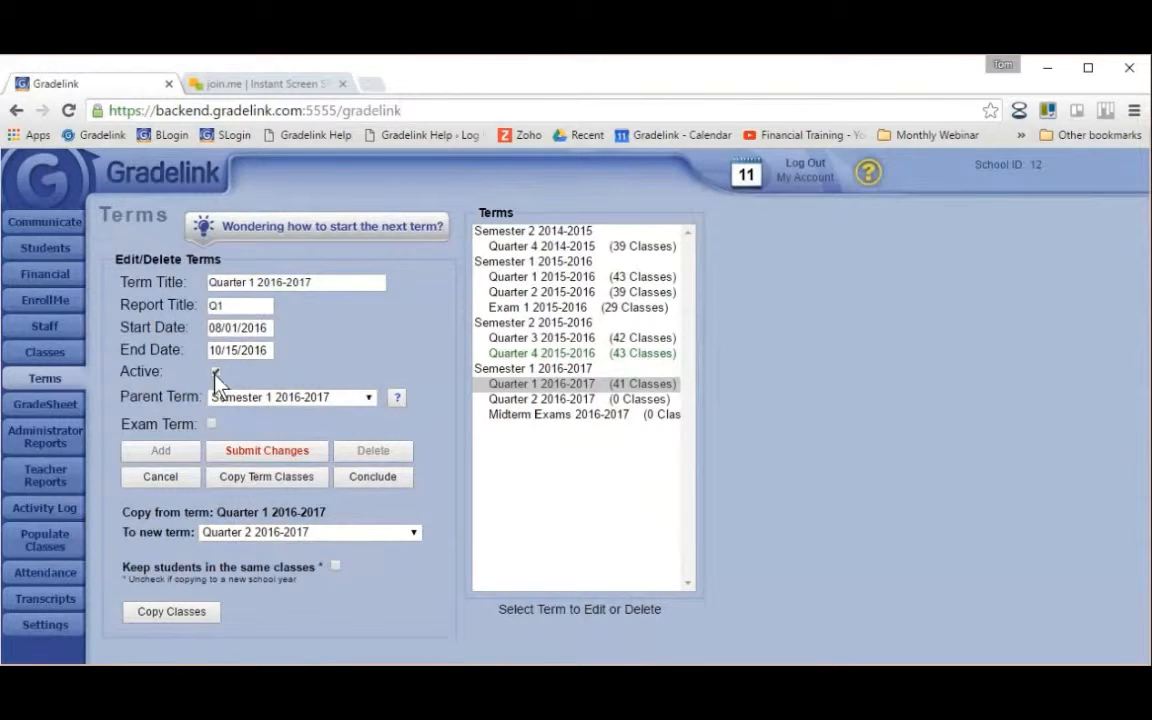
left_click(300, 458)
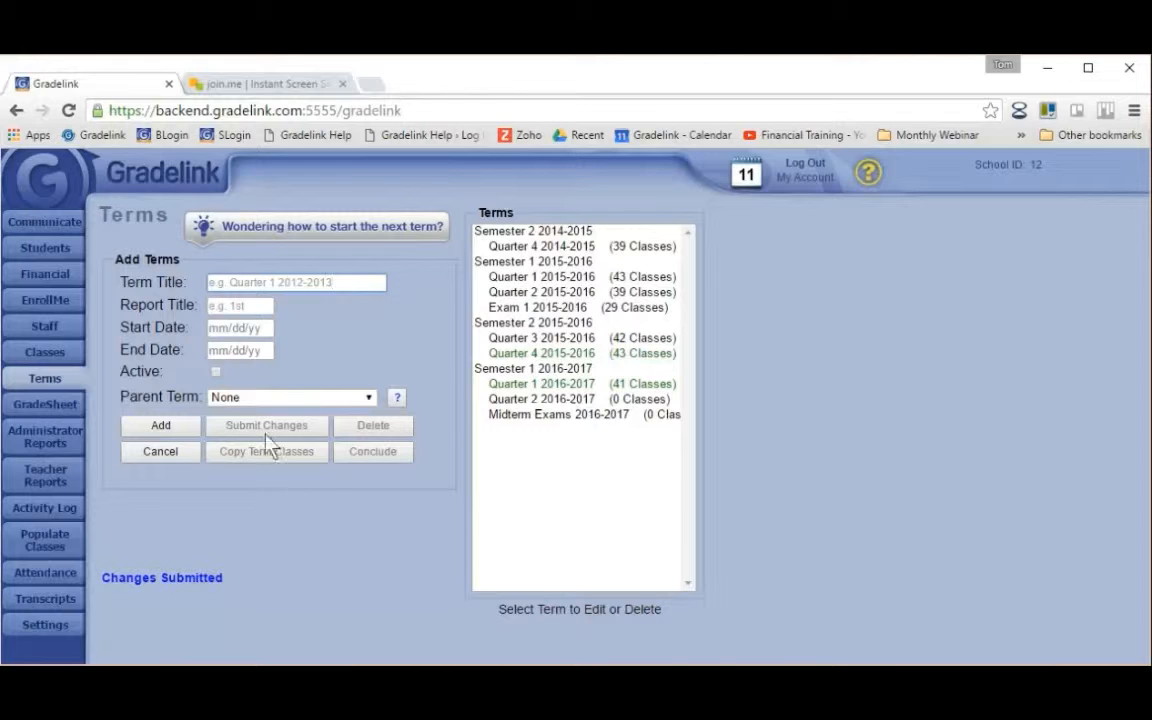
Start a new school session in the financial administration and bring up the calendar for its receivables opening date
left_click(31, 282)
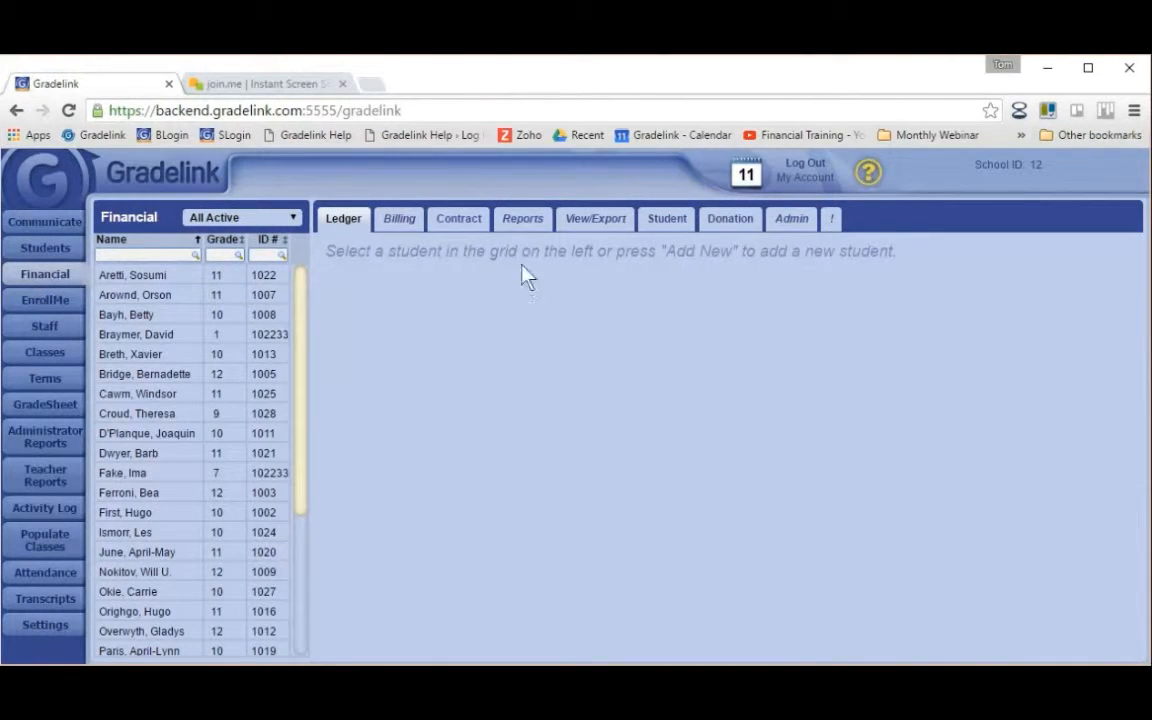
left_click(797, 227)
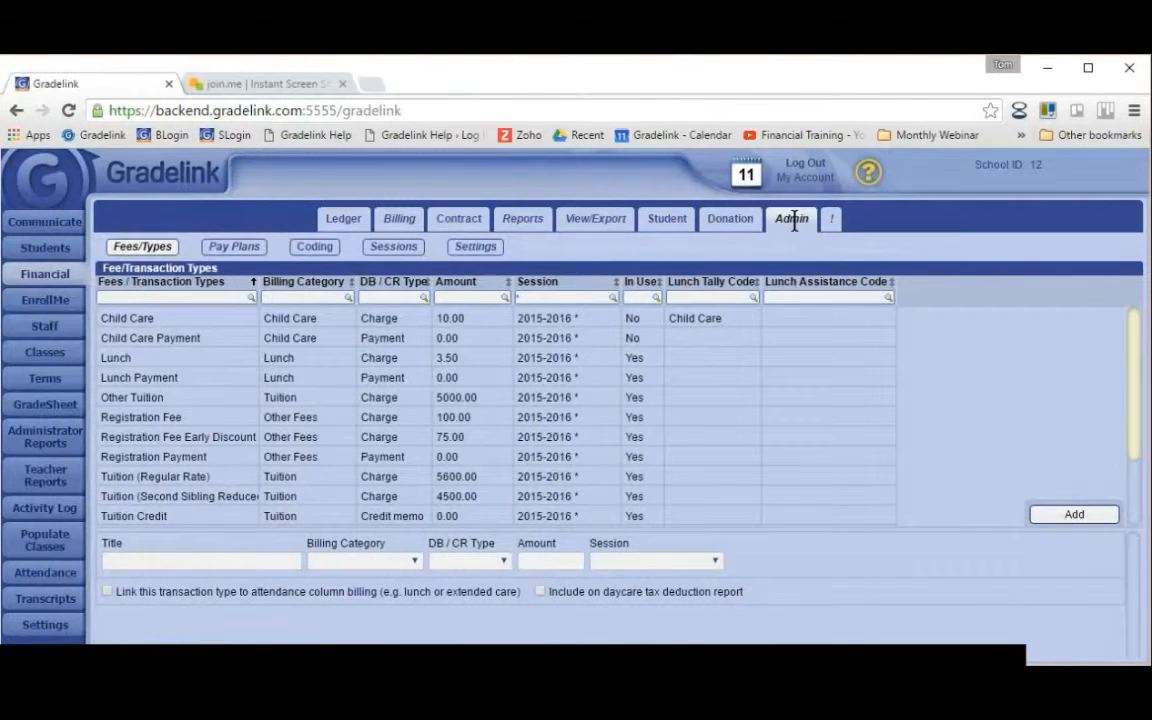
left_click(389, 257)
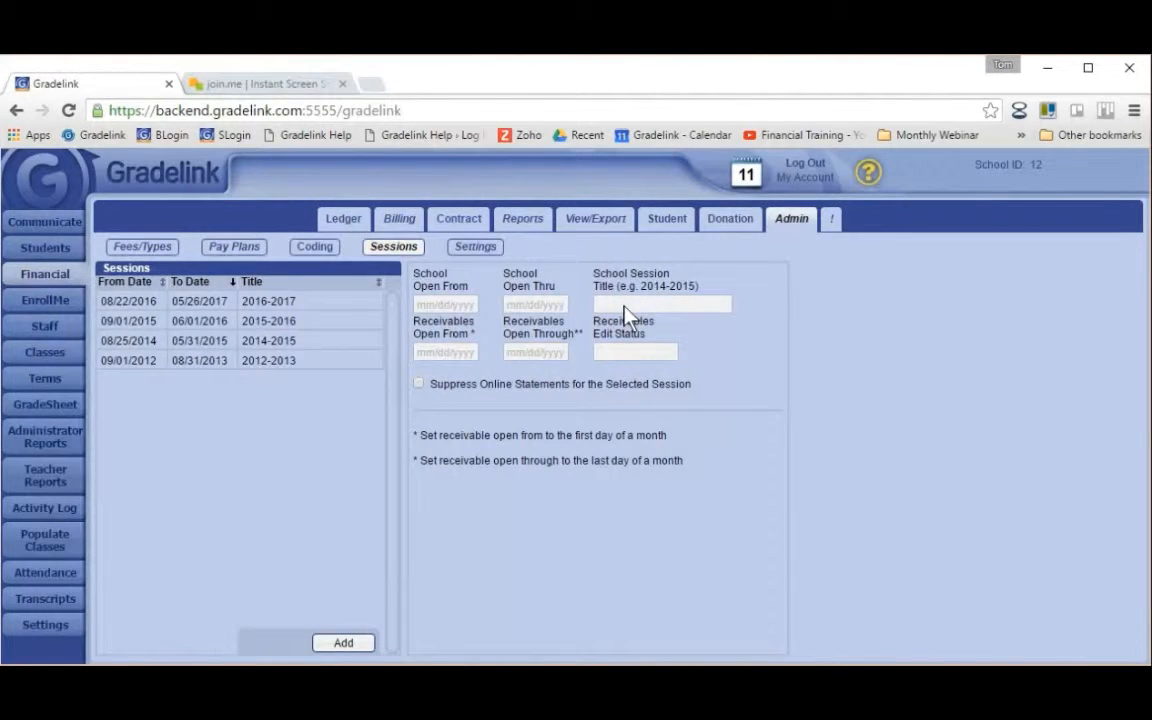
left_click(451, 356)
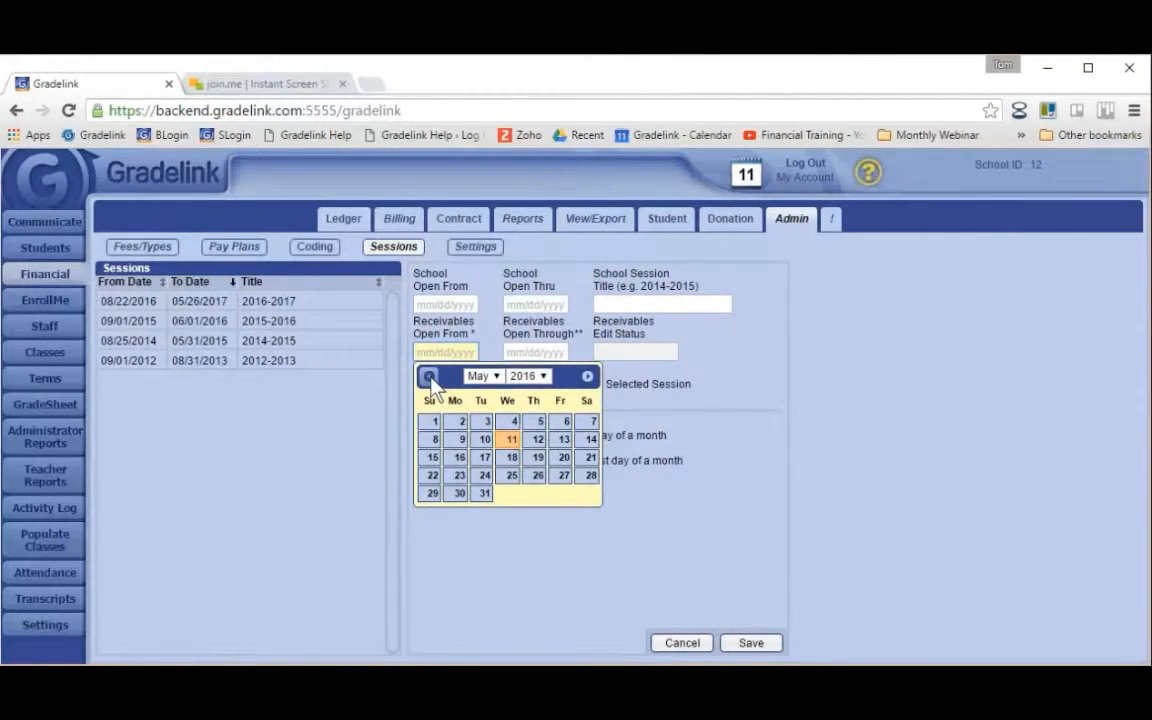
left_click(586, 543)
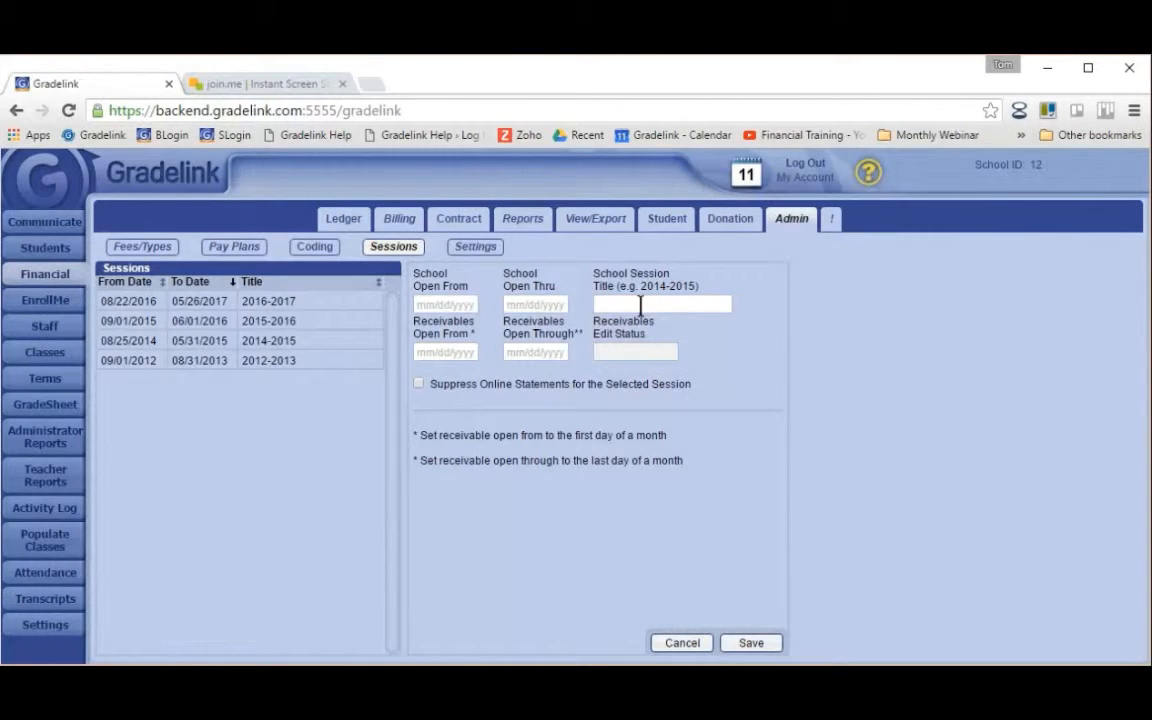
Try forwarding balances to 2016-2017 on closing the July 2016 billing period, and discard the edits
left_click(403, 222)
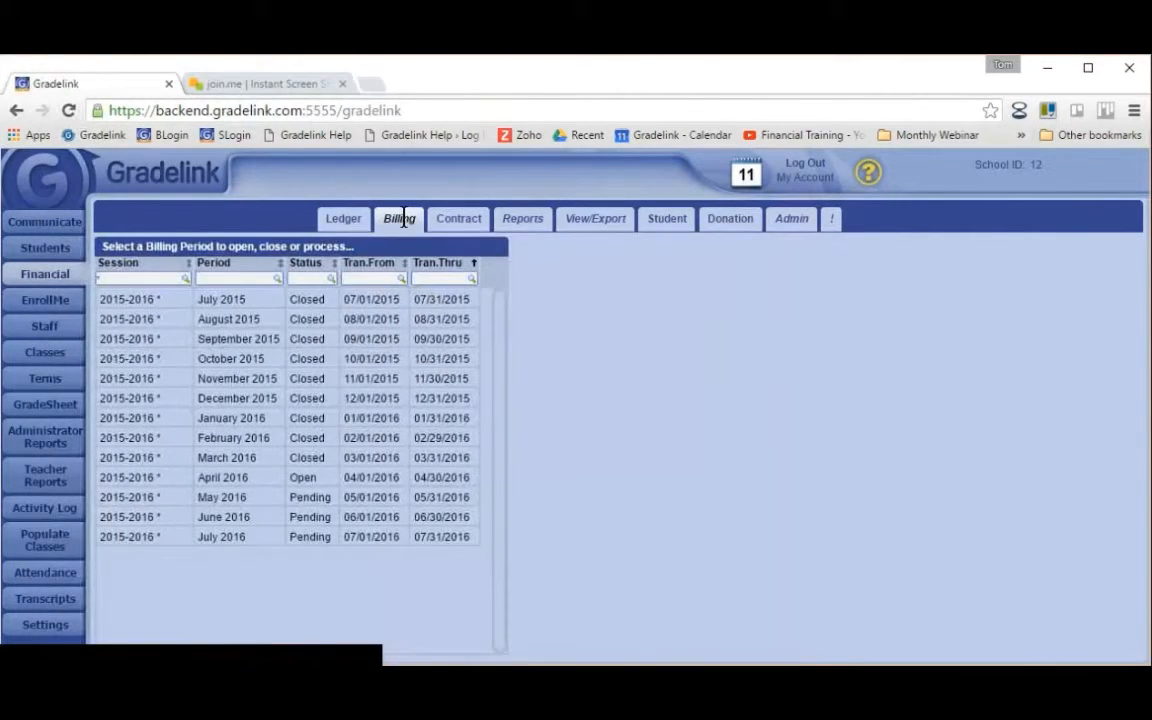
left_click(222, 540)
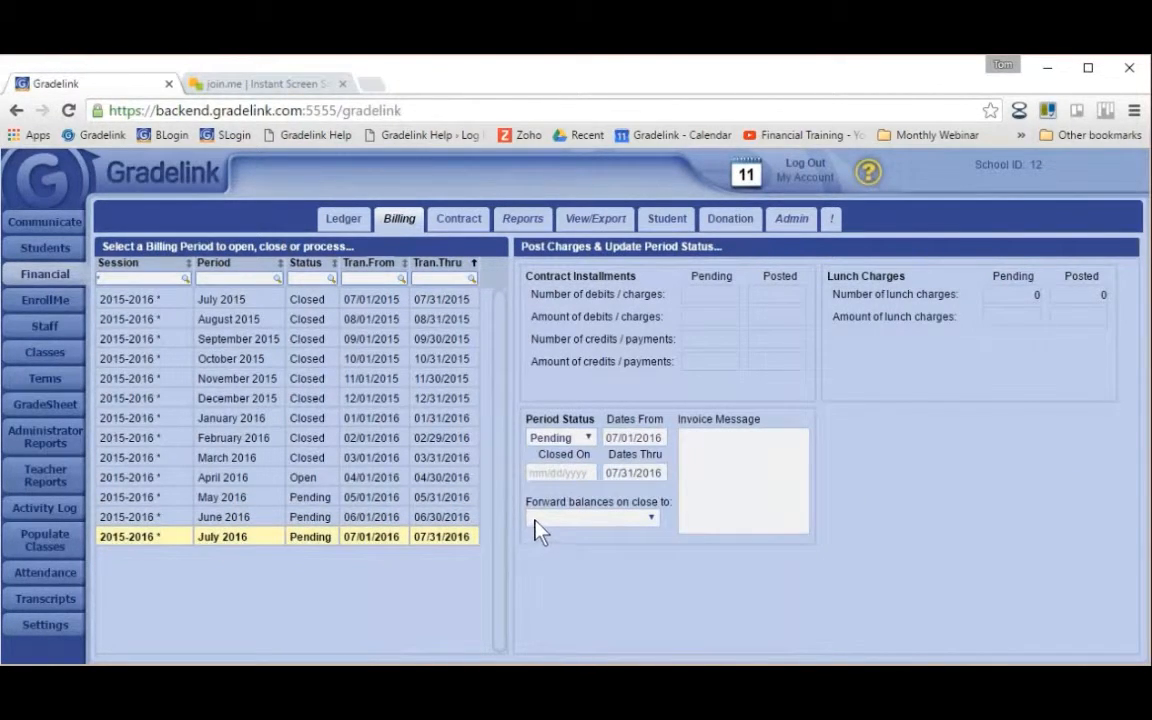
left_click(649, 523)
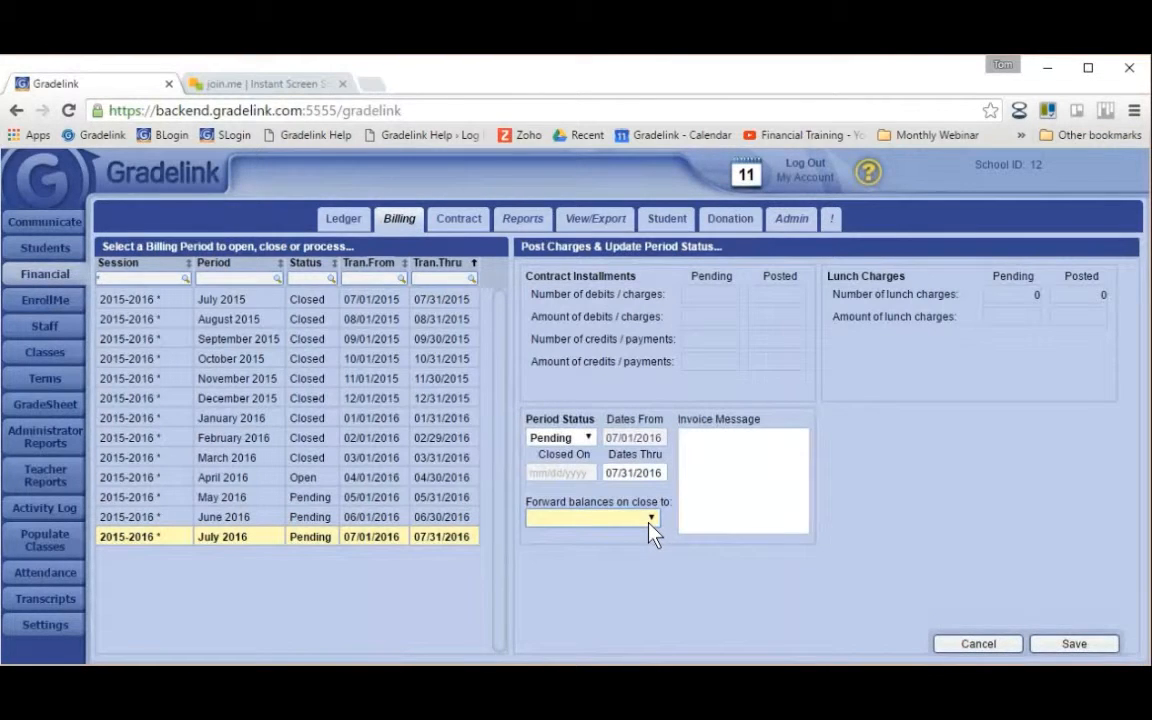
key("Down")
left_click(985, 646)
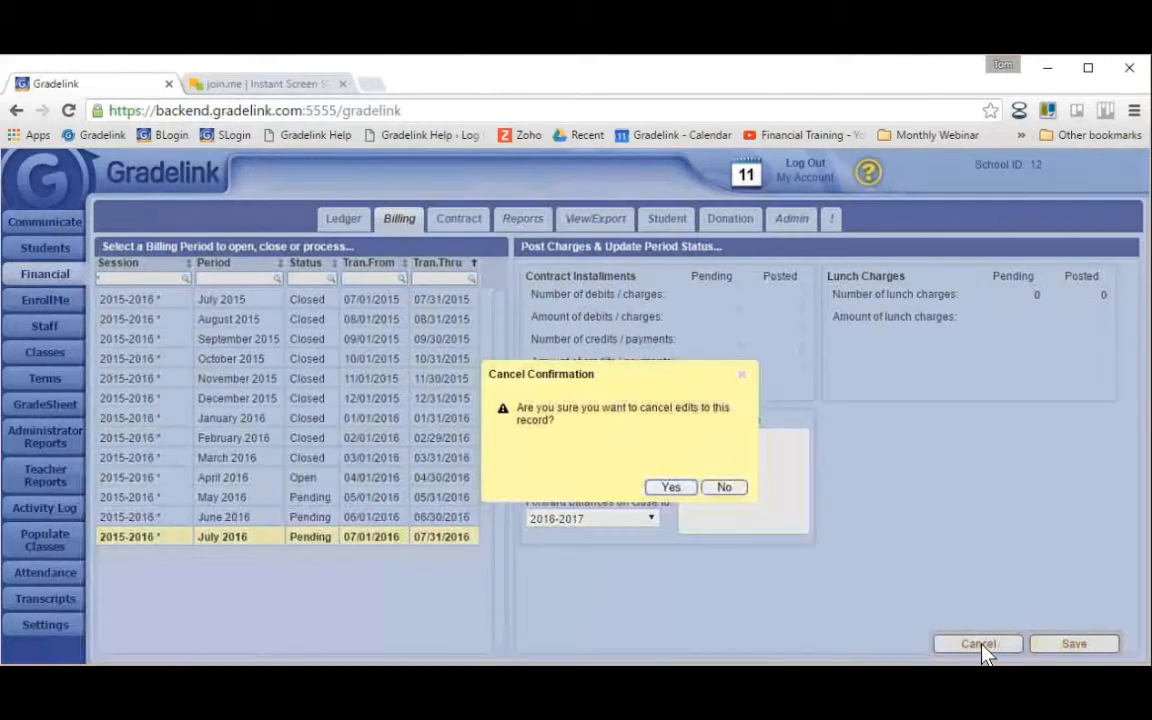
left_click(664, 488)
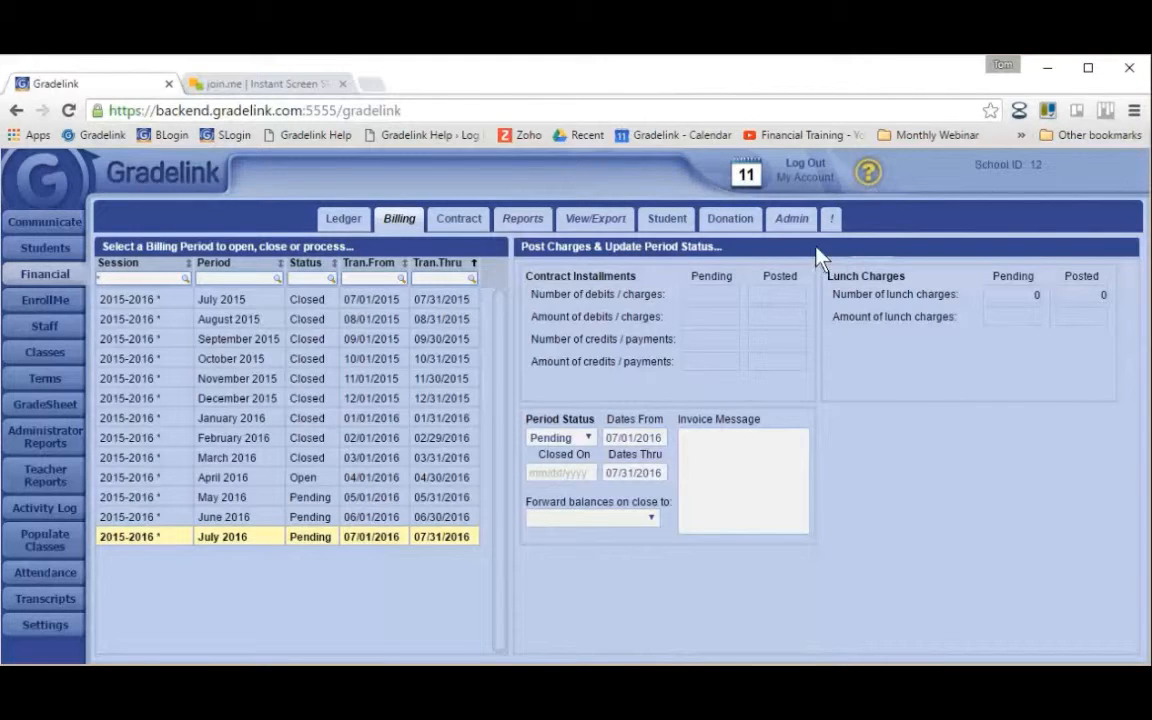
Switch the breakdown of balance transfers by account categories off and back on in the financial billing admin settings
left_click(792, 219)
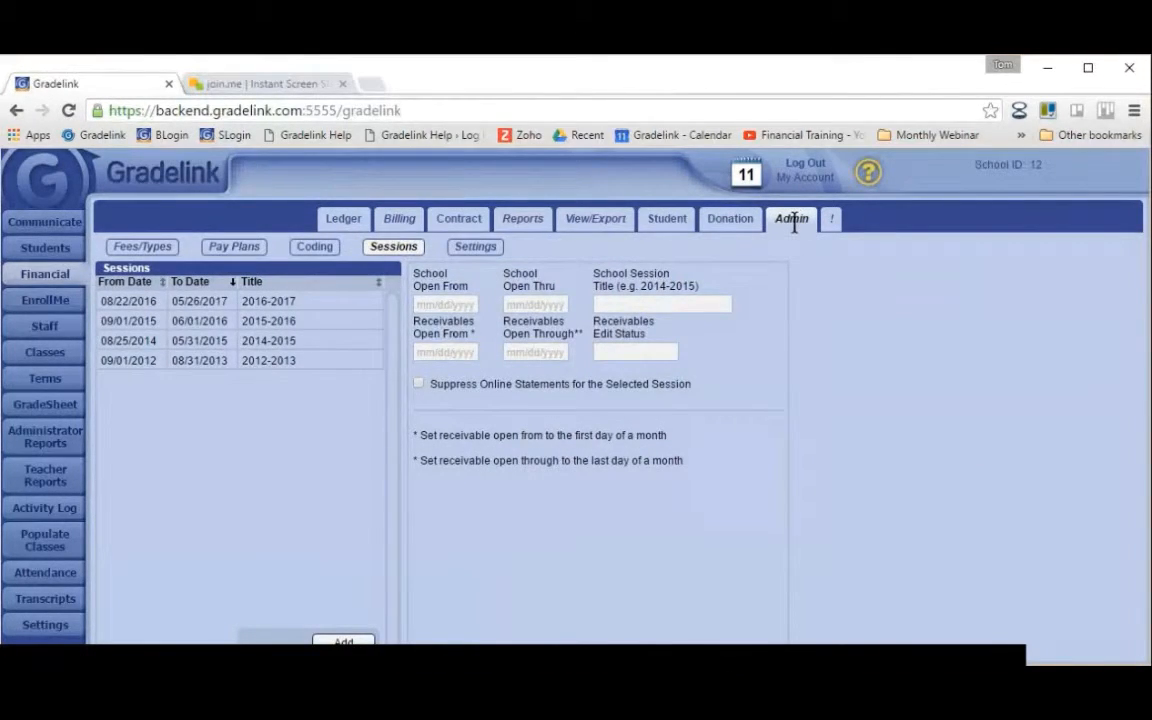
left_click(494, 255)
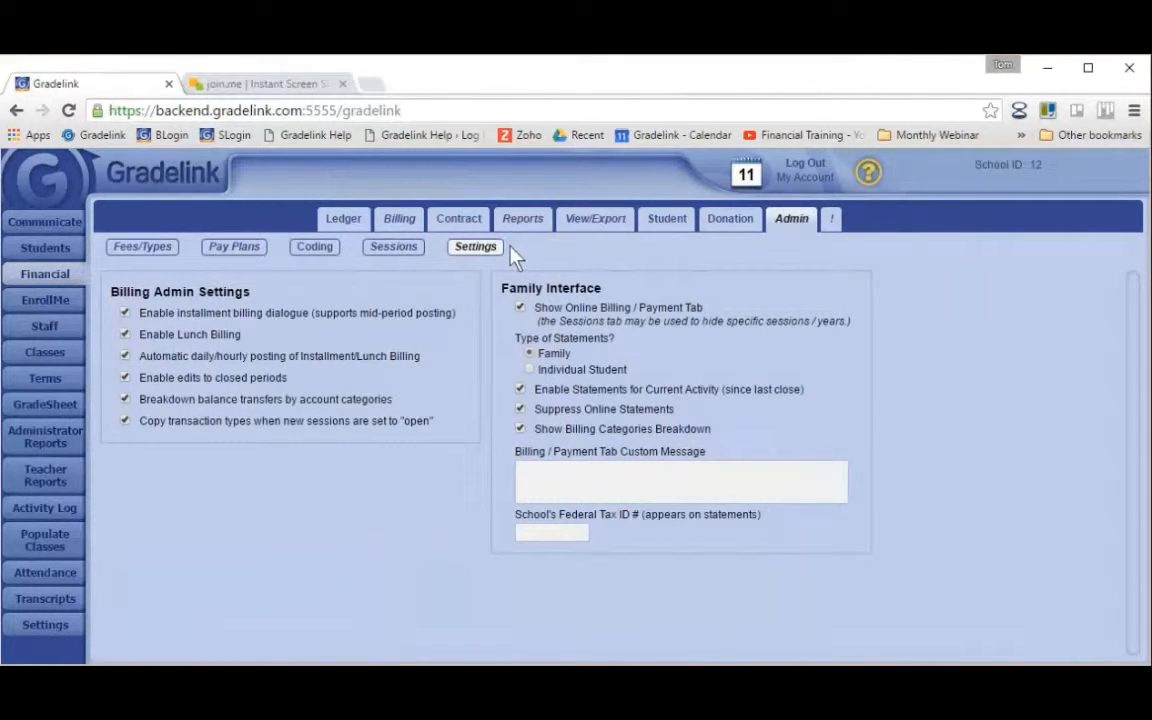
left_click(125, 400)
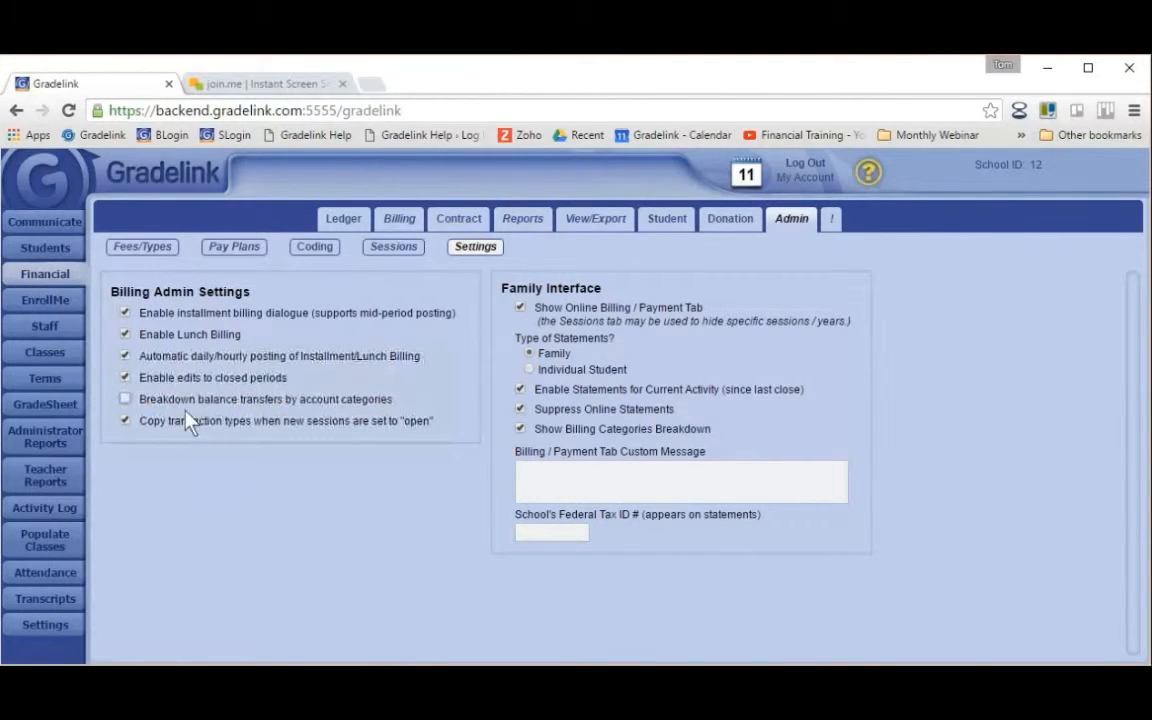
left_click(124, 399)
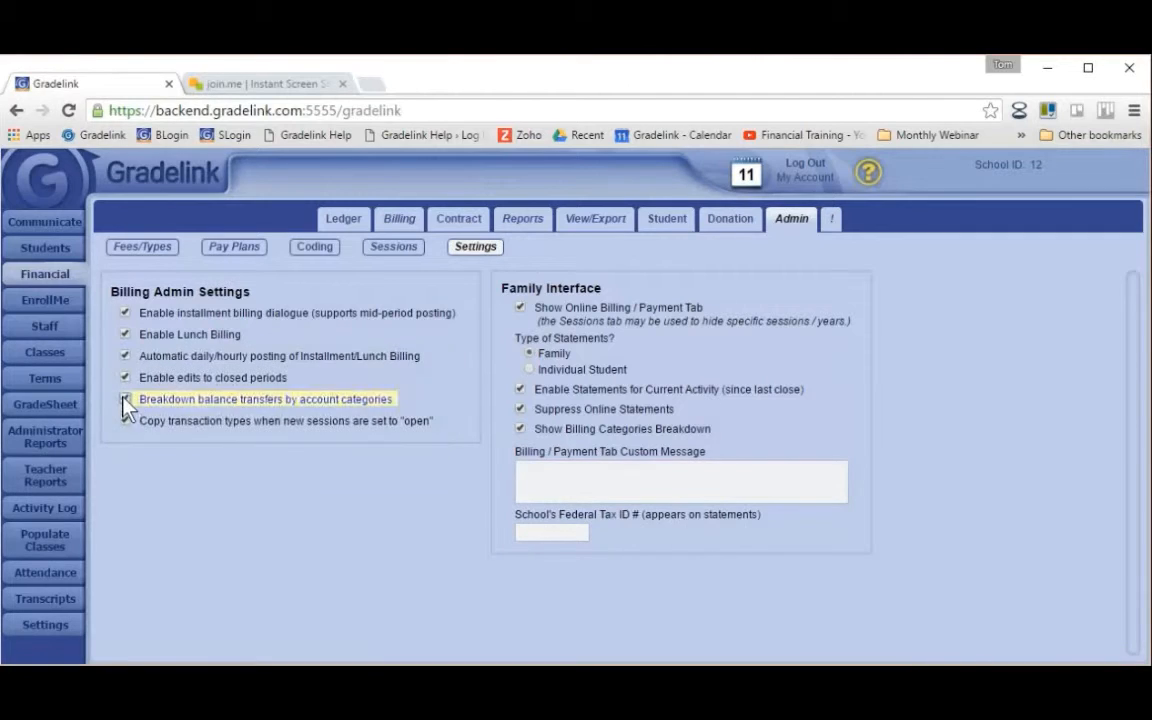